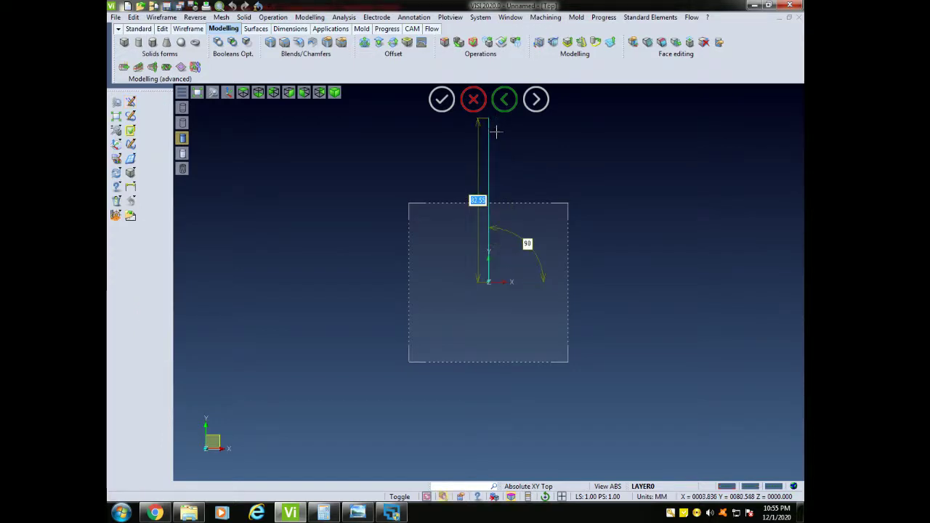
- Create a solid block centred on the origin with length 250 mm, width 180 mm and height 4 mm
key("Escape")
left_click(130, 172)
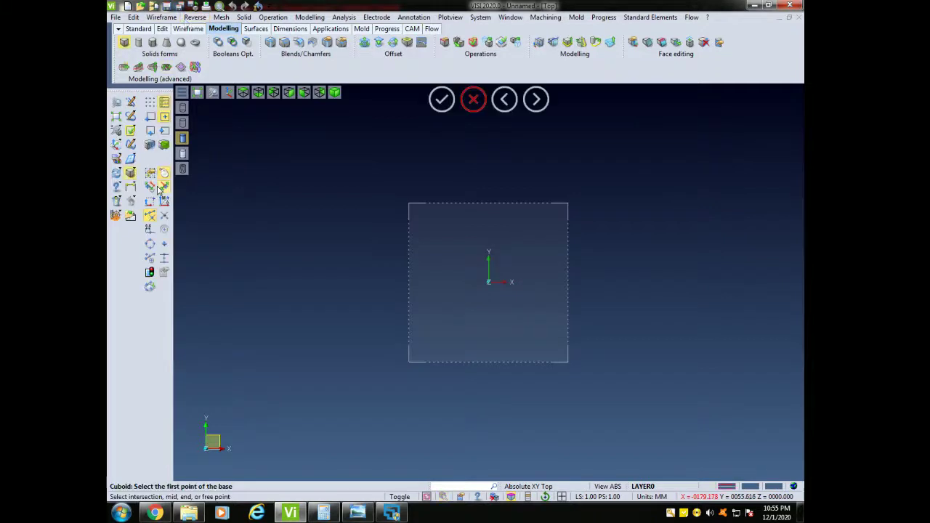
middle_click_drag(240, 215, 269, 162)
left_click(489, 281)
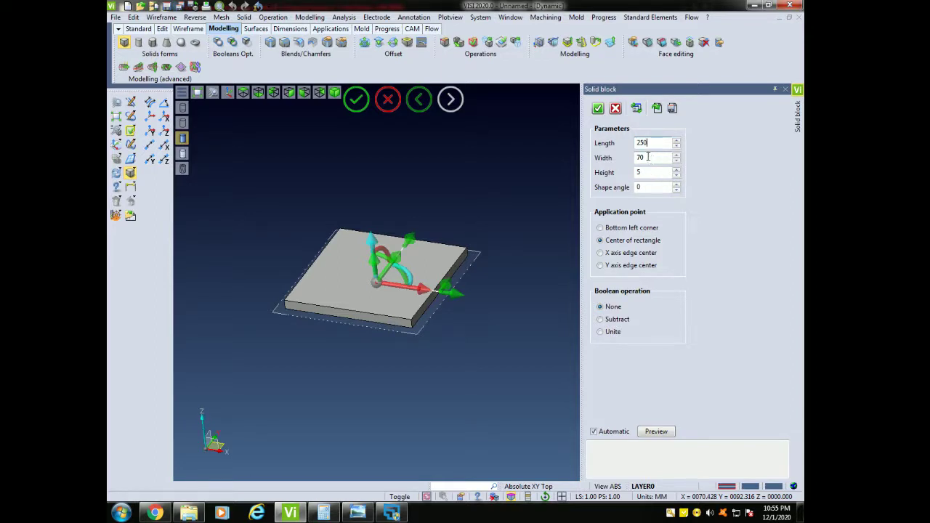
key("Return")
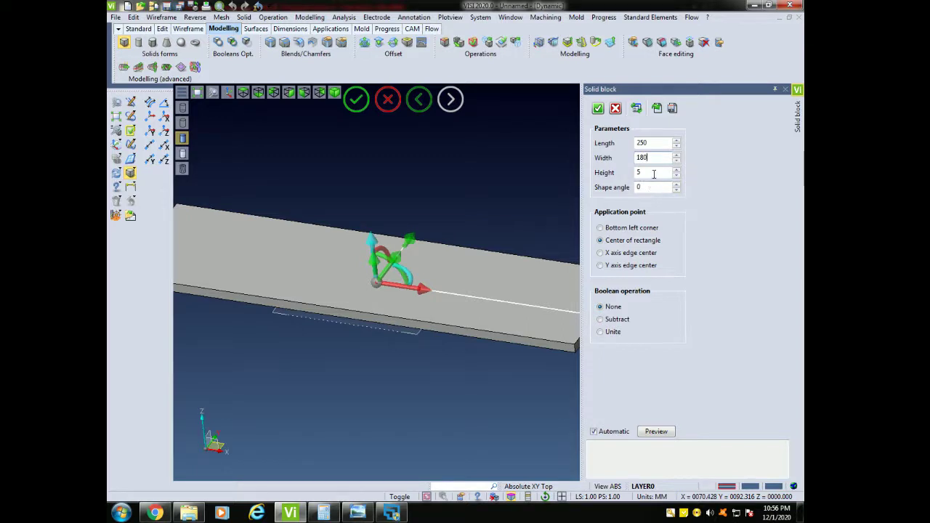
key("Return")
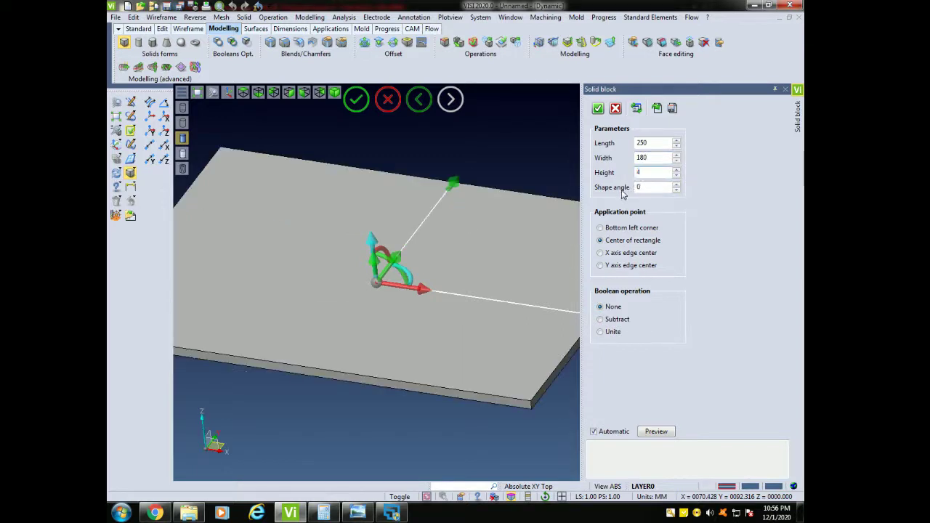
left_click(662, 432)
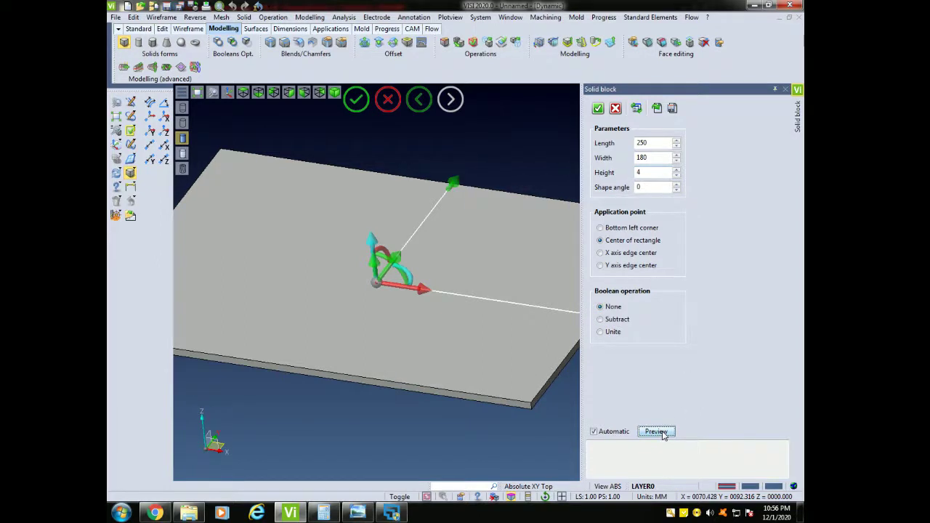
scroll(503, 342, "down", 5)
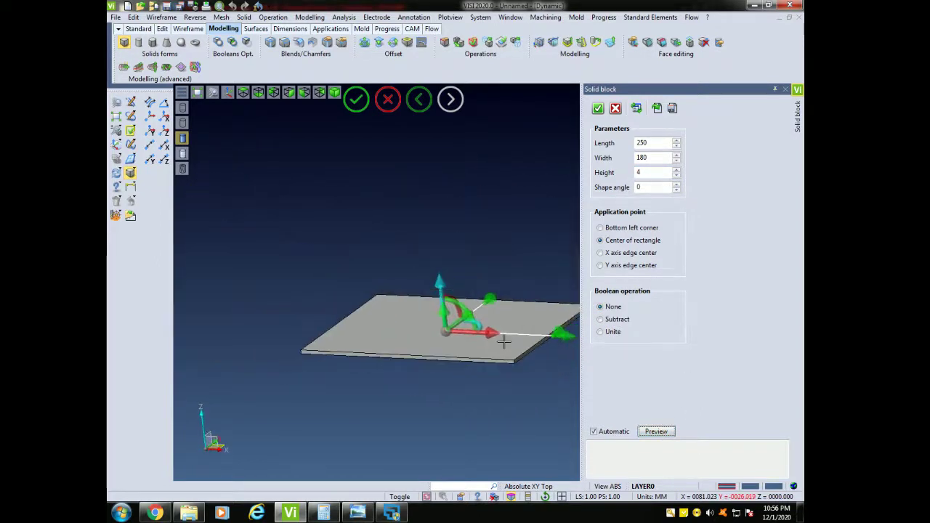
middle_click_drag(504, 341, 511, 385)
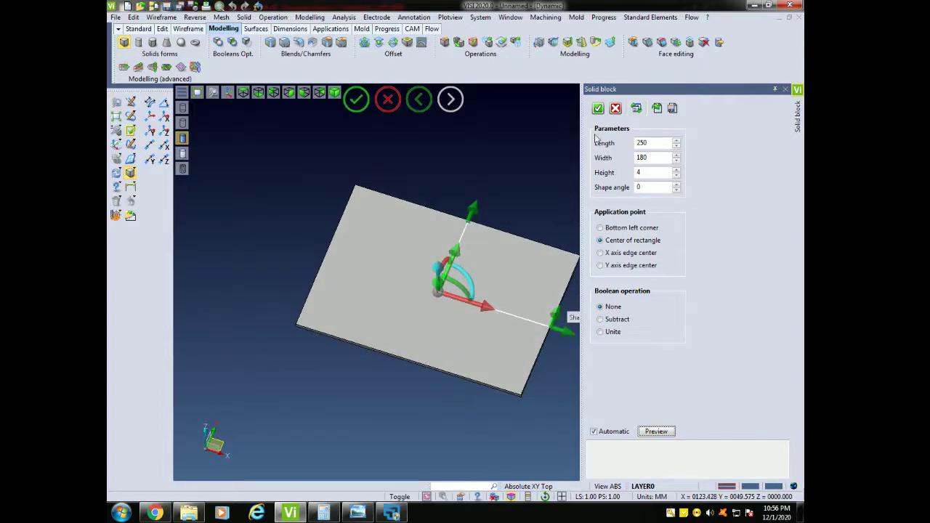
left_click(597, 108)
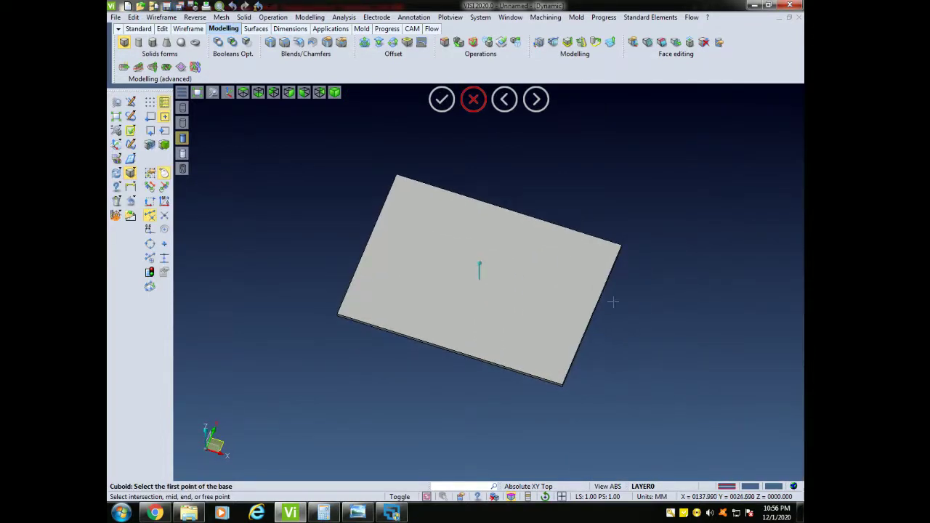
- Start a Blend and select the two vertical corner edges along one long side of the plate
middle_click_drag(612, 302, 589, 286)
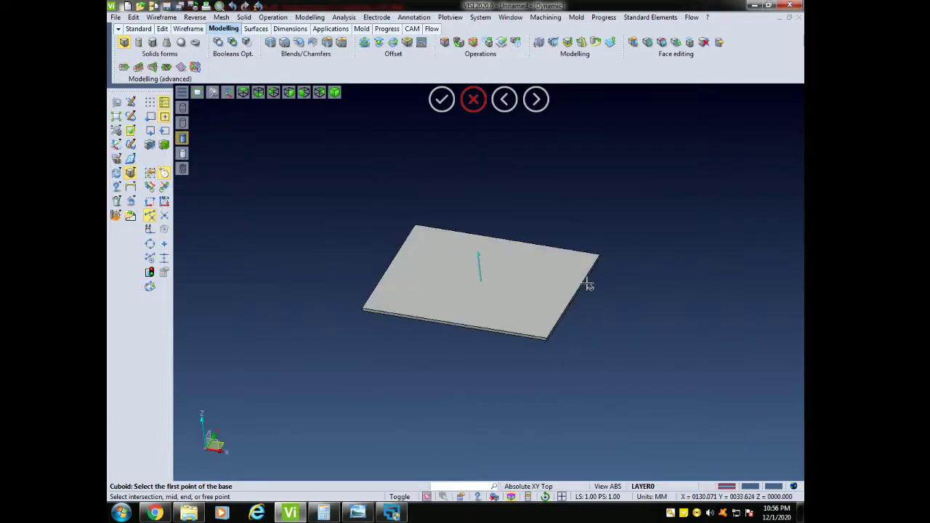
scroll(589, 285, "up", 4)
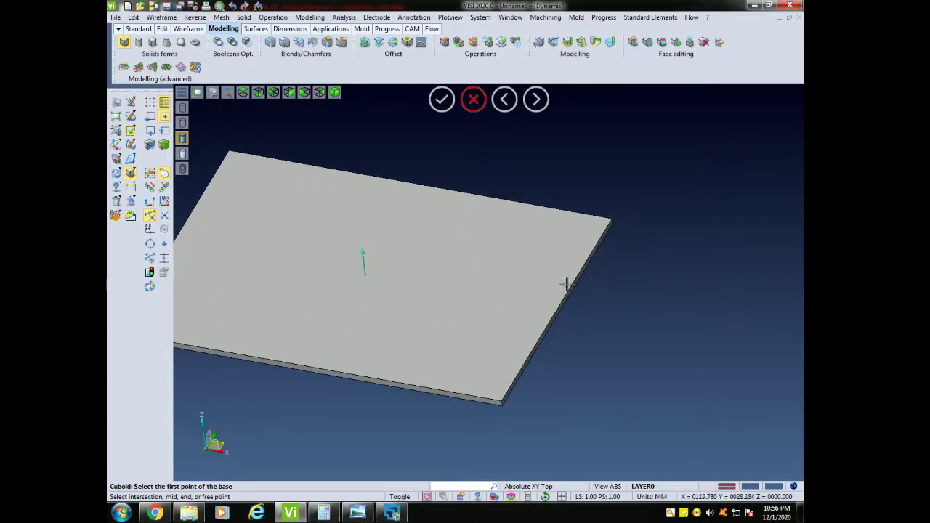
middle_click_drag(467, 273, 557, 290)
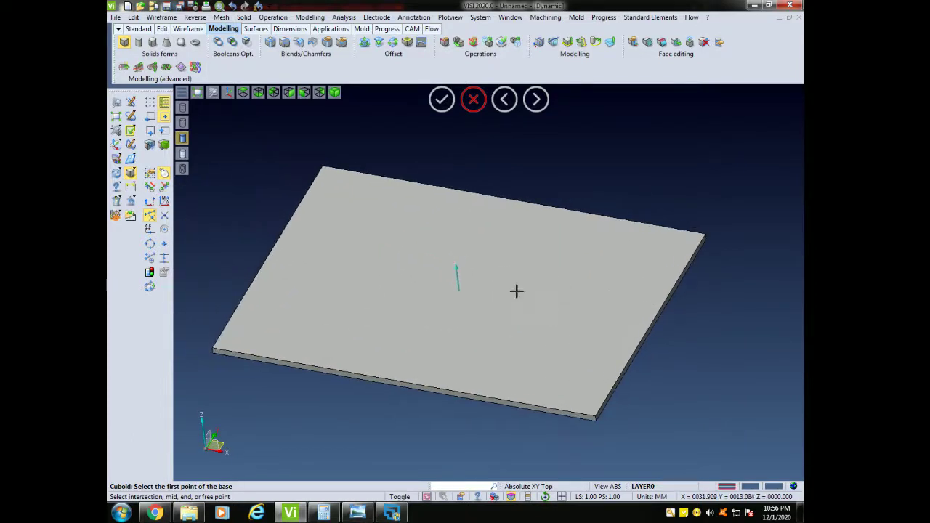
middle_click_drag(281, 191, 348, 194)
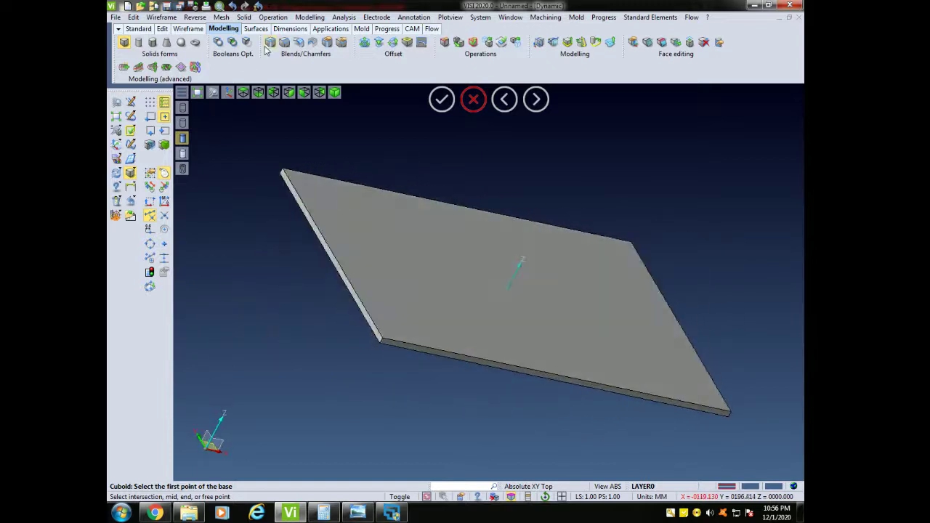
left_click(273, 16)
mouse_move(309, 17)
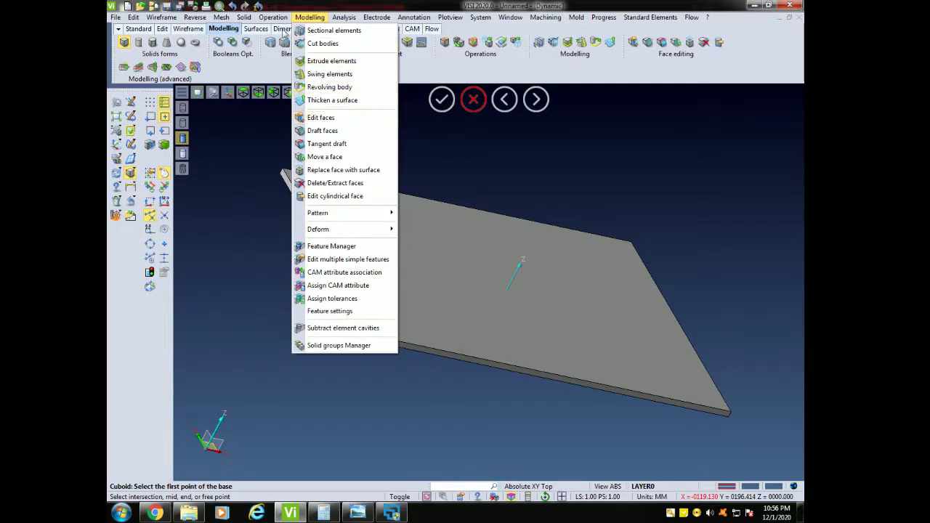
mouse_move(272, 17)
left_click(291, 73)
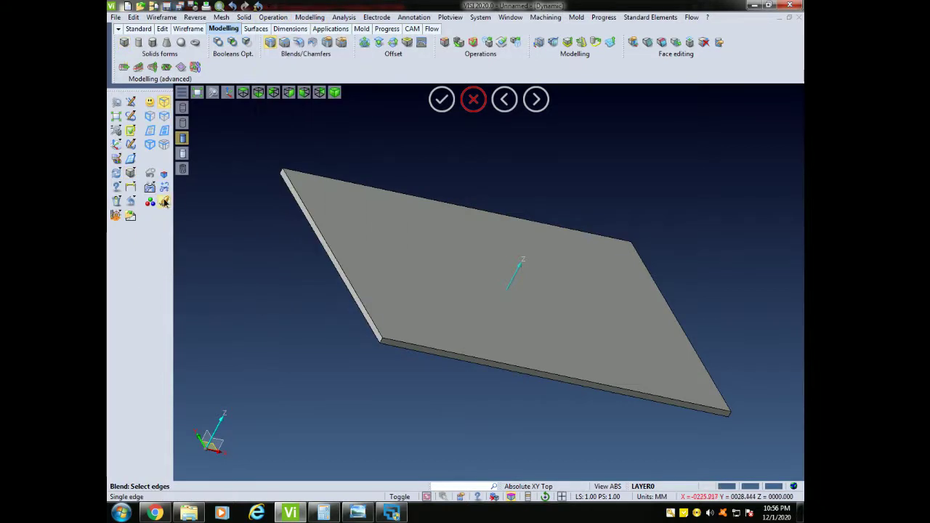
scroll(398, 357, "up", 2)
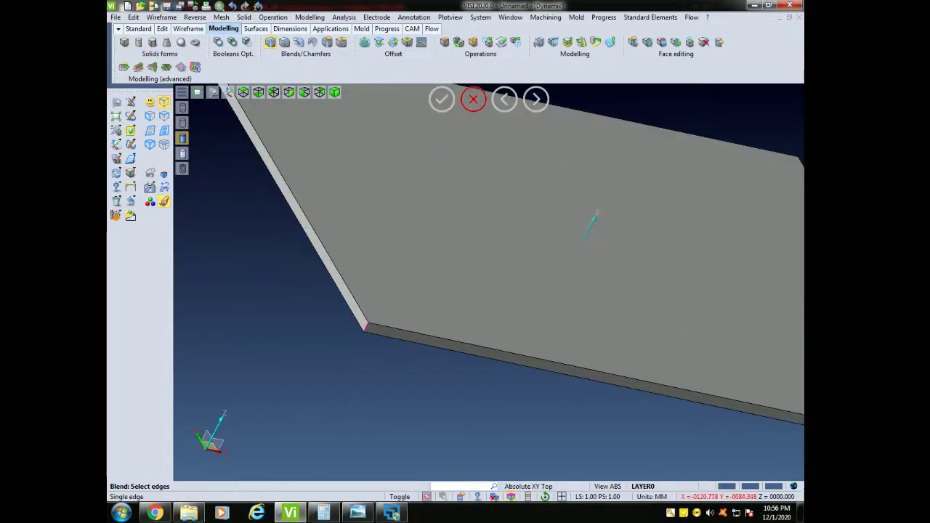
left_click(365, 327)
middle_click_drag(650, 300, 571, 284)
scroll(571, 285, "down", 2)
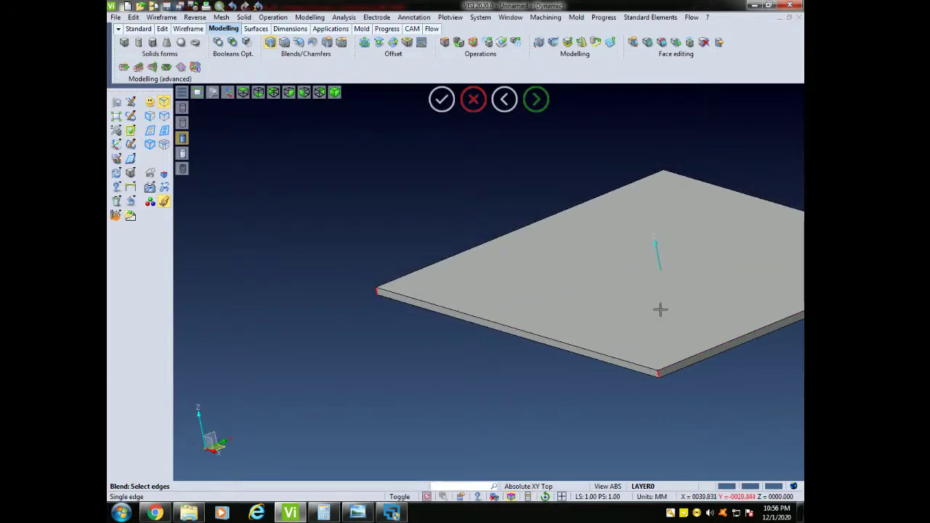
- Add the plate's other two vertical corner edges to the blend selection and accept the four edges
middle_click_drag(659, 308, 476, 303)
middle_click_drag(737, 257, 626, 276)
scroll(626, 276, "up", 2)
middle_click_drag(702, 233, 466, 267)
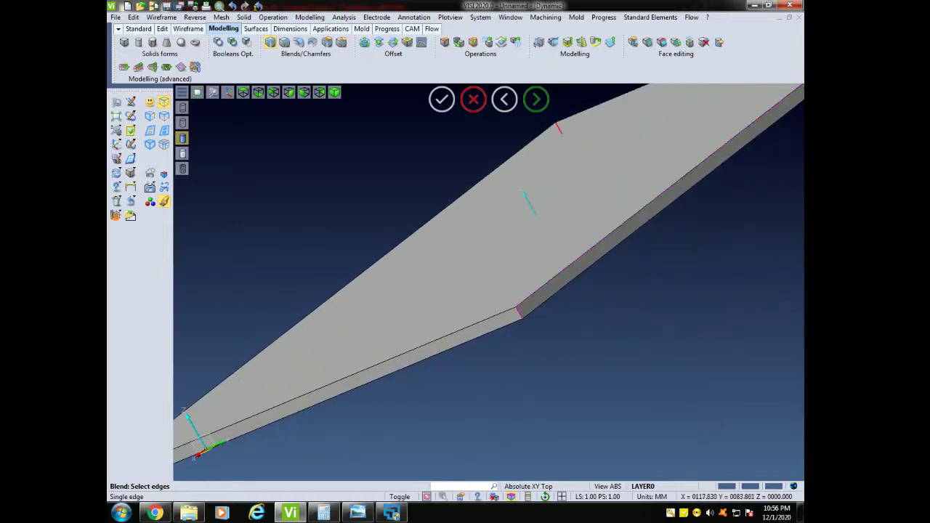
left_click(520, 313)
scroll(572, 300, "down", 4)
middle_click_drag(684, 224, 538, 338)
middle_click_drag(637, 255, 585, 295)
scroll(584, 294, "up", 5)
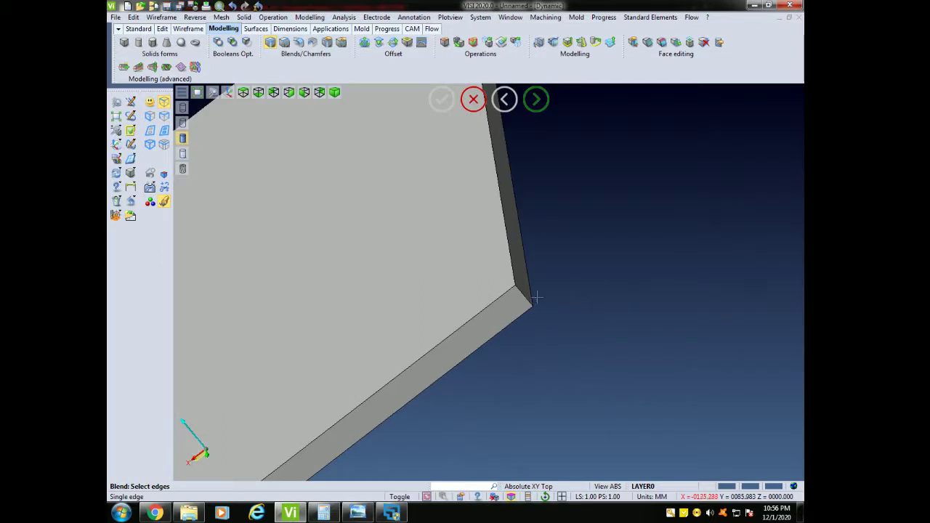
left_click(525, 299)
scroll(535, 308, "down", 2)
scroll(519, 345, "down", 1)
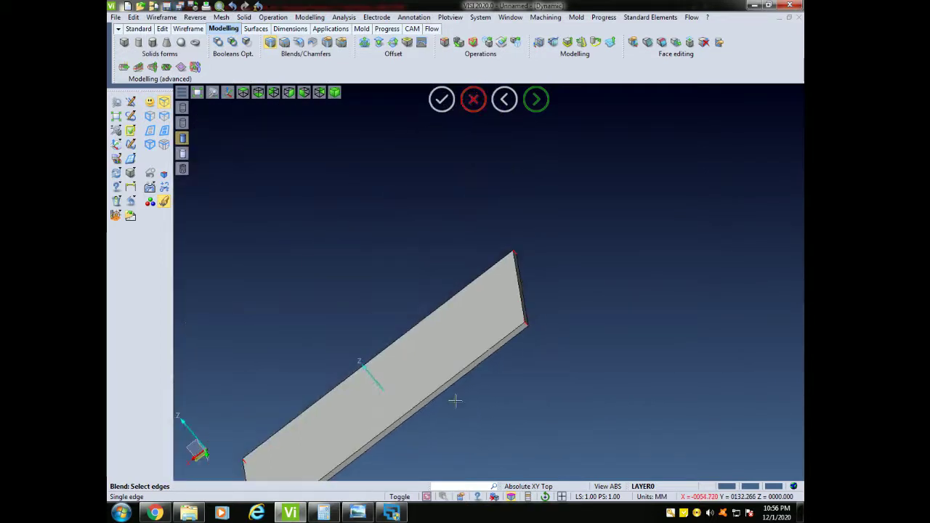
middle_click_drag(455, 401, 611, 271)
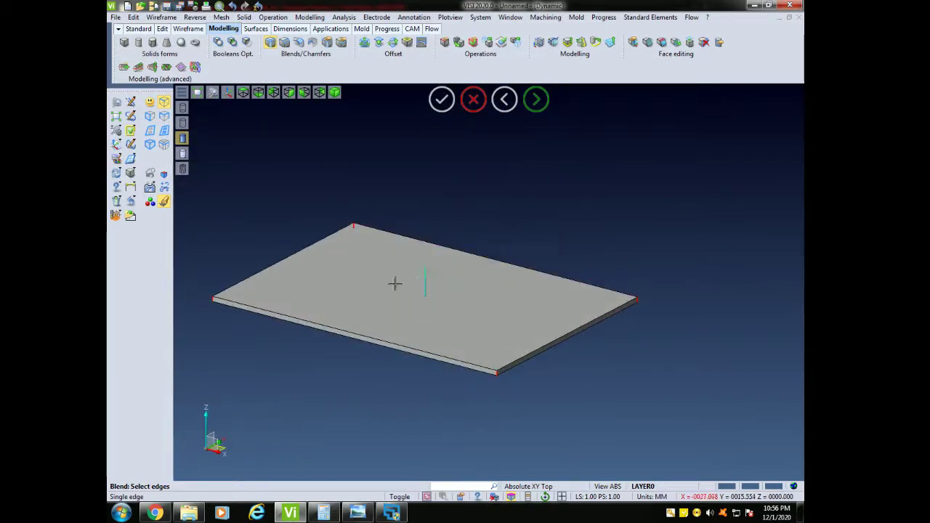
middle_click_drag(394, 283, 466, 291)
right_click(511, 252)
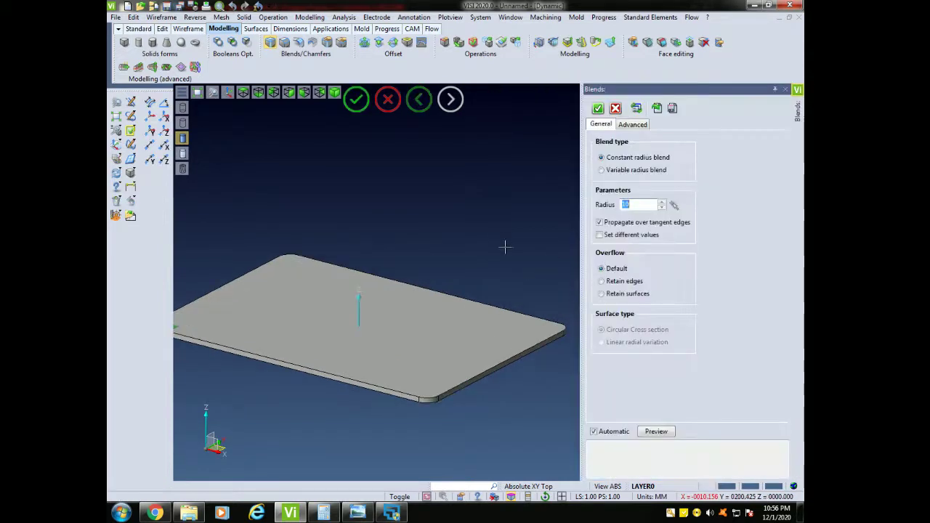
- Round the four selected corners with a constant radius blend of 15 mm
middle_click_drag(481, 225, 478, 252)
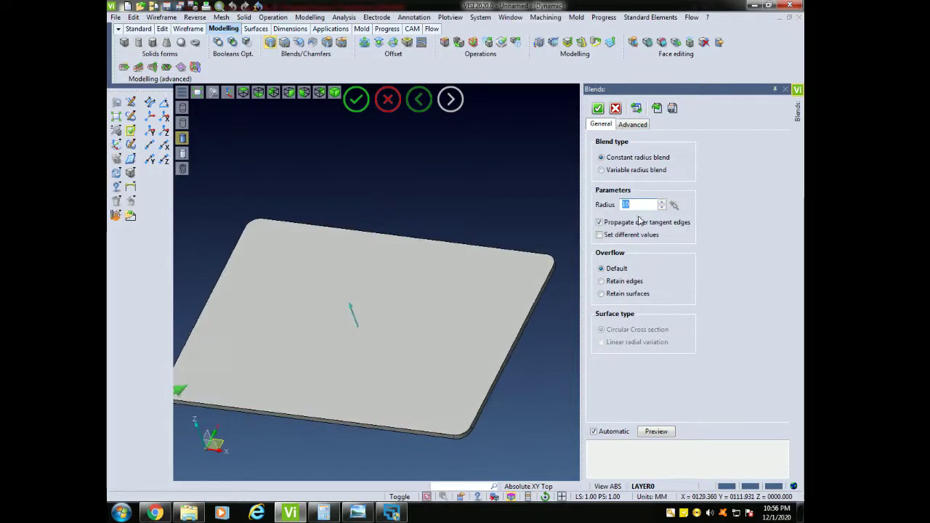
type("15")
left_click(663, 432)
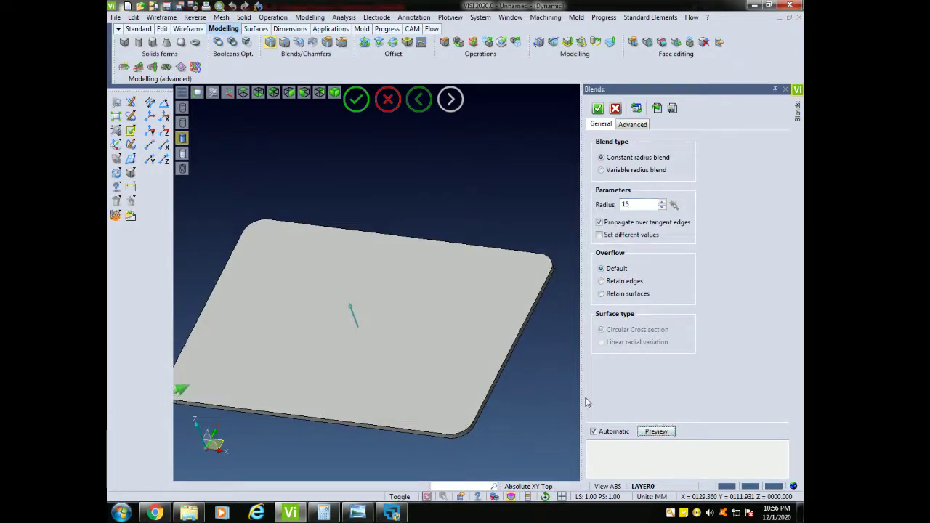
middle_click_drag(574, 399, 535, 367)
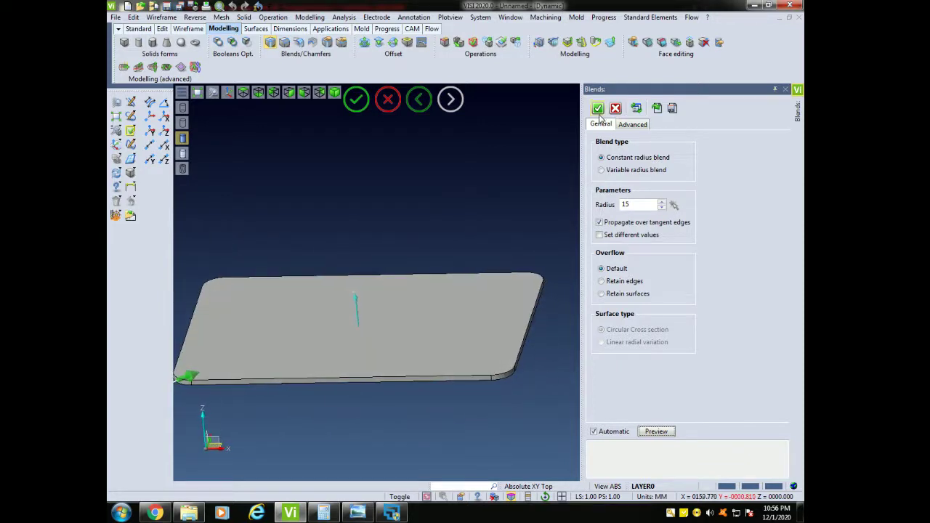
left_click(597, 107)
- Start a Cylinder from the plate's underside, with its centre point snapping to a circle or arc centre
middle_click_drag(583, 253, 464, 184)
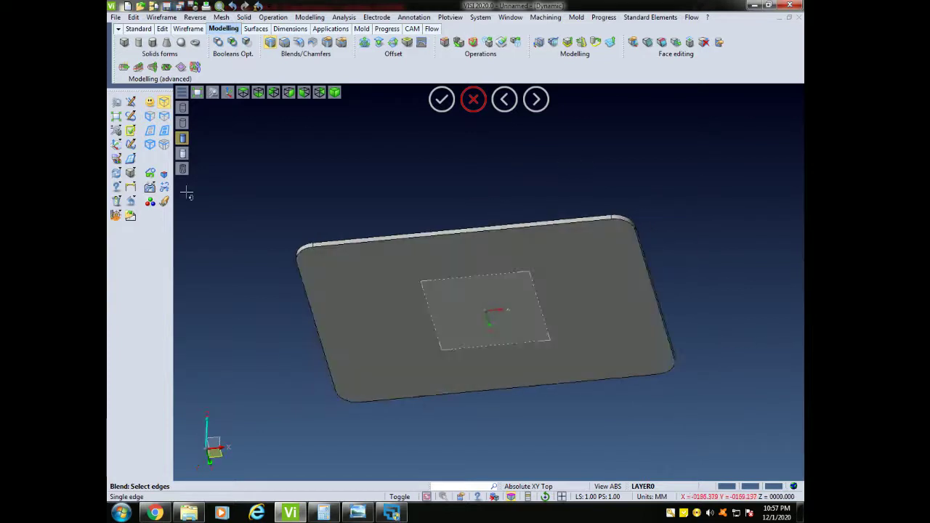
left_click(181, 154)
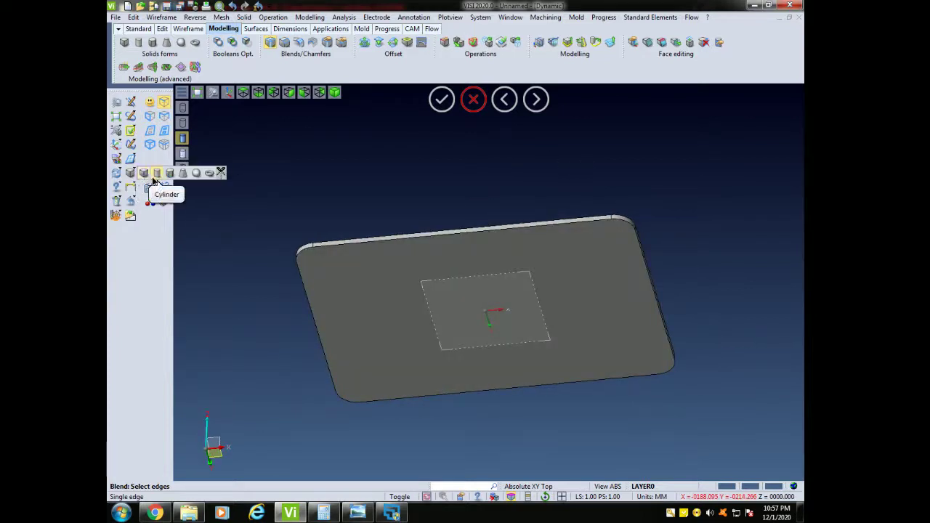
left_click(149, 187)
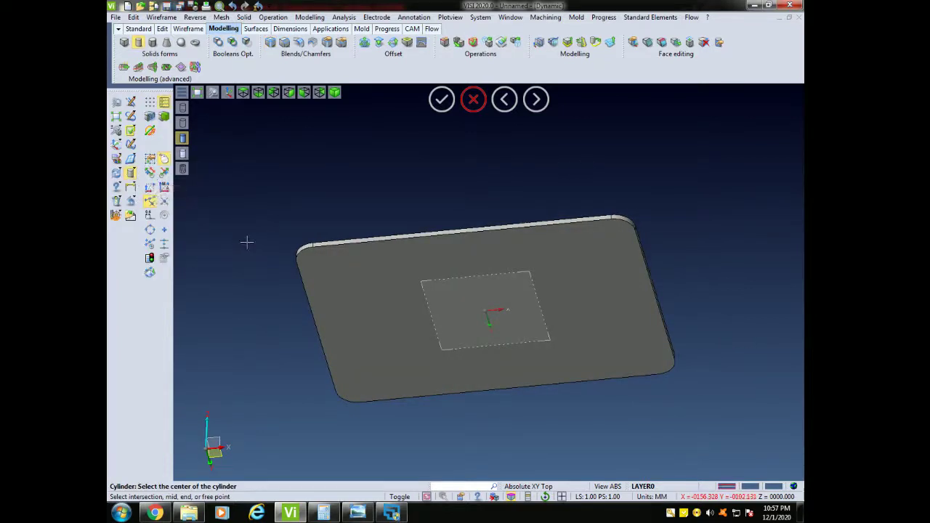
left_click(164, 216)
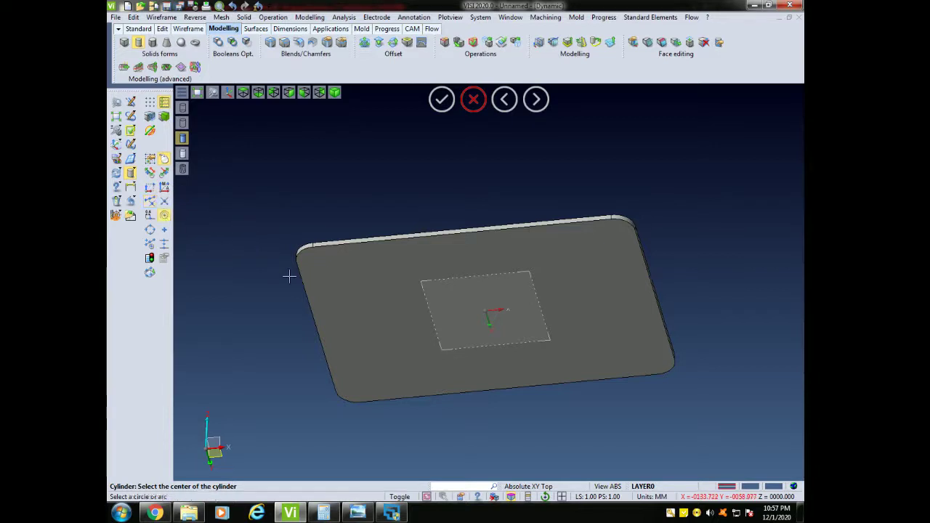
- Try a cylindrical leg with height -130 mm at the plate's rounded corner, and undo it
middle_click_drag(299, 273, 299, 231)
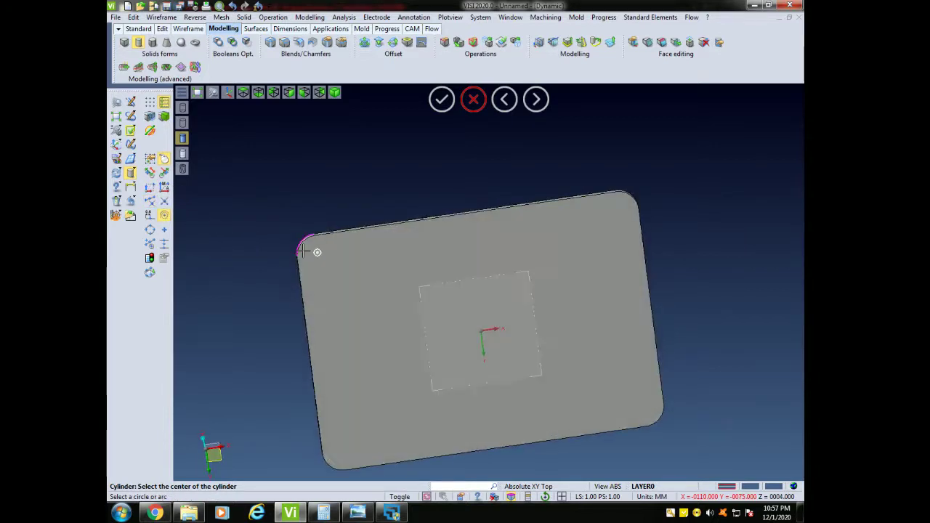
scroll(303, 248, "up", 2)
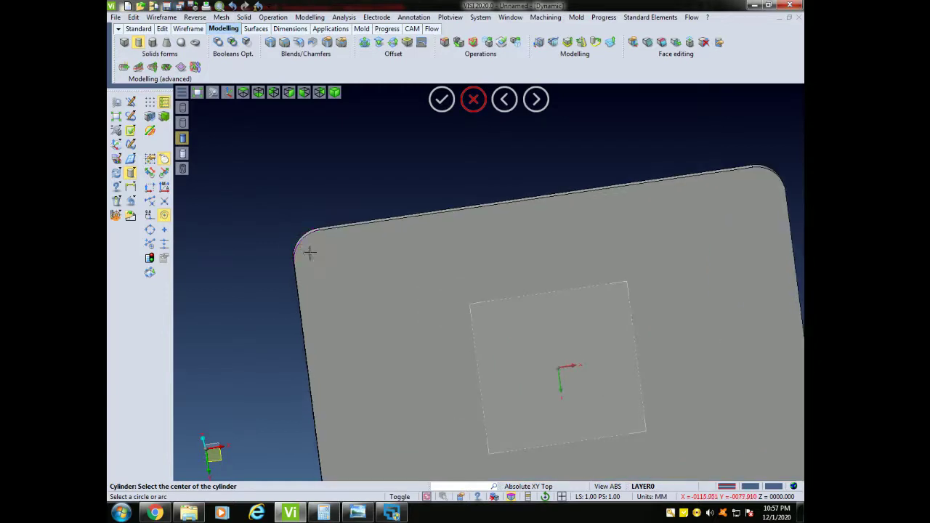
left_click(300, 244)
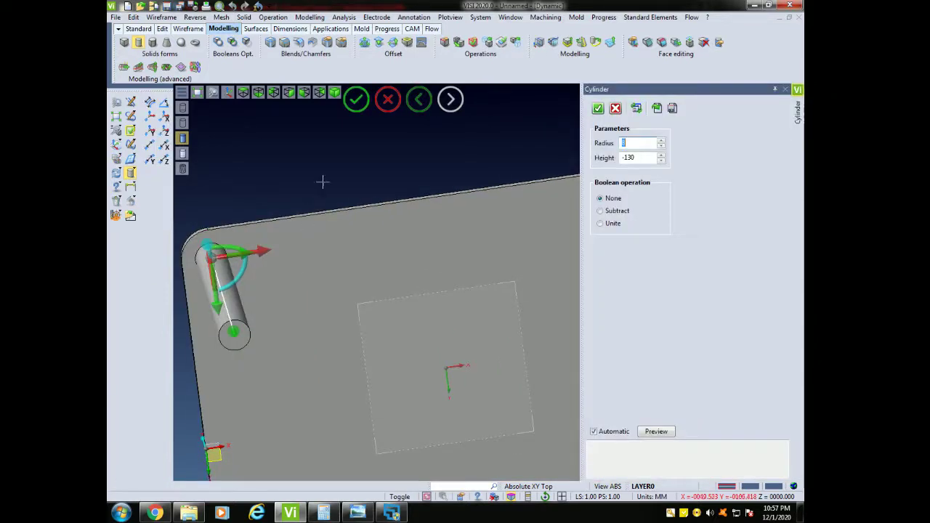
scroll(324, 182, "down", 3)
middle_click_drag(332, 205, 349, 250)
left_click(597, 109)
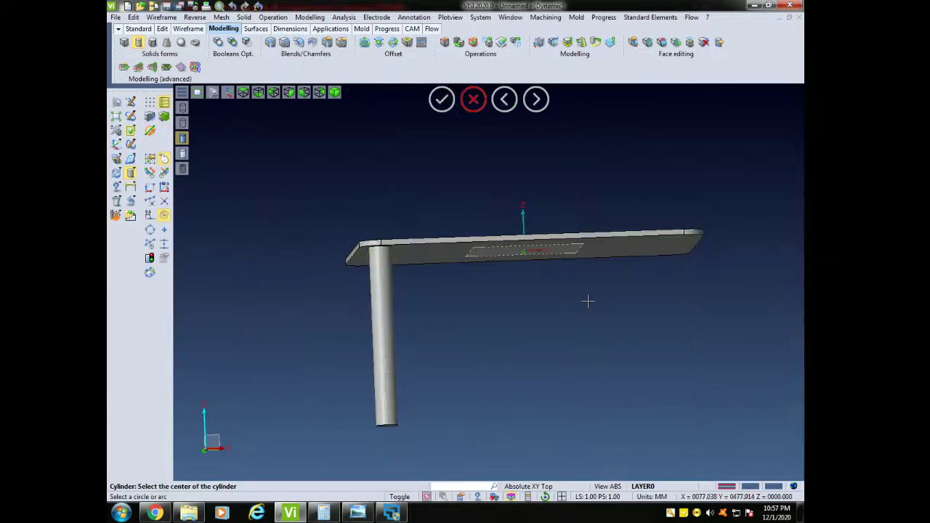
middle_click_drag(587, 300, 583, 267)
key("ctrl+z")
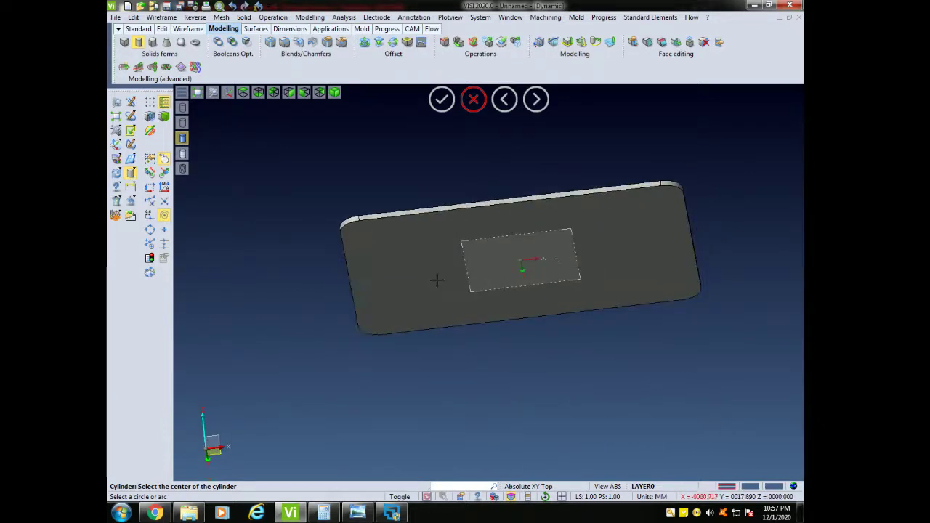
- Place a cylindrical leg at the arc centre of the plate's rounded corner with radius 10 mm and height -130 mm, and preview it
middle_click_drag(436, 279, 438, 245)
scroll(308, 192, "up", 2)
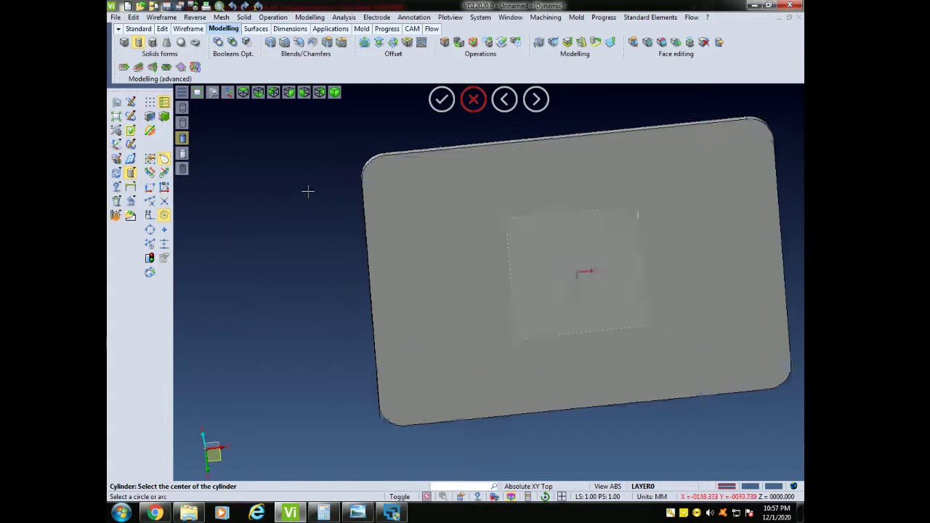
left_click(378, 158)
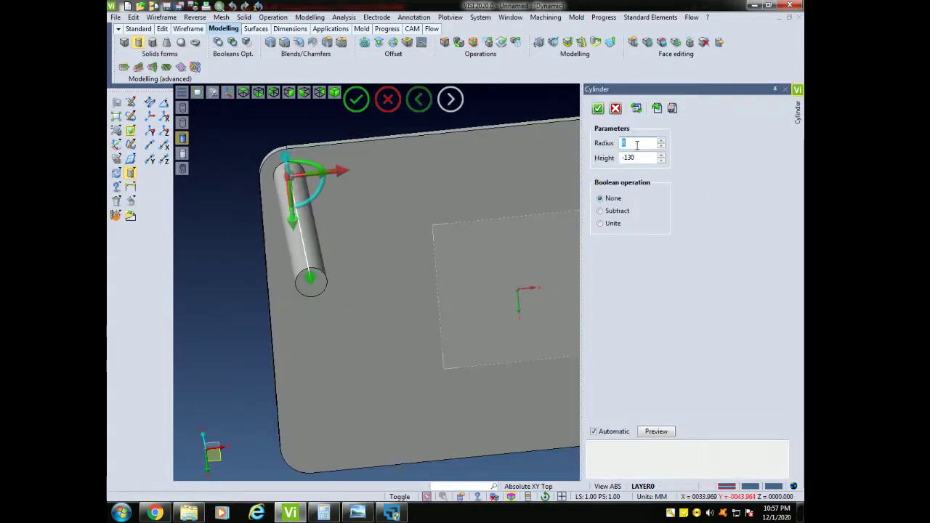
type("10")
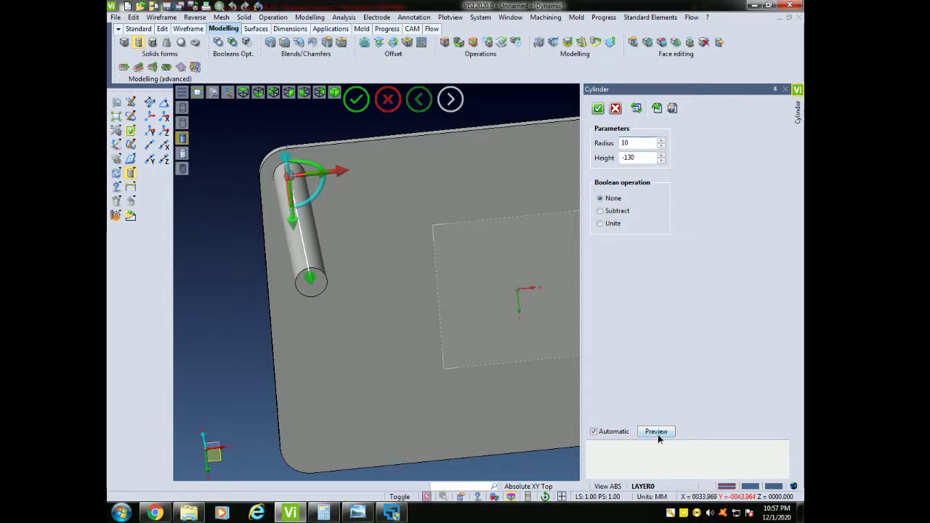
left_click(656, 432)
middle_click_drag(501, 306, 501, 329)
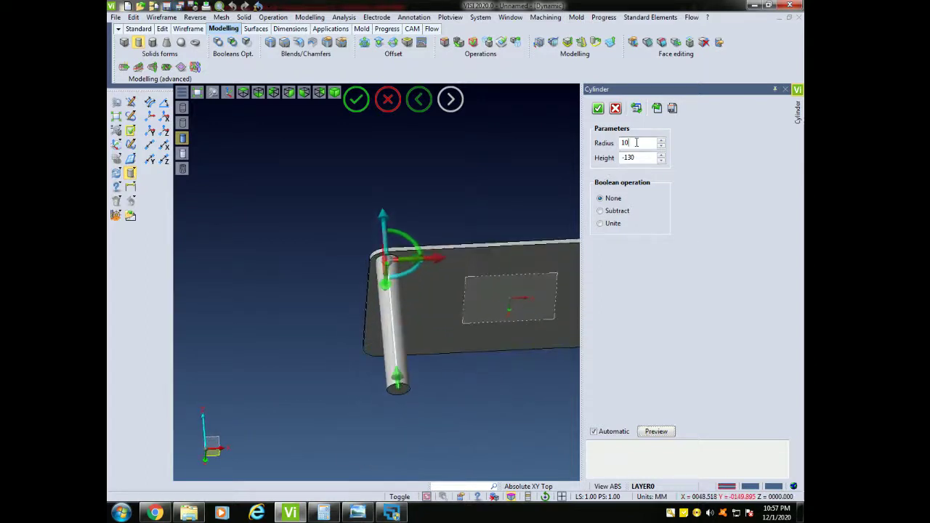
- Reduce the leg's radius to 9 mm and finally to 8 mm, previewing each size, and create the cylinder
type("9")
left_click(656, 431)
mouse_move(515, 342)
middle_mouse_down()
mouse_move(525, 298)
mouse_move(504, 361)
mouse_move(488, 372)
mouse_move(508, 326)
middle_mouse_up()
double_click(625, 143)
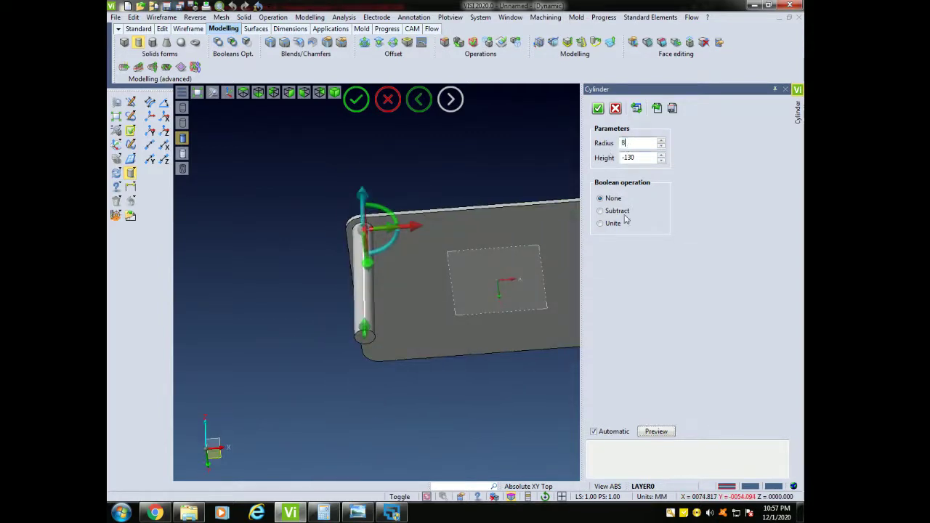
left_click(656, 431)
middle_click_drag(534, 341, 517, 372)
left_click(598, 109)
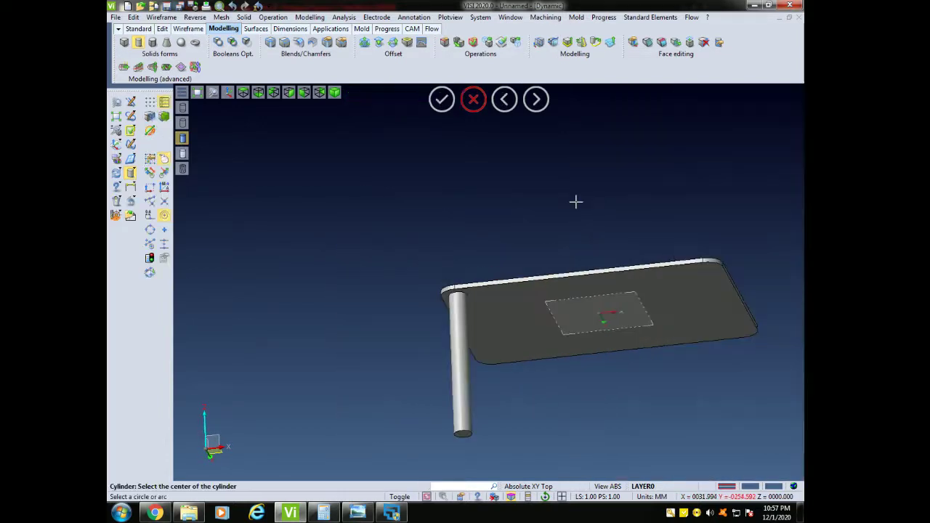
middle_click_drag(575, 201, 456, 146)
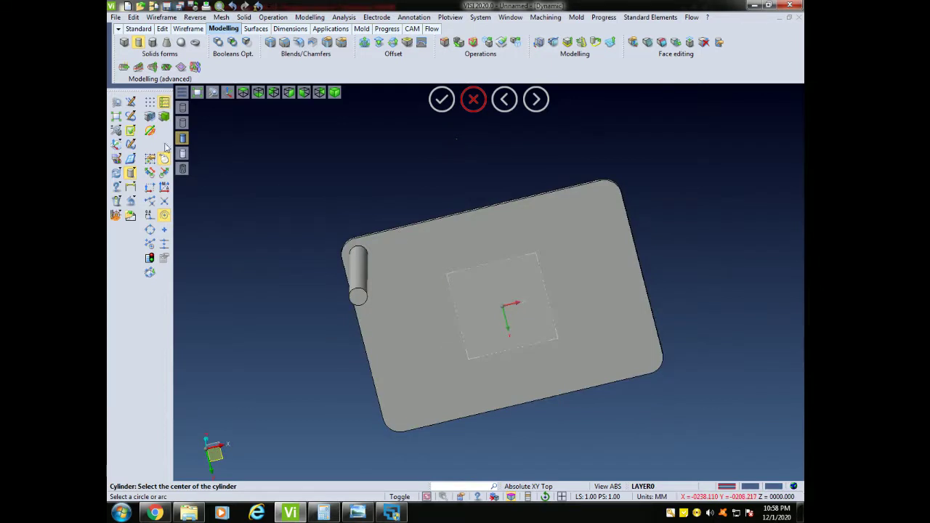
left_click(133, 17)
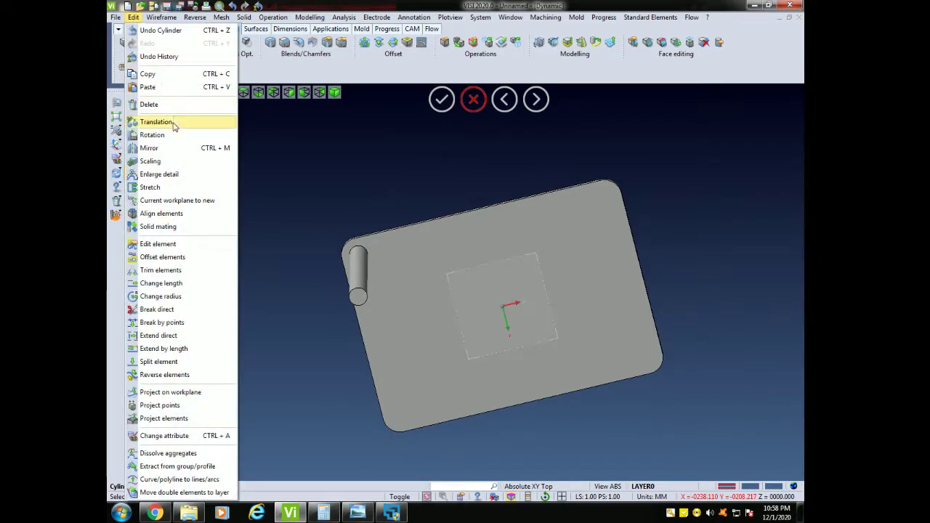
left_click(152, 135)
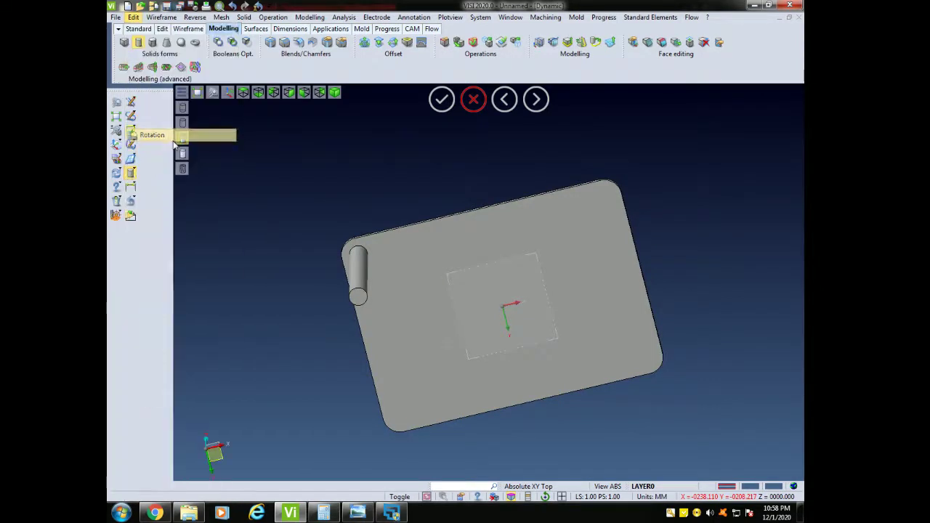
left_click(133, 17)
left_click(169, 148)
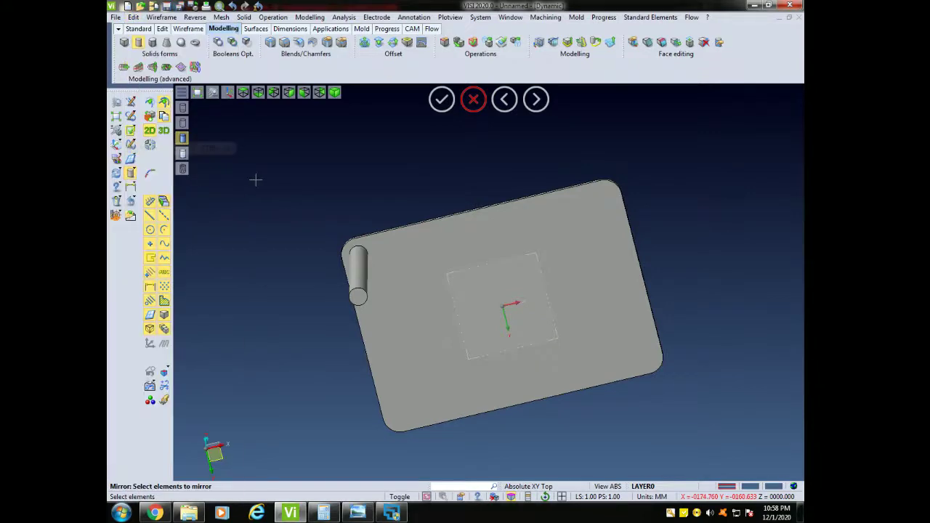
middle_click_drag(255, 179, 330, 269)
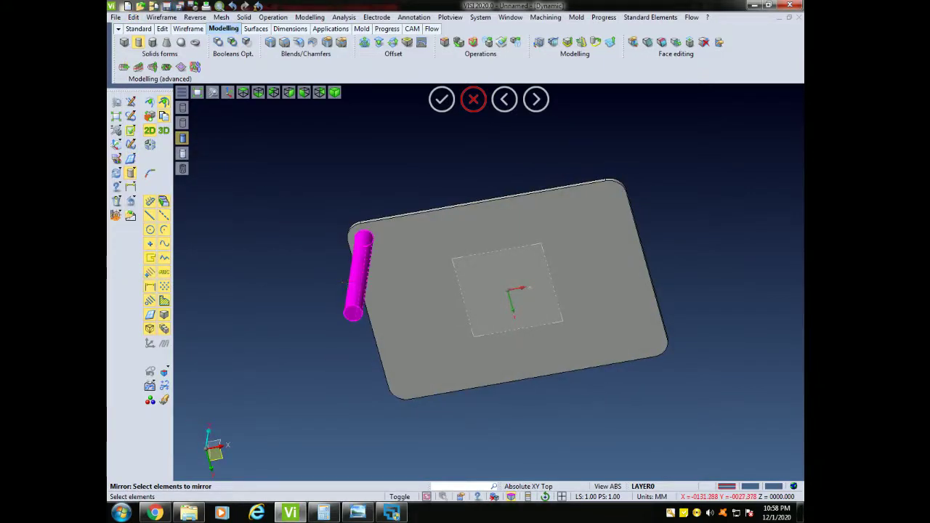
left_click(356, 280)
scroll(501, 284, "up", 3)
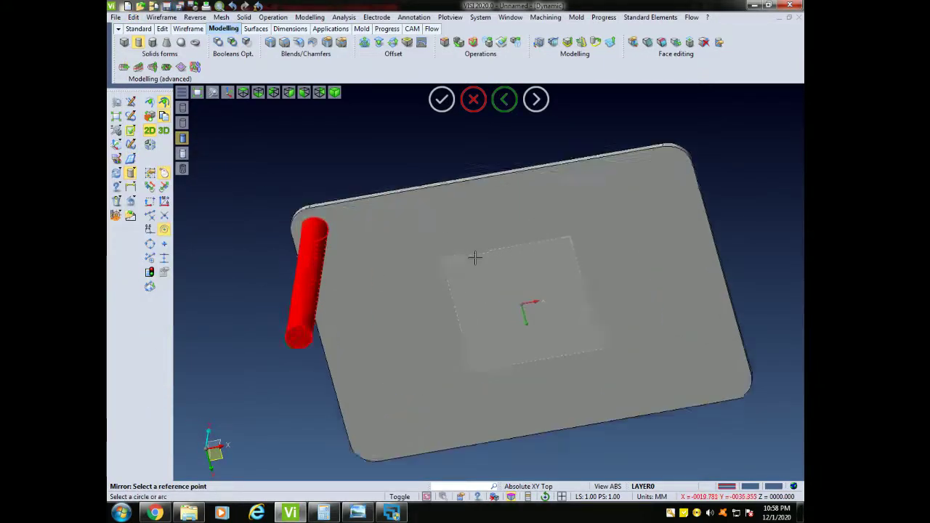
right_click(460, 297)
left_click(505, 271)
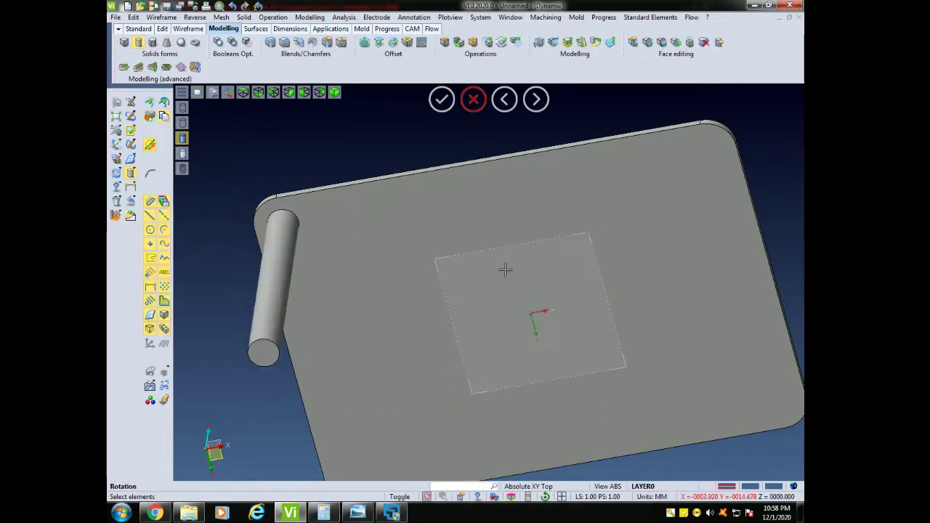
- Try to rotate copies of the leg about the Y axis through the plate's centre, and cancel the rotation
left_click(241, 291)
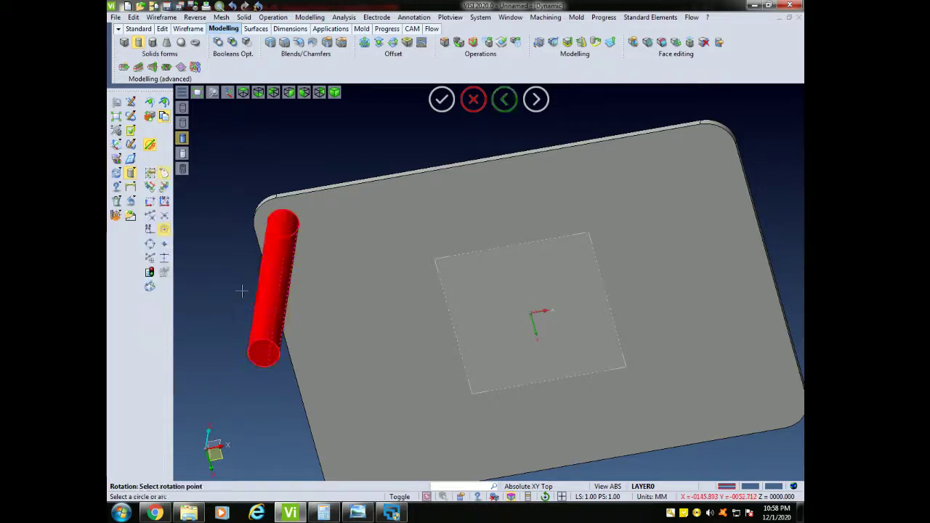
left_click(531, 313)
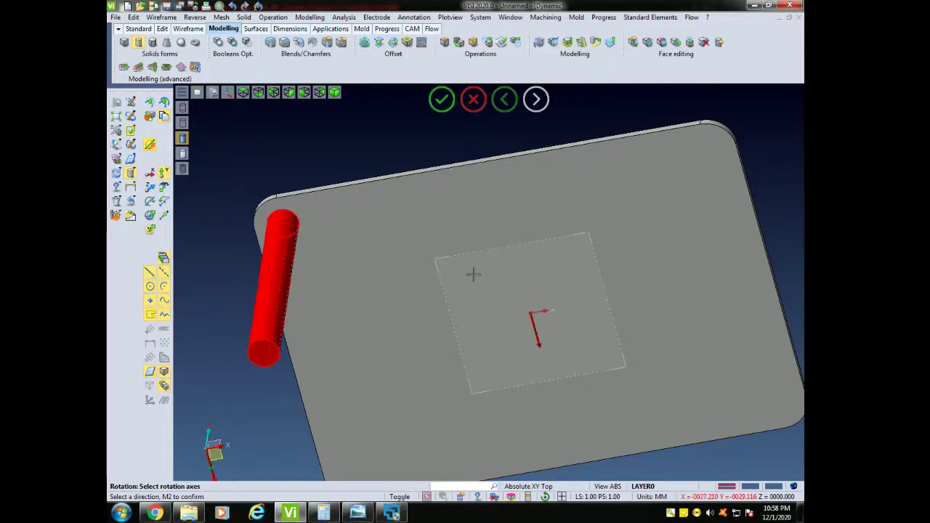
scroll(473, 272, "down", 3)
middle_click_drag(320, 206, 352, 199)
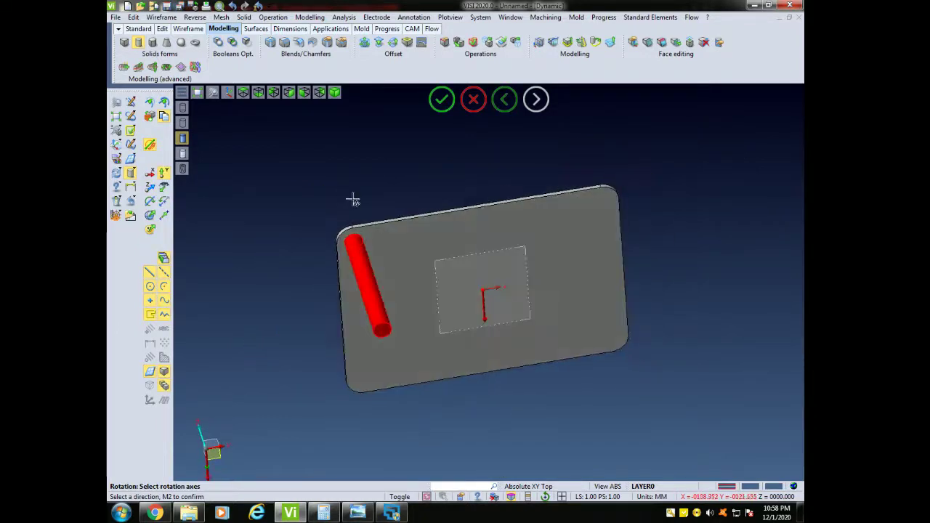
left_click(151, 173)
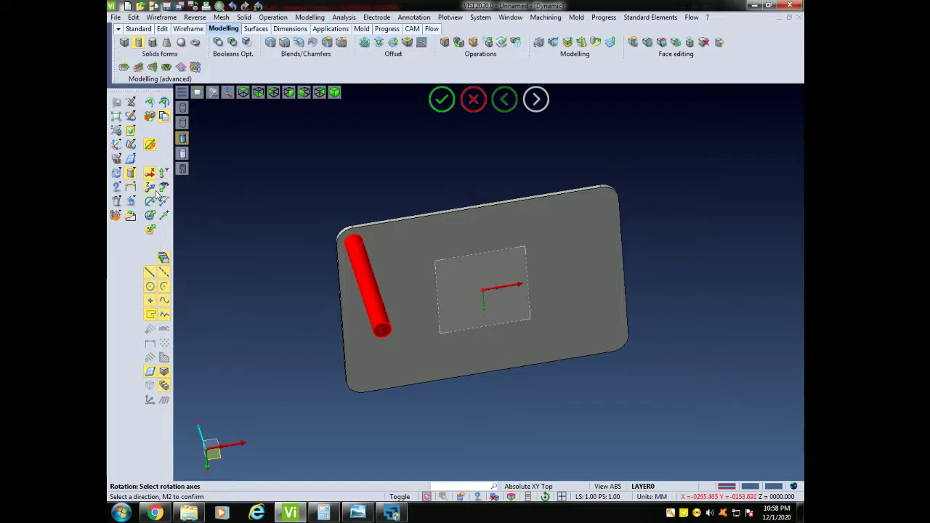
left_click(151, 188)
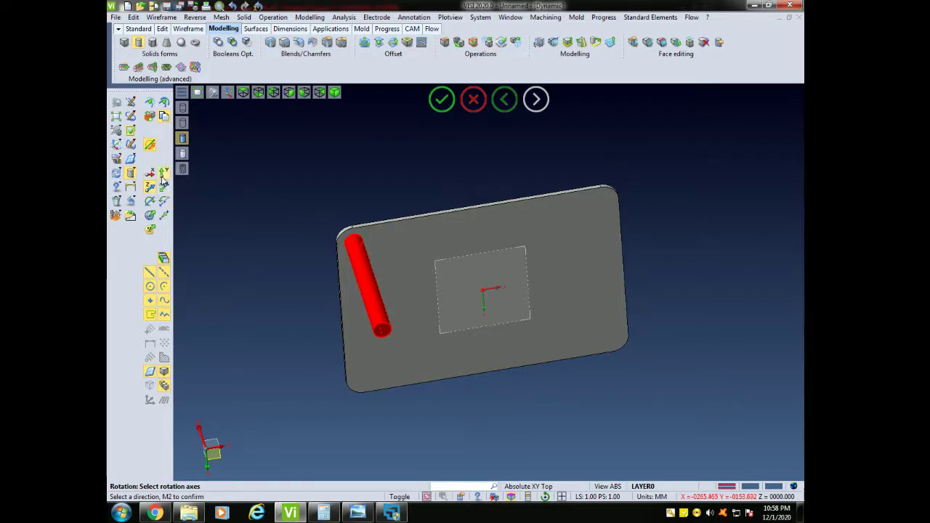
left_click(162, 177)
middle_click_drag(308, 175, 268, 209)
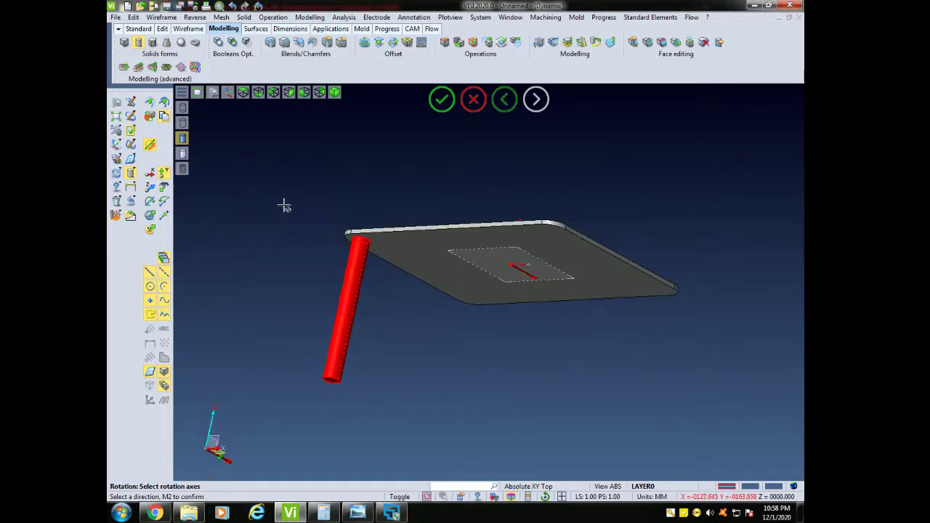
middle_click(295, 199)
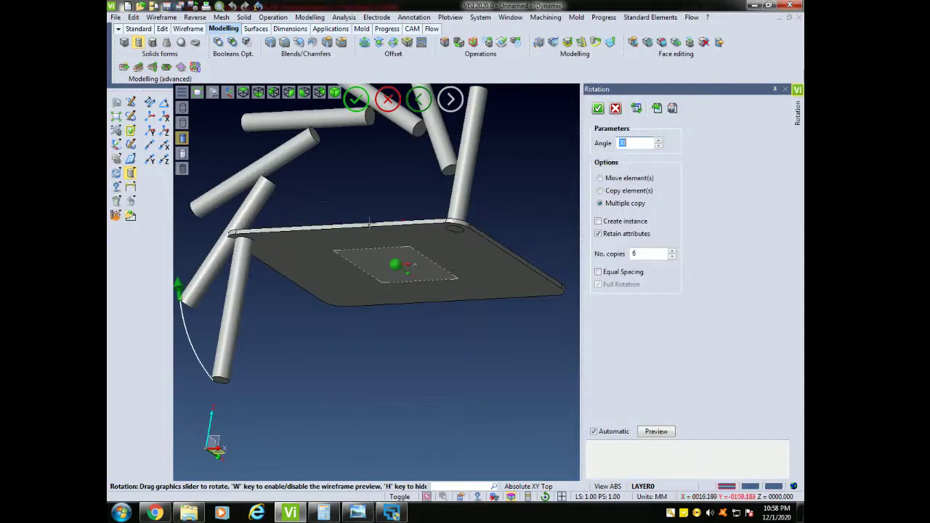
left_click(615, 109)
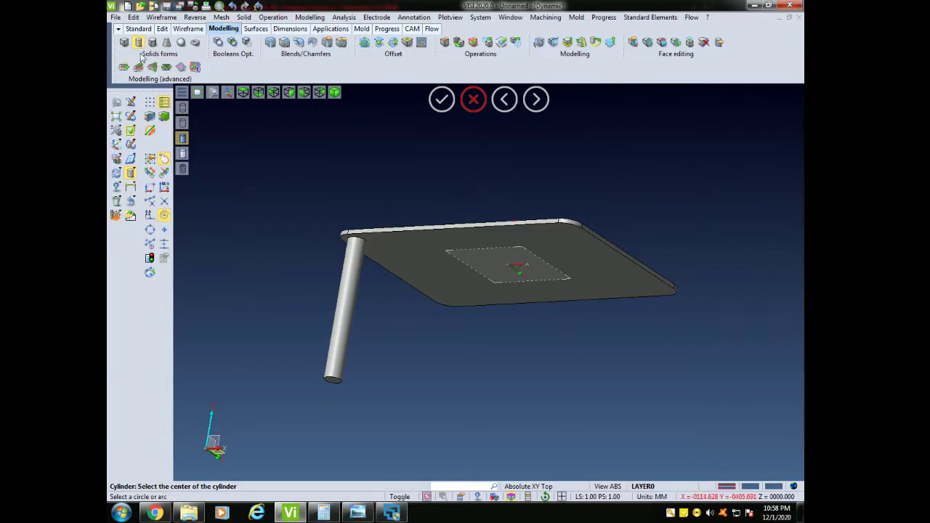
- Mirror a copy of the leg across the Y axis, using the origin at the plate's centre as reference point
left_click(134, 17)
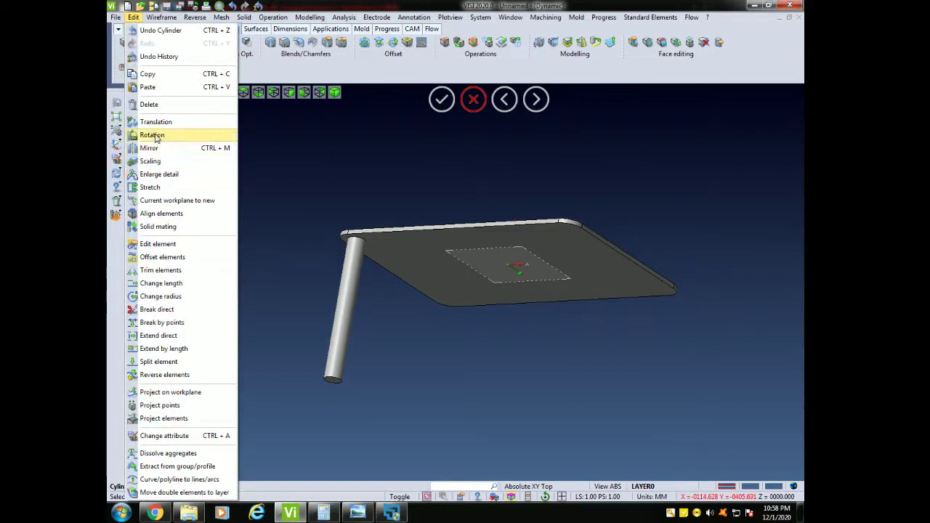
left_click(150, 147)
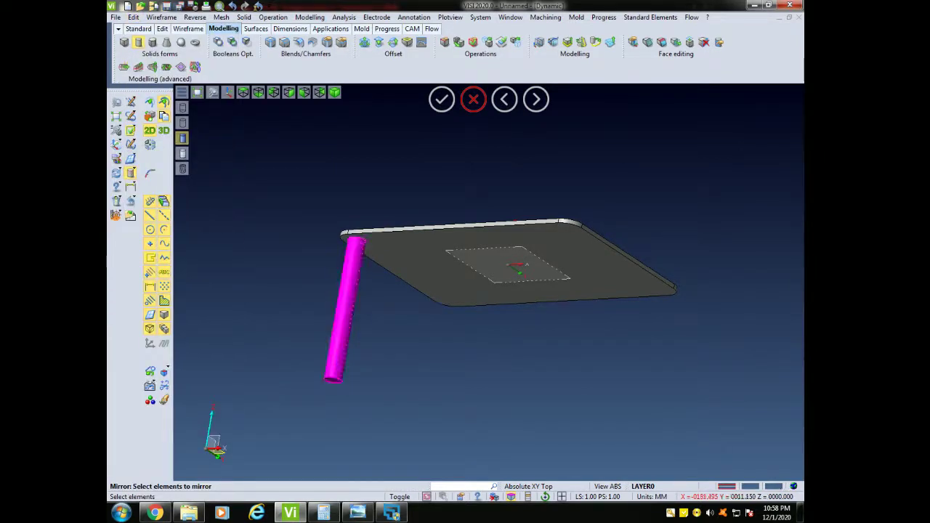
right_click(367, 233)
middle_click_drag(398, 196, 405, 160)
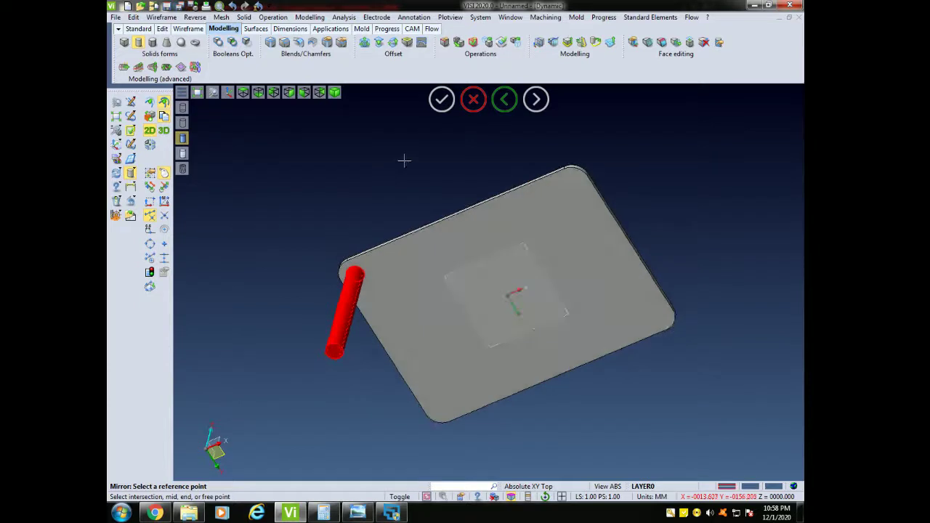
left_click(506, 294)
middle_click_drag(380, 195, 415, 187)
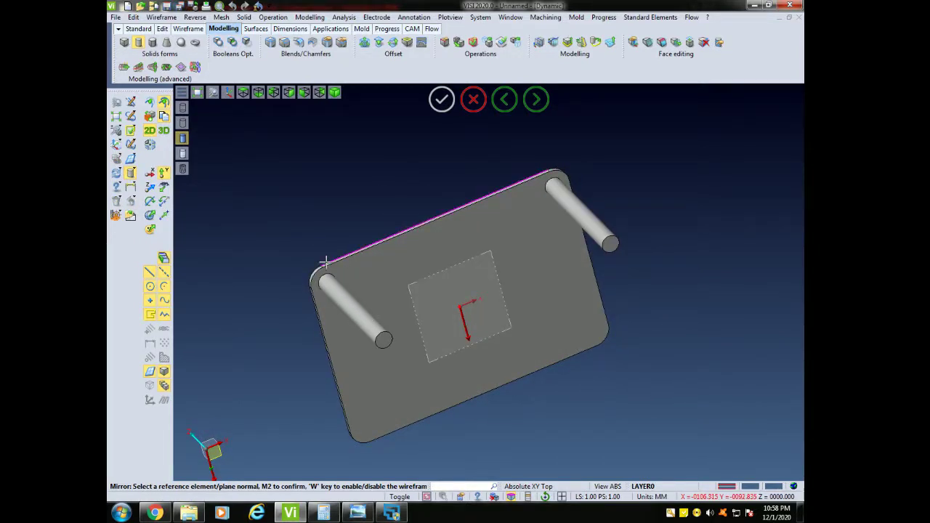
middle_click_drag(326, 264, 303, 160)
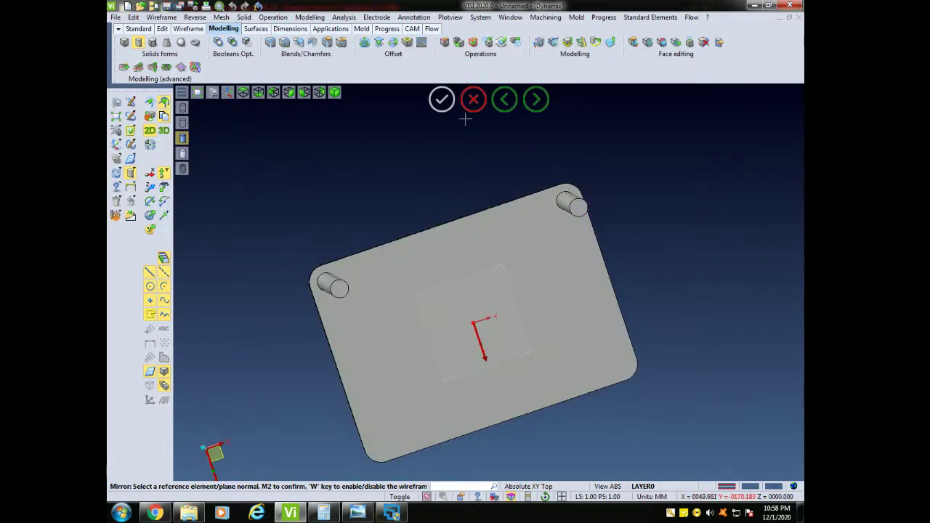
middle_click_drag(305, 177, 333, 150)
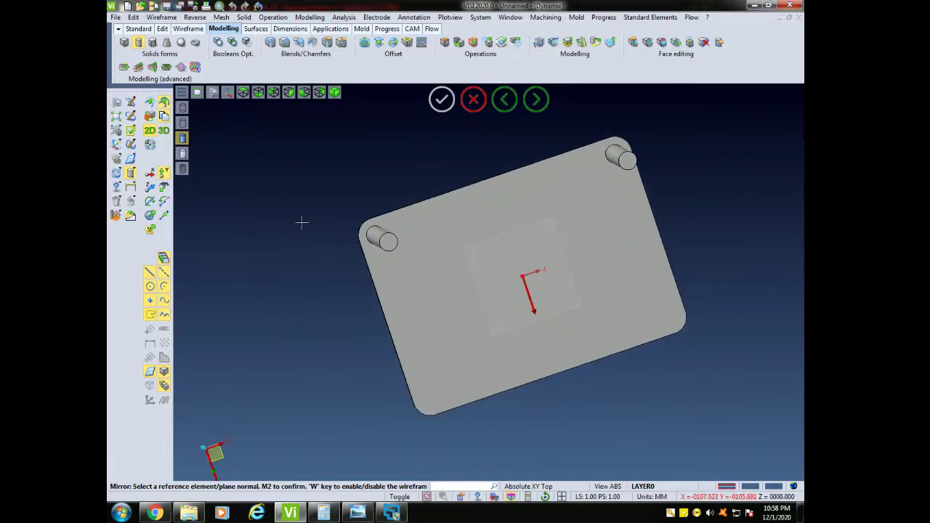
middle_click_drag(302, 222, 338, 216)
right_click(312, 175)
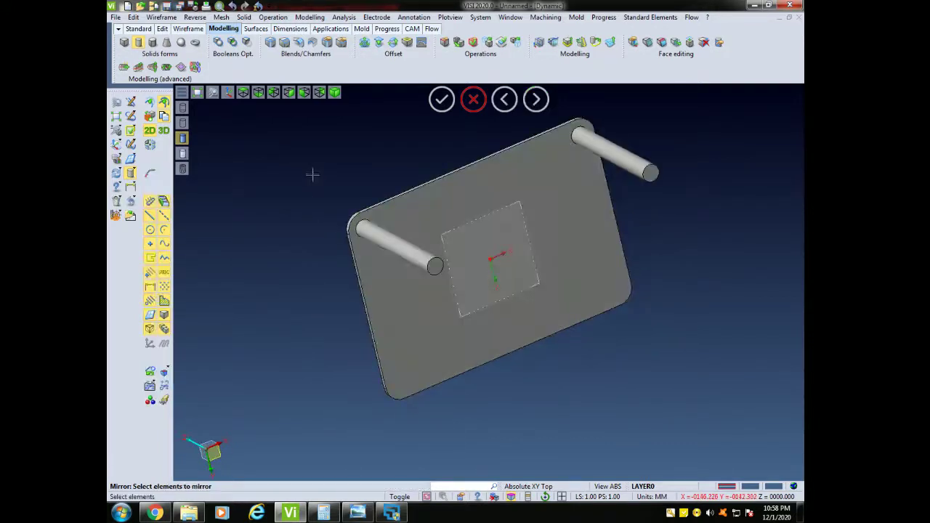
- Mirror a copy of the original leg across the X axis through the plate's centre point
left_click(386, 240)
right_click(385, 238)
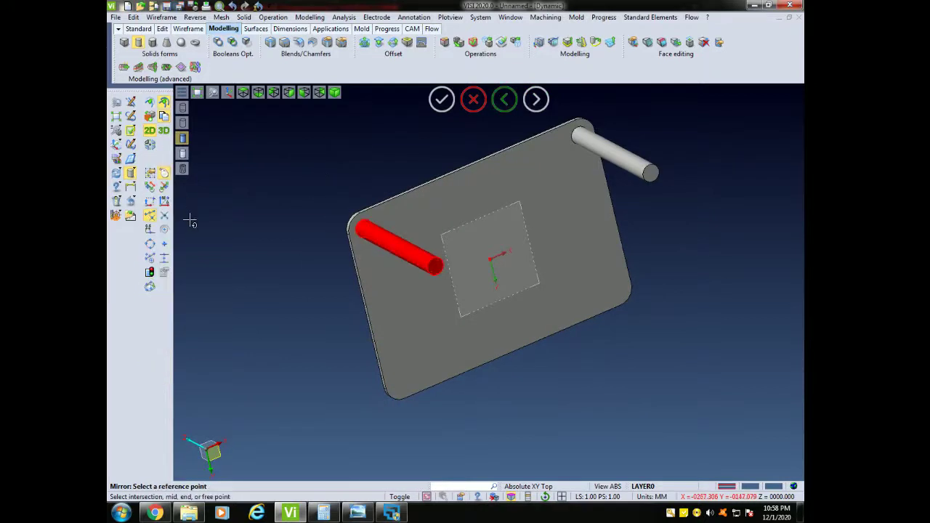
left_click(492, 259)
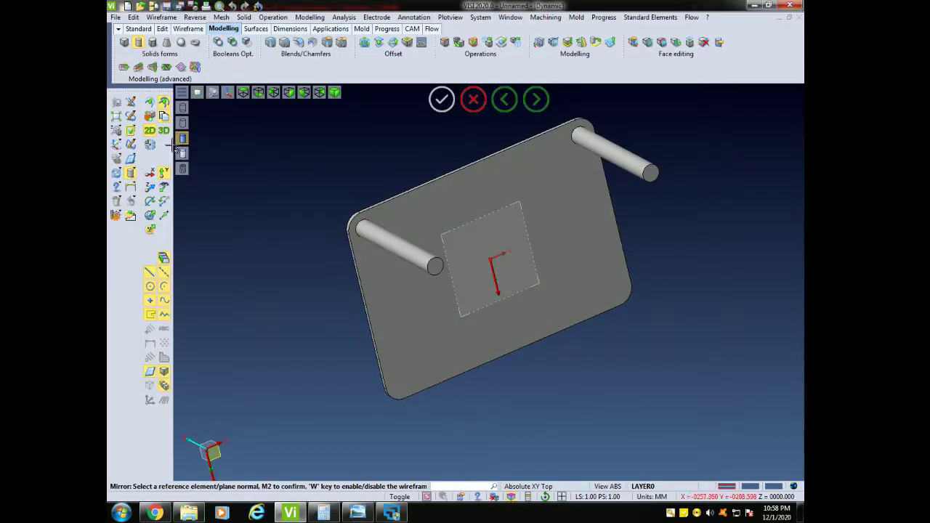
left_click(151, 173)
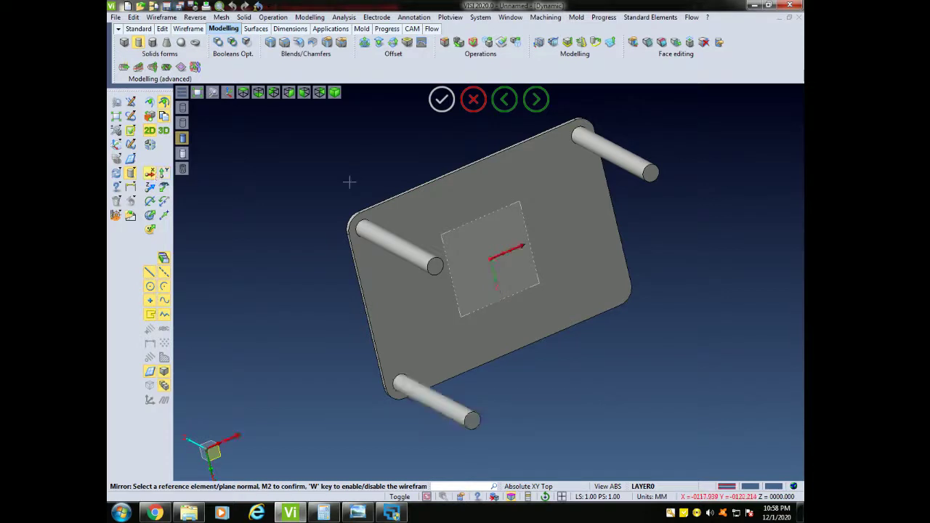
right_click(315, 193)
- Mirror a copy of the third leg across the Y axis through the plate's centre to the remaining corner
left_click(442, 405)
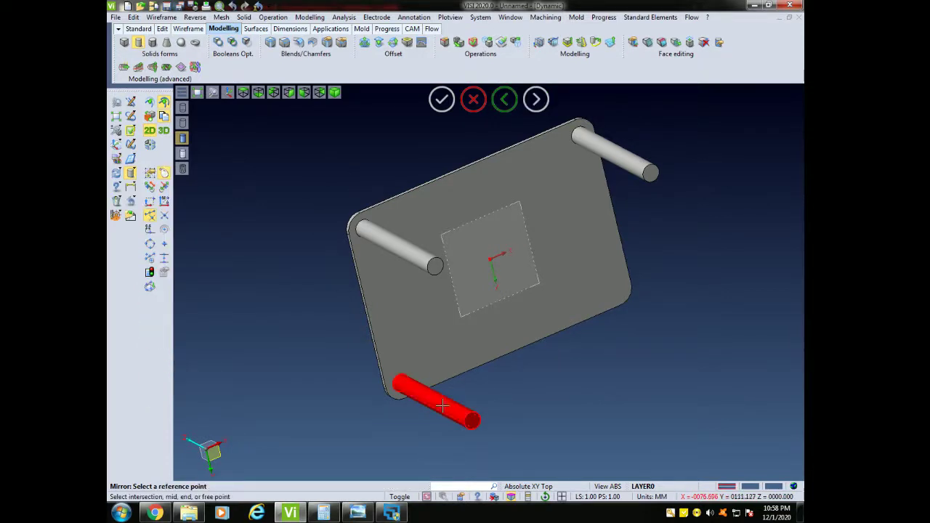
left_click(490, 257)
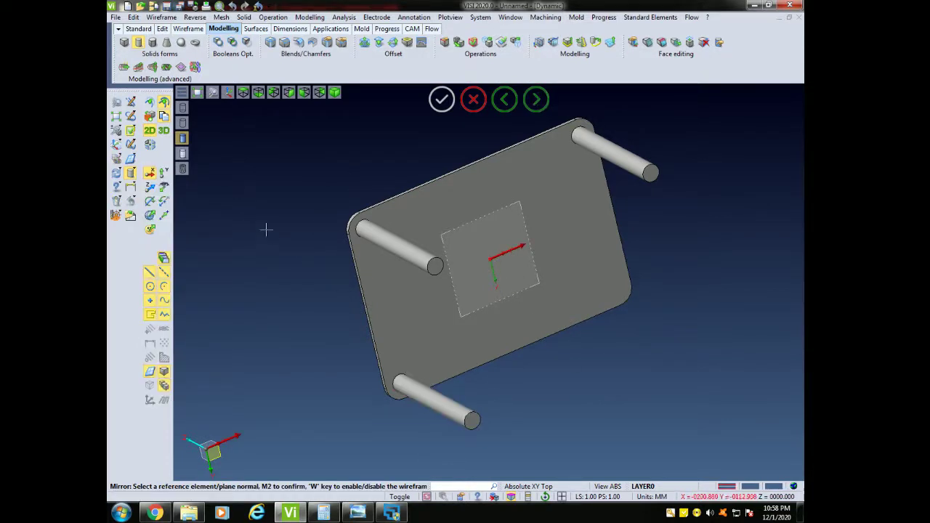
left_click(163, 172)
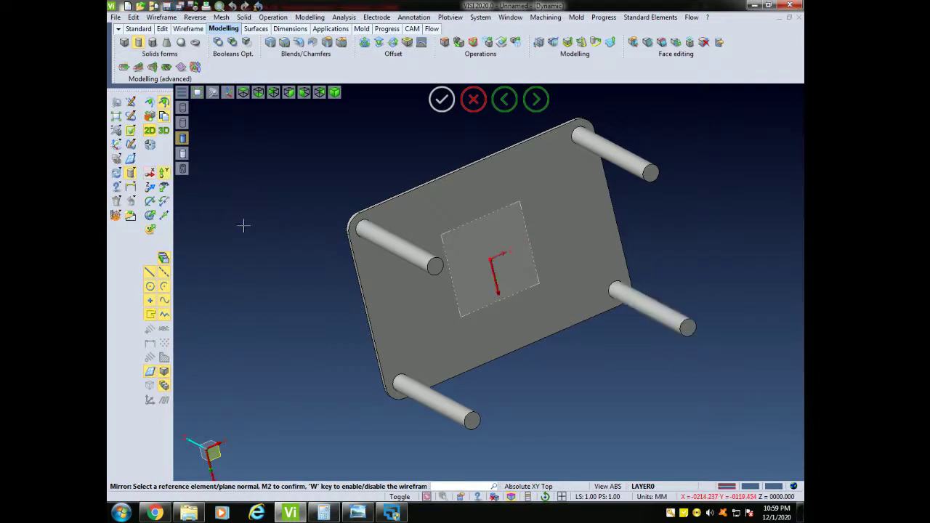
middle_click(308, 196)
middle_click_drag(343, 208, 484, 207)
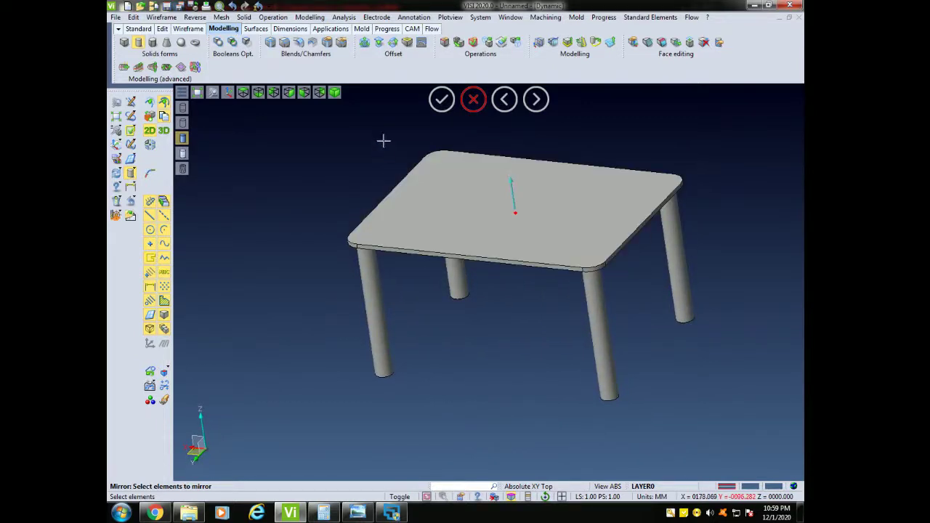
- Open the material library and assign the BigPlyWood wood material to the tabletop's upper face
middle_click_drag(383, 140, 334, 176)
left_click(310, 17)
mouse_move(346, 19)
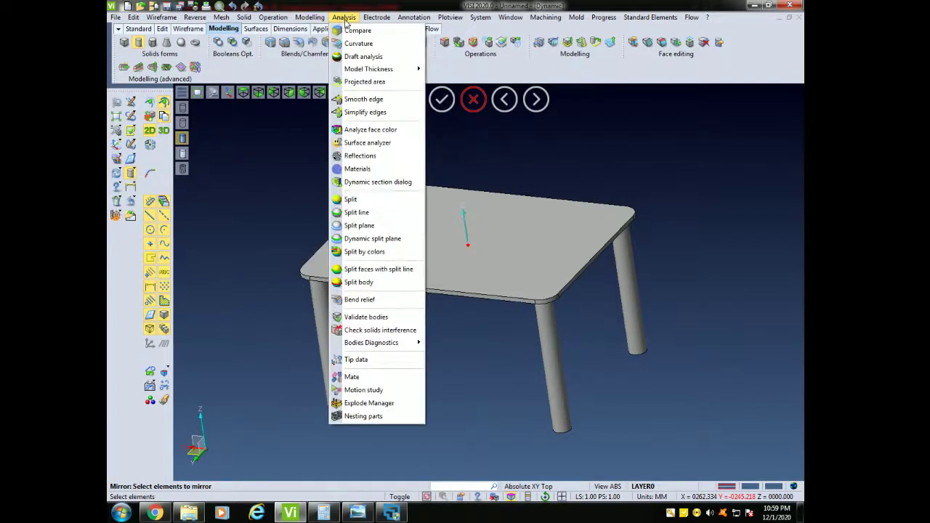
left_click(389, 169)
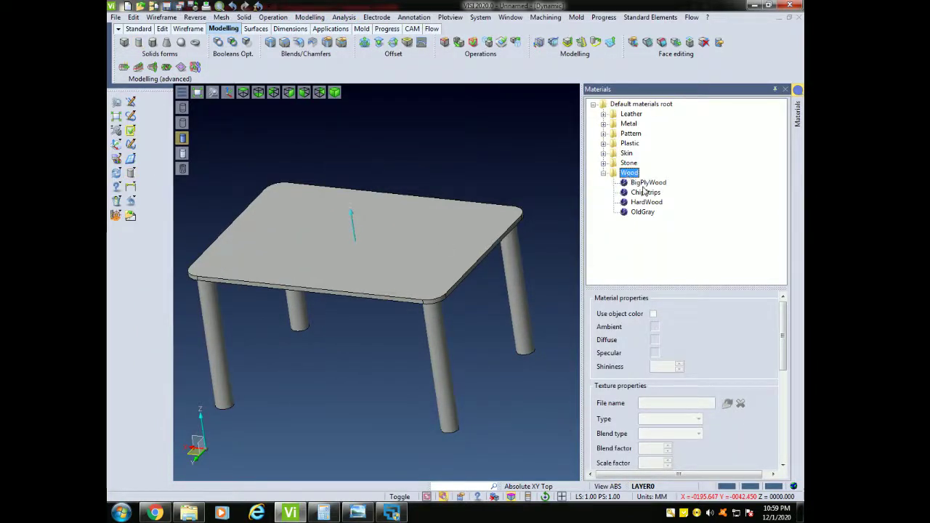
right_click(645, 187)
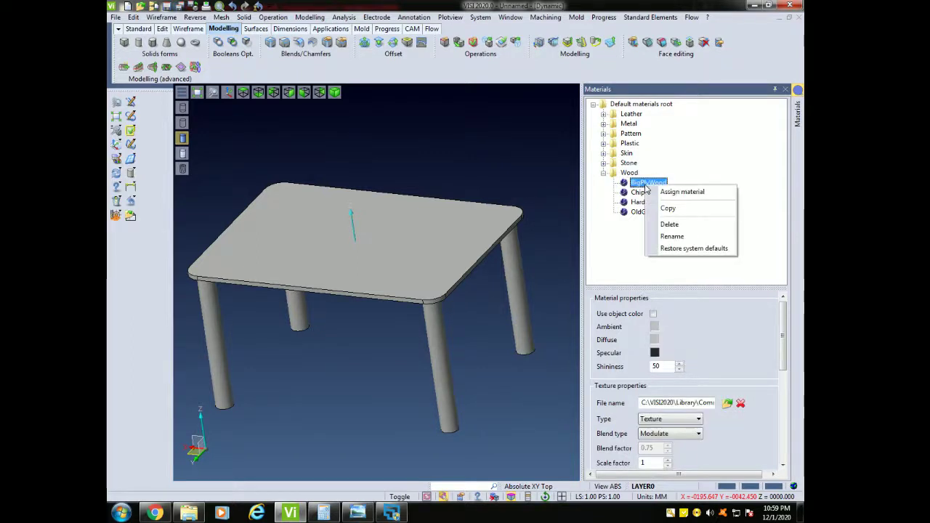
left_click(682, 192)
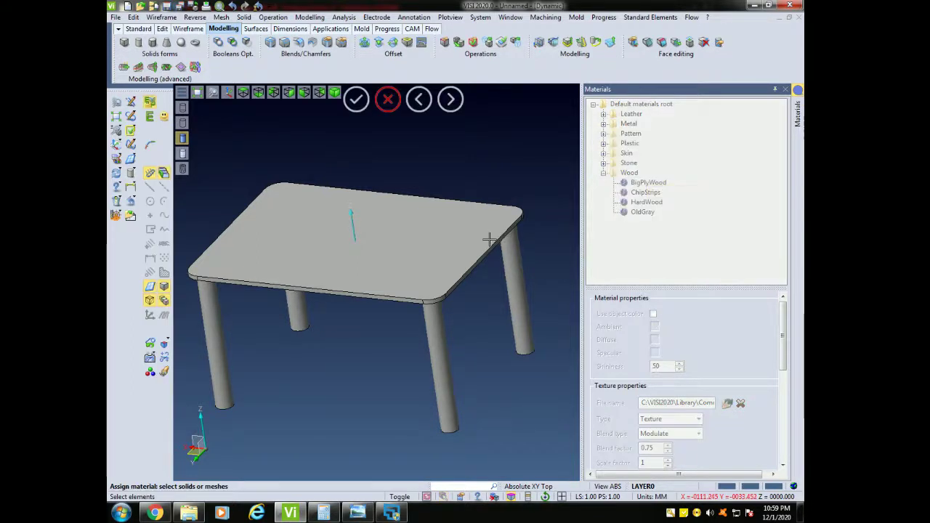
left_click(472, 247)
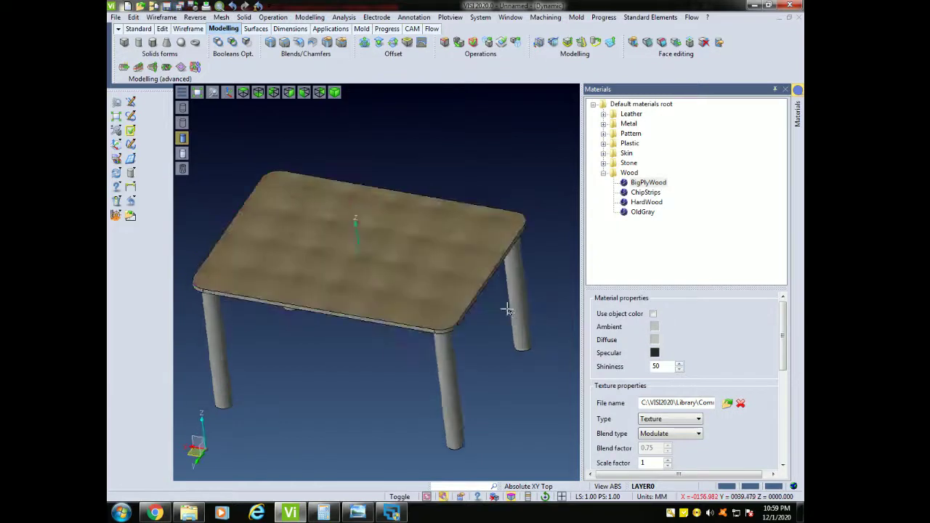
mouse_move(506, 307)
middle_mouse_down()
mouse_move(486, 320)
mouse_move(525, 310)
mouse_move(505, 308)
middle_mouse_up()
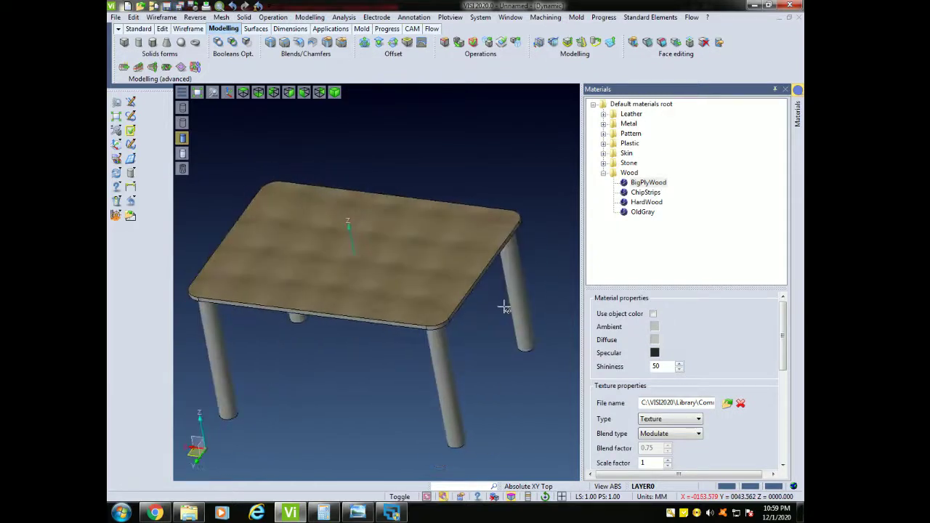
- Assign the ChipStrips wood material to the tabletop's upper face
right_click(641, 196)
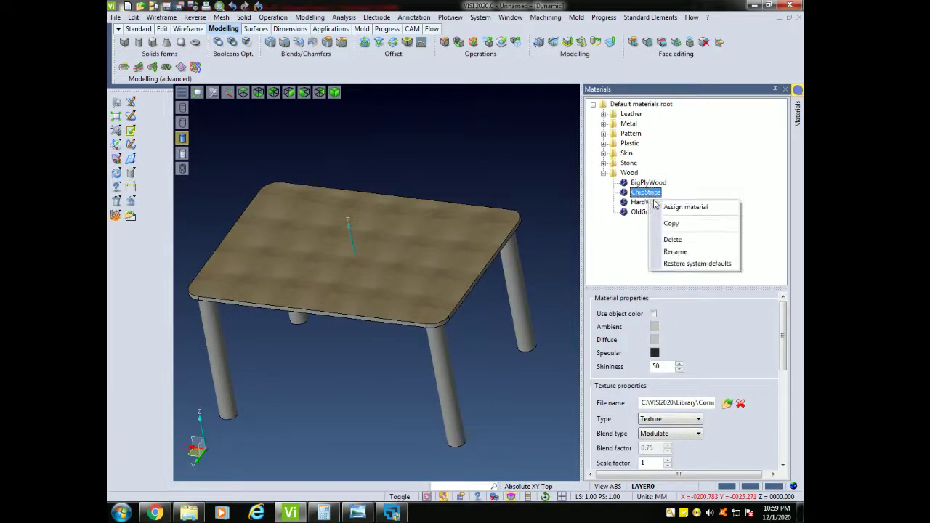
left_click(685, 204)
left_click(457, 283)
mouse_move(498, 330)
middle_mouse_down()
mouse_move(534, 338)
mouse_move(478, 353)
mouse_move(502, 342)
middle_mouse_up()
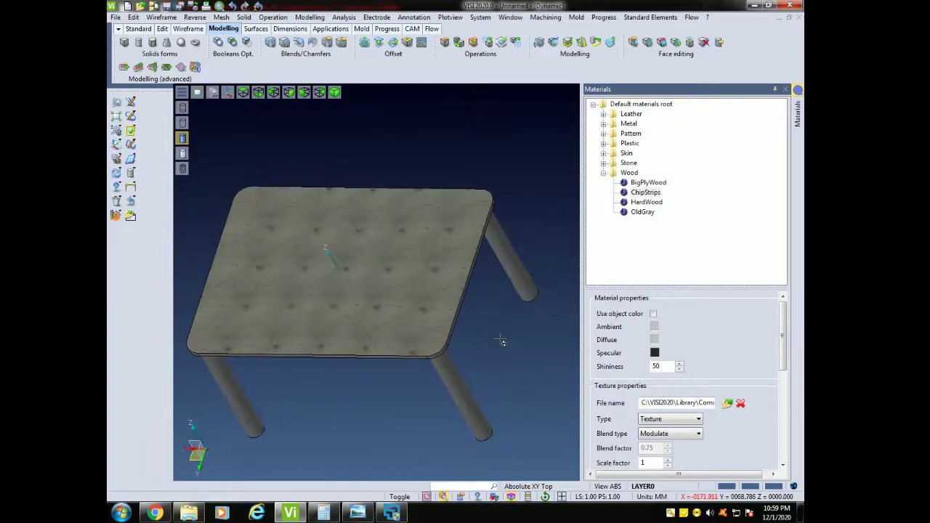
- Assign the HardWood material to the tabletop's upper face
right_click(647, 202)
left_click(689, 210)
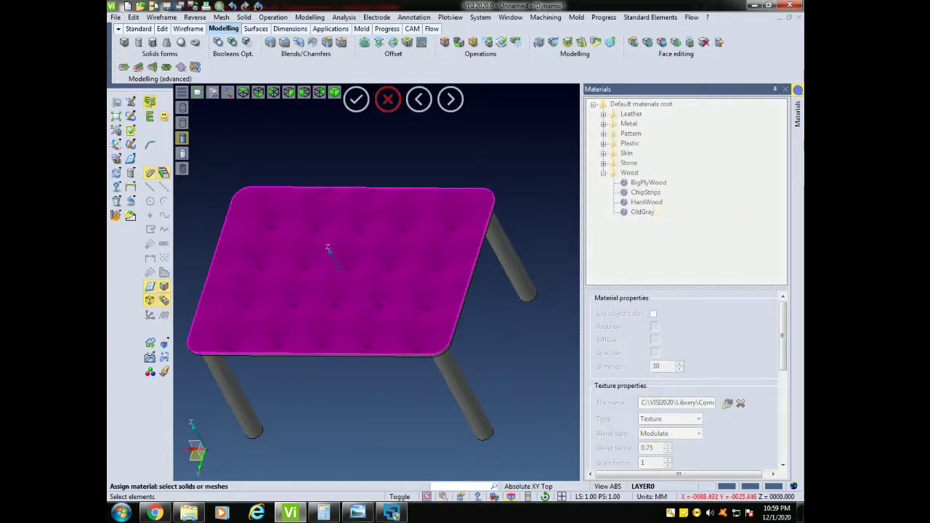
left_click(327, 243)
middle_click_drag(491, 295, 541, 259)
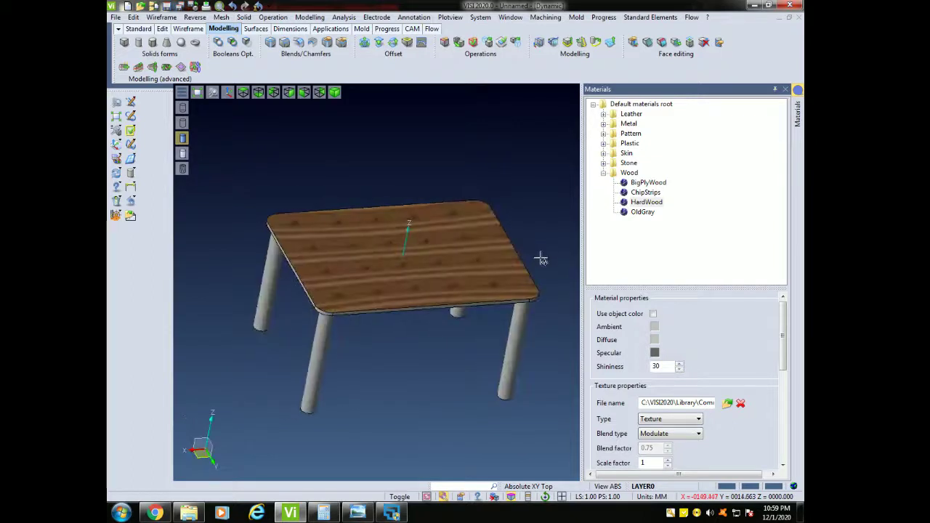
scroll(502, 289, "up", 2)
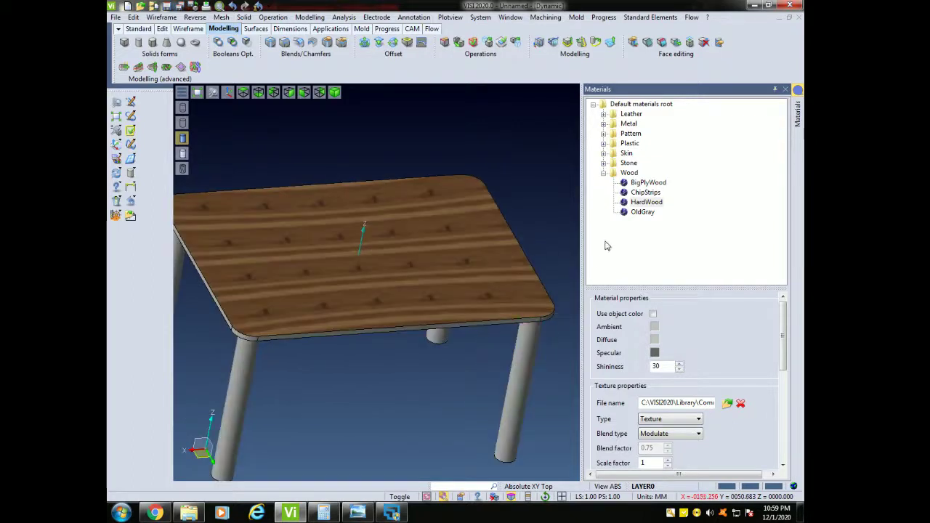
- Assign the HardWood material to two of the table's four legs
left_click(523, 364)
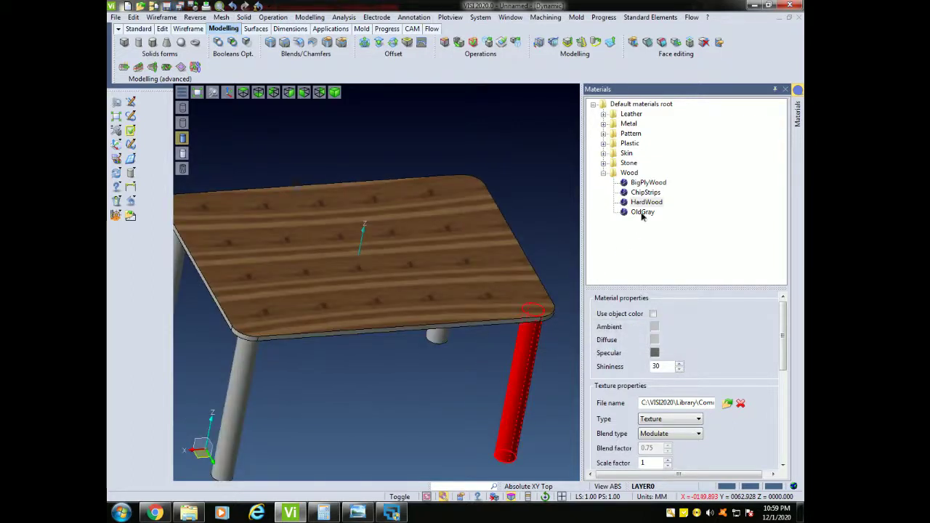
right_click(643, 214)
right_click(654, 202)
left_click(665, 211)
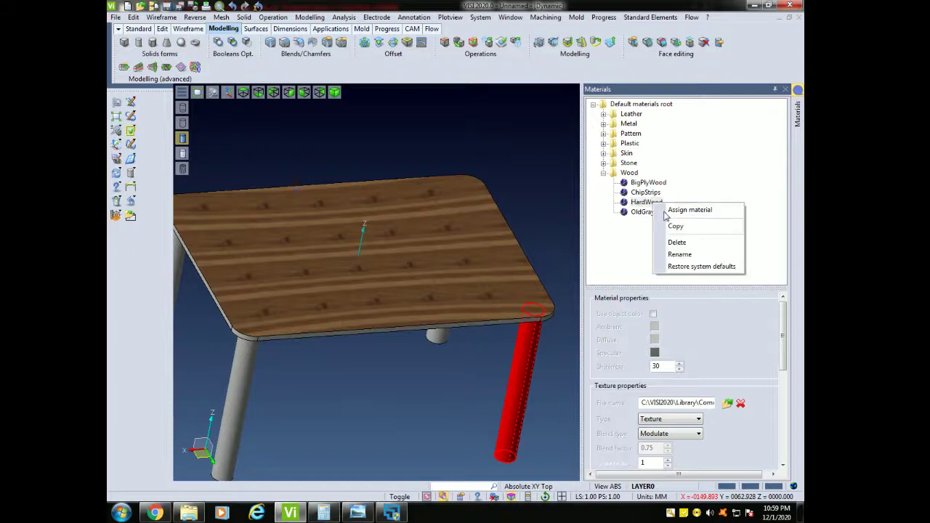
scroll(522, 302, "down", 2)
mouse_move(455, 352)
middle_mouse_down()
mouse_move(457, 319)
mouse_move(450, 334)
middle_mouse_up()
left_click(508, 305)
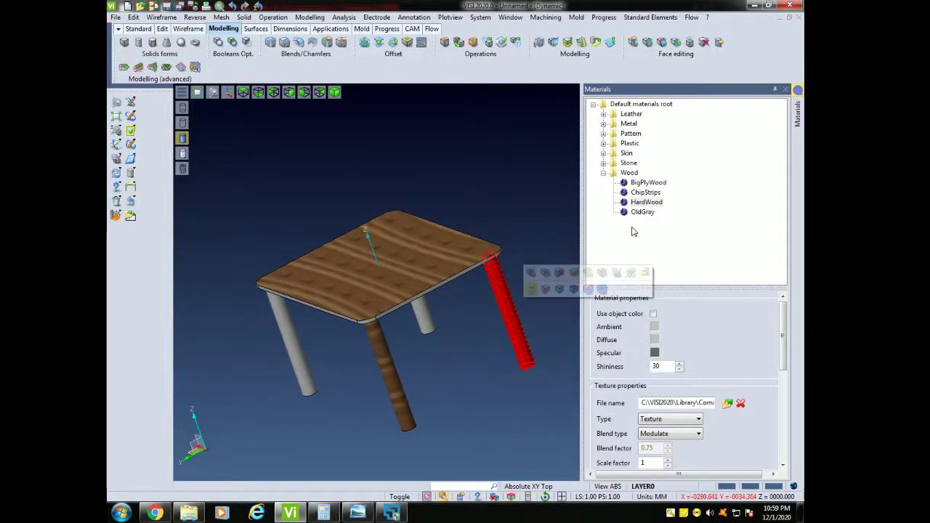
right_click(646, 202)
left_click(665, 211)
- Assign the HardWood material to the two remaining untextured legs
middle_click_drag(432, 343, 369, 339)
left_click(334, 342)
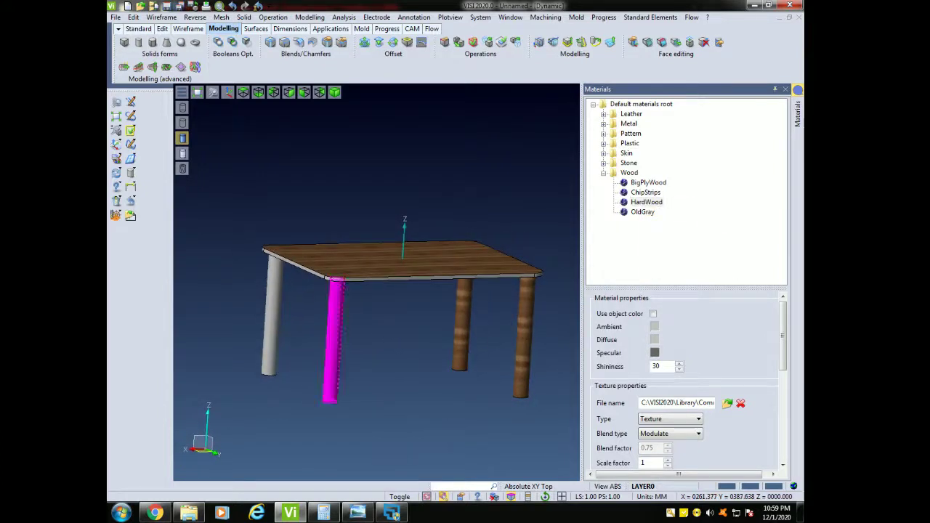
right_click(644, 203)
left_click(690, 210)
middle_click_drag(392, 361, 486, 382)
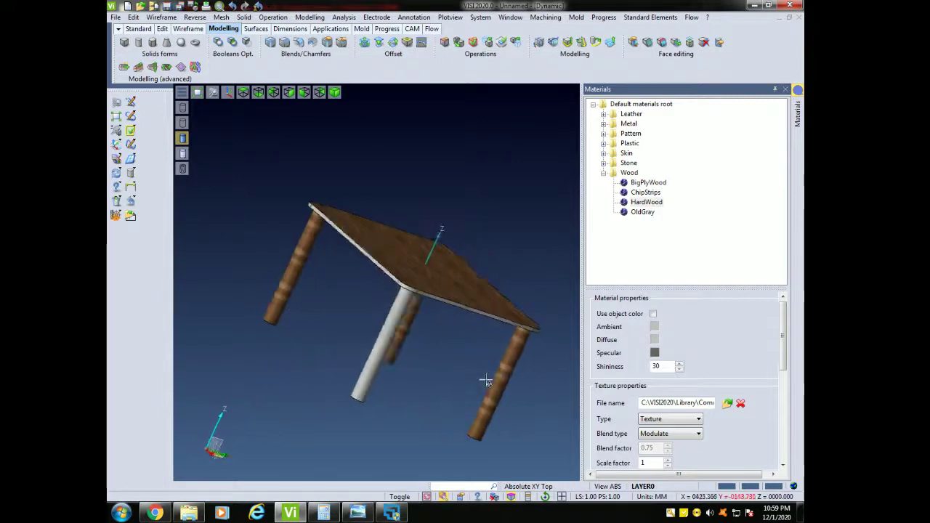
left_click(402, 340)
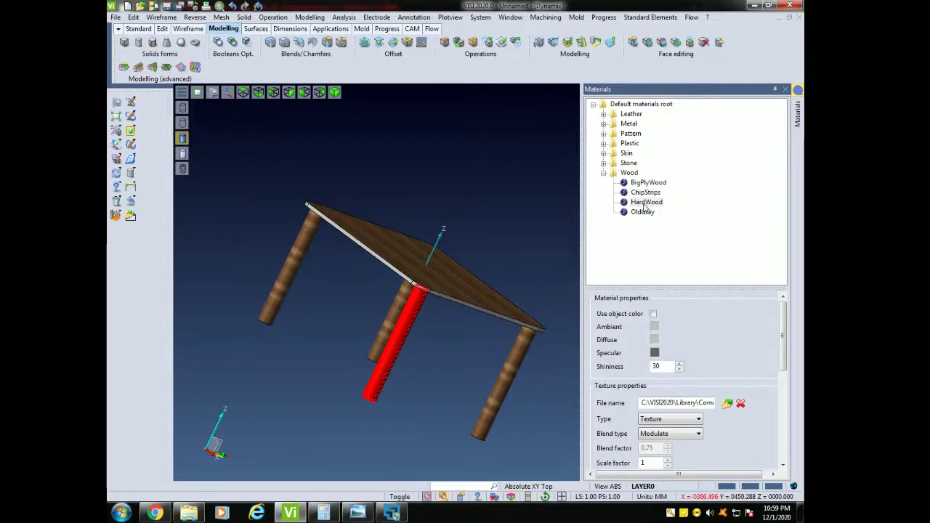
right_click(644, 206)
left_click(686, 209)
- Assign the HardWood material to the tabletop's underside and to one of its narrow side faces
middle_click_drag(539, 257, 540, 165)
left_click(373, 260)
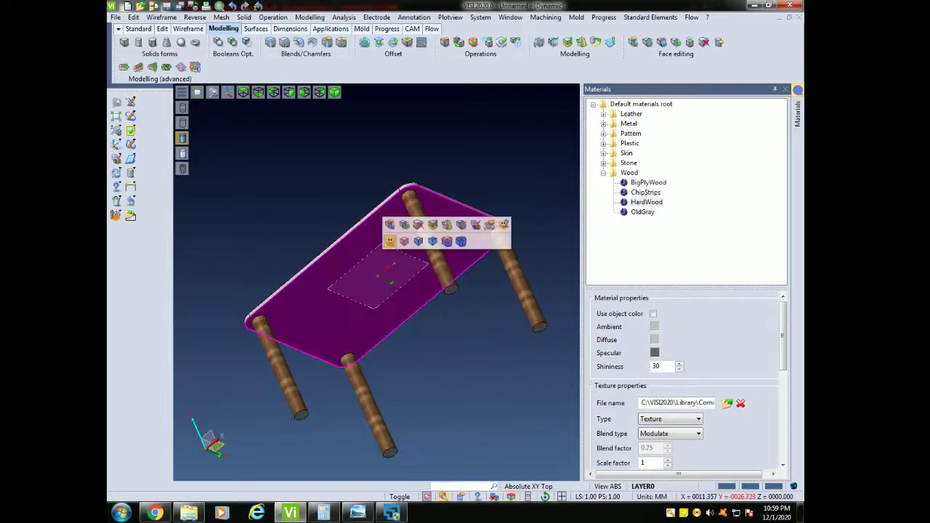
right_click(646, 202)
left_click(686, 205)
middle_click_drag(444, 258, 462, 268)
scroll(461, 264, "up", 3)
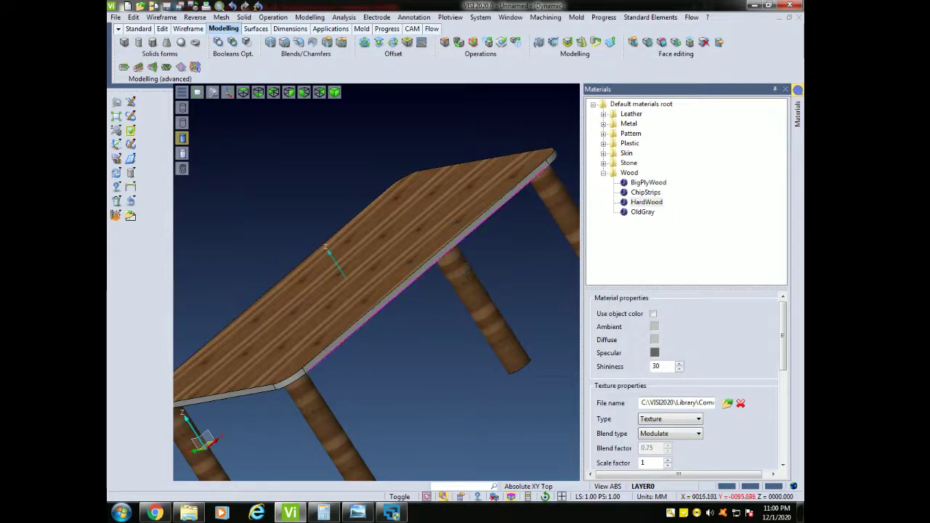
scroll(434, 262, "up", 3)
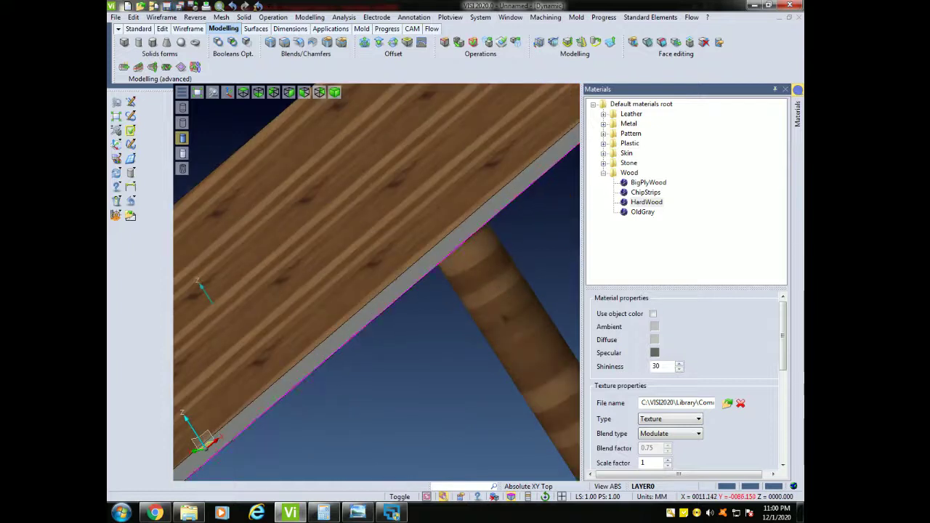
left_click(437, 253)
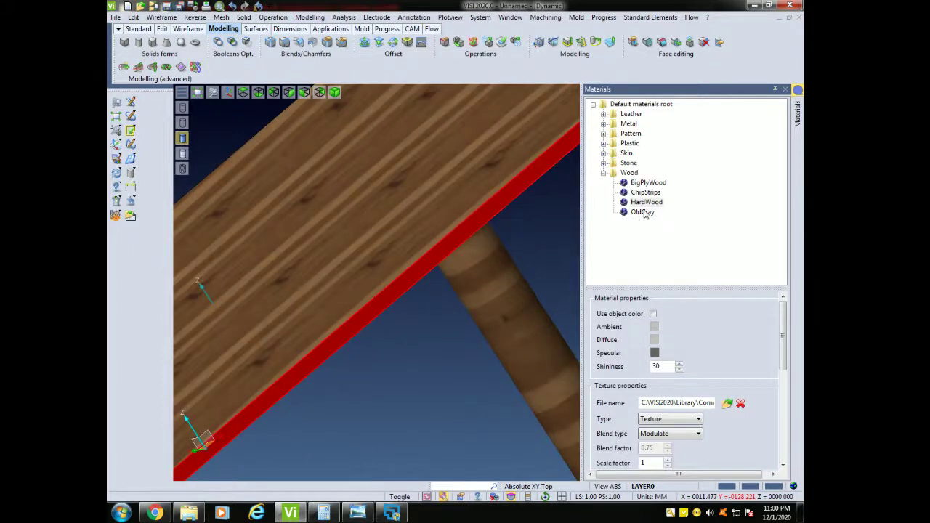
right_click(646, 202)
left_click(687, 209)
- Assign the HardWood material to the entire tabletop body, covering all of its remaining edge faces
scroll(529, 290, "down", 3)
middle_click_drag(518, 296, 462, 297)
left_click(461, 296)
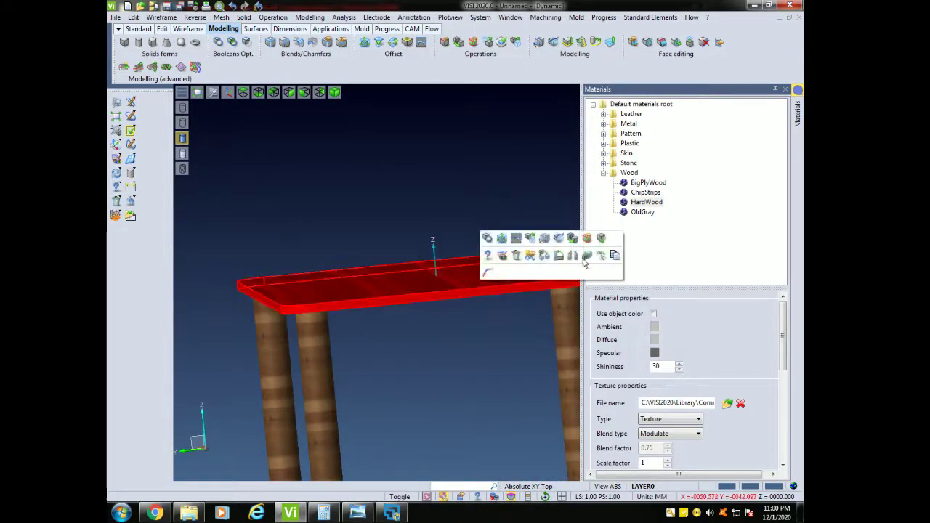
right_click(646, 202)
left_click(676, 208)
- Enlarge the model area beside the material library and examine the hardwood table from several angles
scroll(502, 308, "down", 3)
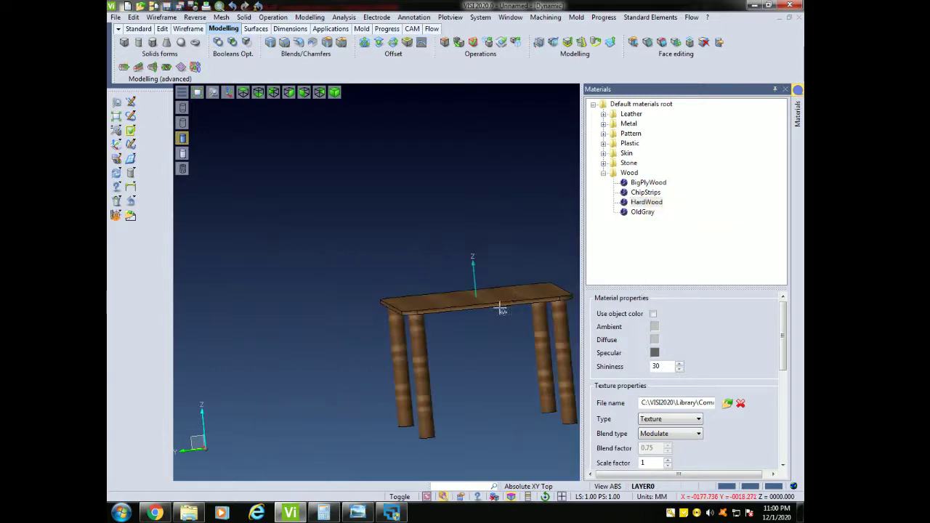
middle_click_drag(501, 309, 381, 321)
left_click(117, 117)
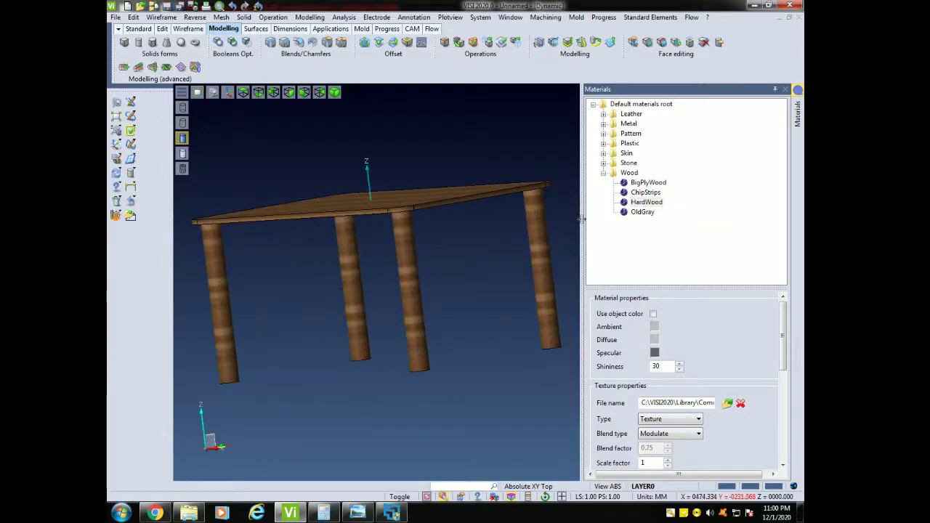
left_click_drag(582, 218, 668, 222)
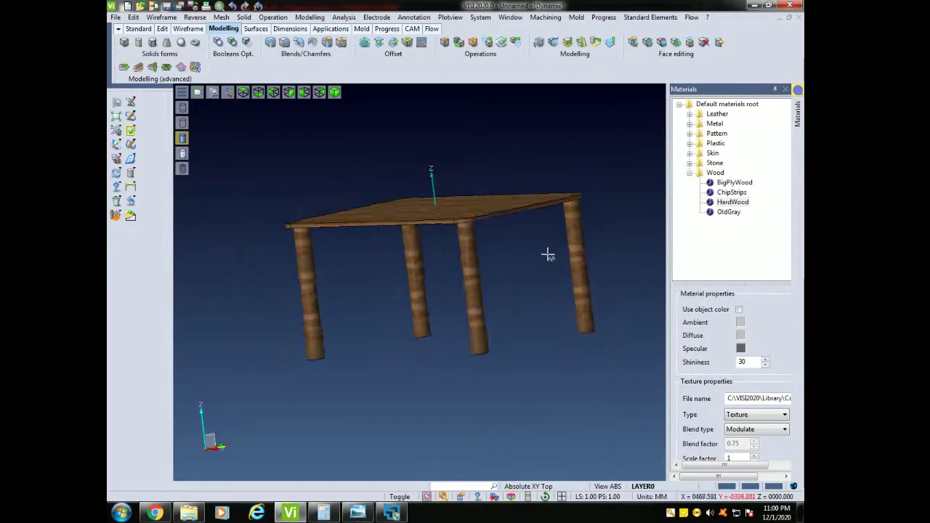
middle_click_drag(547, 254, 423, 343)
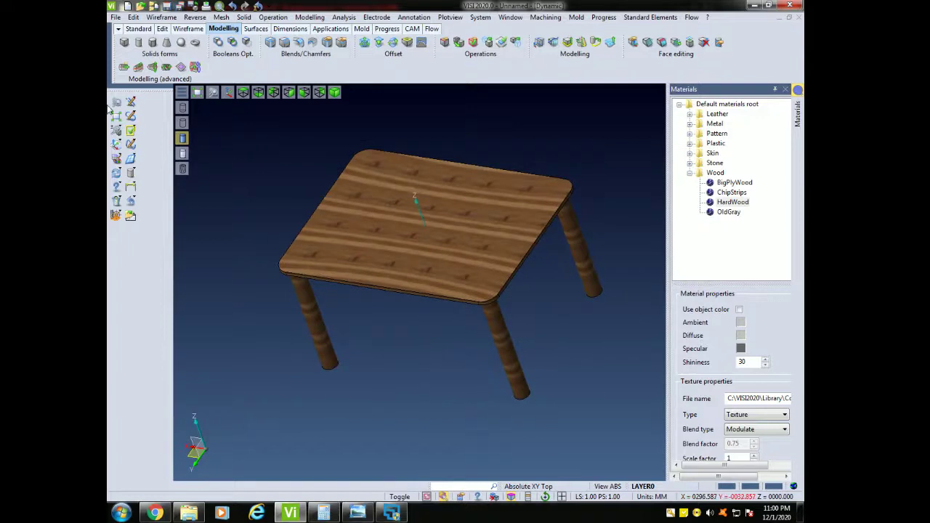
left_click(116, 117)
scroll(312, 255, "down", 2)
middle_click_drag(356, 273, 389, 254)
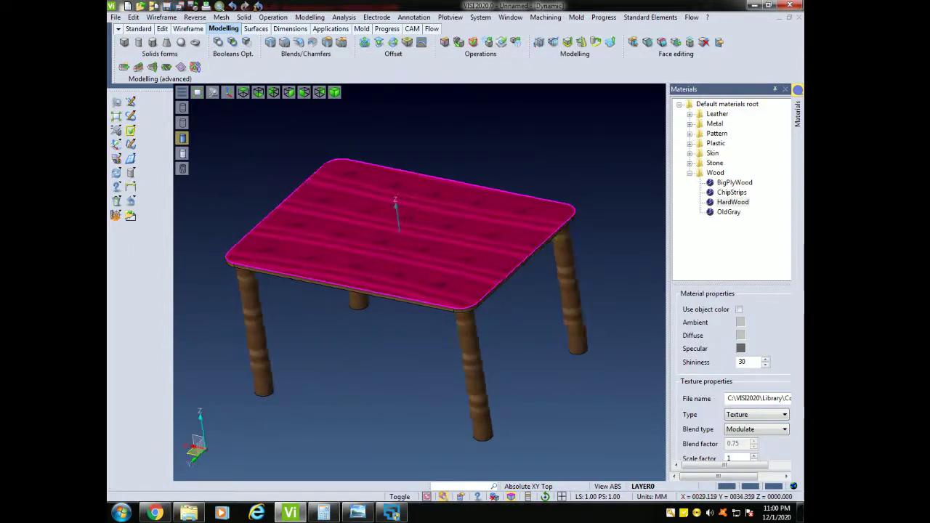
middle_click_drag(322, 377, 393, 336, "shift")
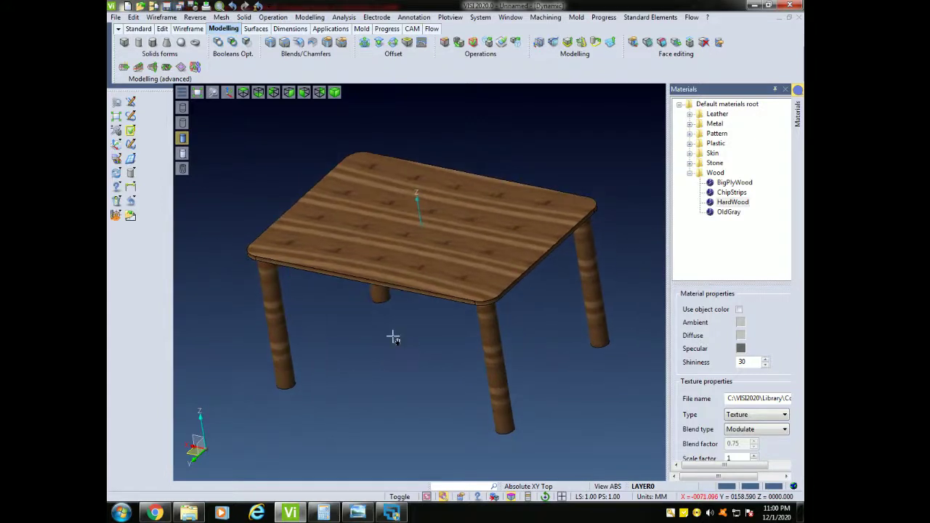
- Assign the OldGray wood material to the tabletop's upper face
right_click(736, 212)
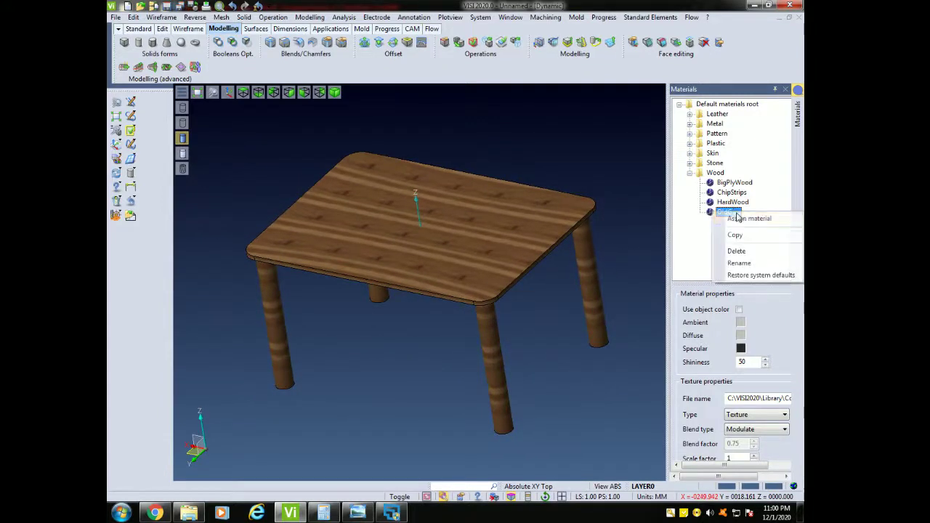
left_click(743, 220)
left_click(513, 229)
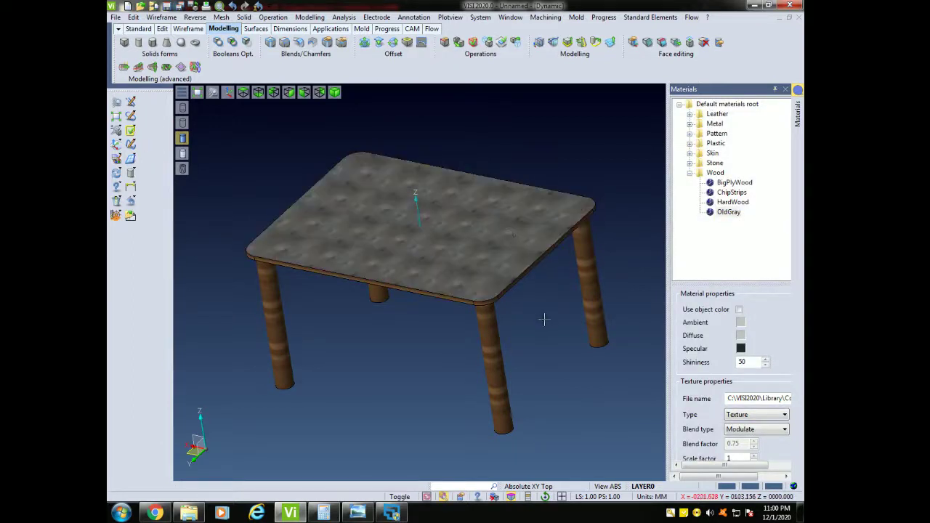
- Assign the OldGray wood material to the narrow side face along the tabletop's long front edge
middle_click_drag(574, 349, 527, 305)
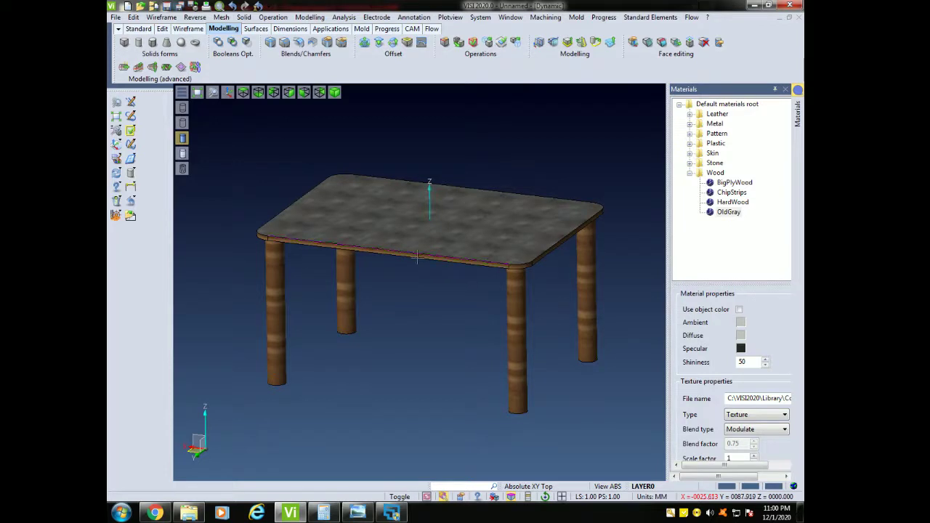
scroll(417, 256, "up", 5)
left_click(405, 238)
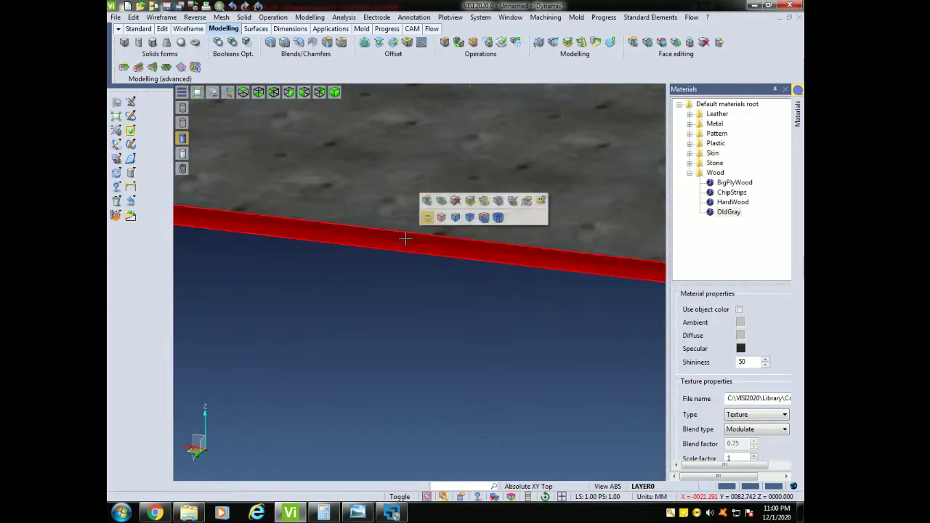
scroll(408, 243, "down", 5)
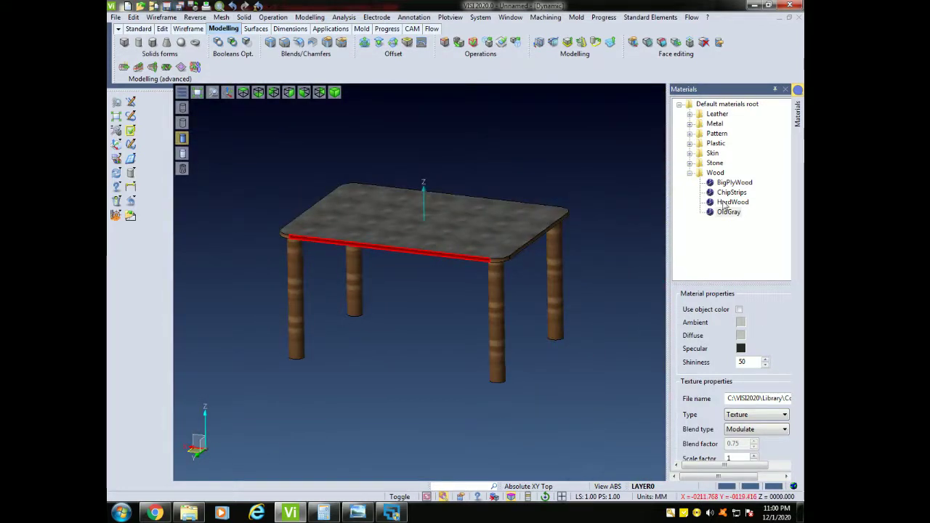
right_click(730, 214)
left_click(738, 219)
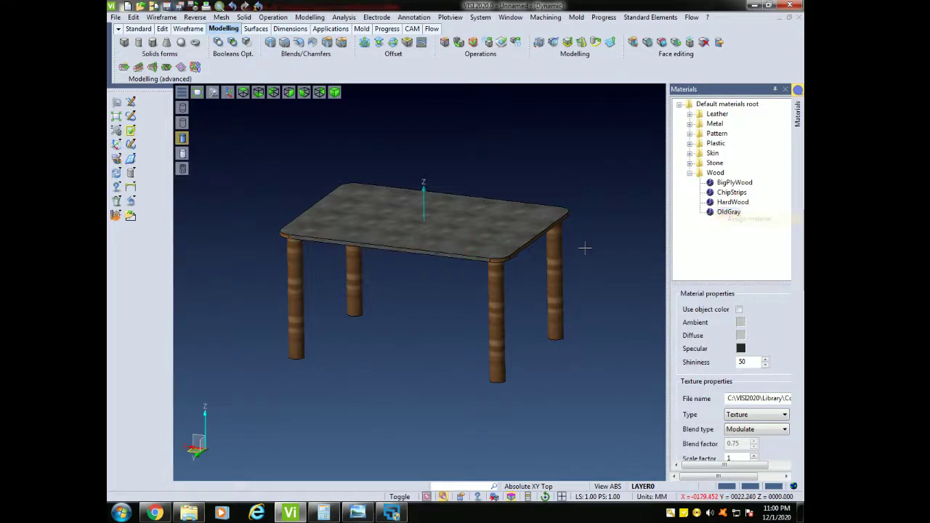
middle_click_drag(584, 248, 441, 284)
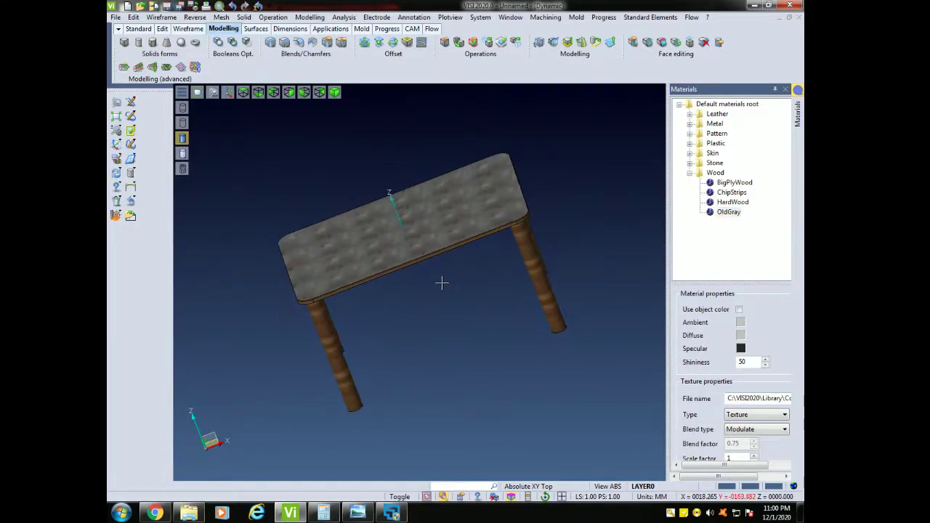
- Try to assign the OldGray wood material to the whole tabletop body
scroll(440, 283, "up", 5)
scroll(385, 250, "down", 4)
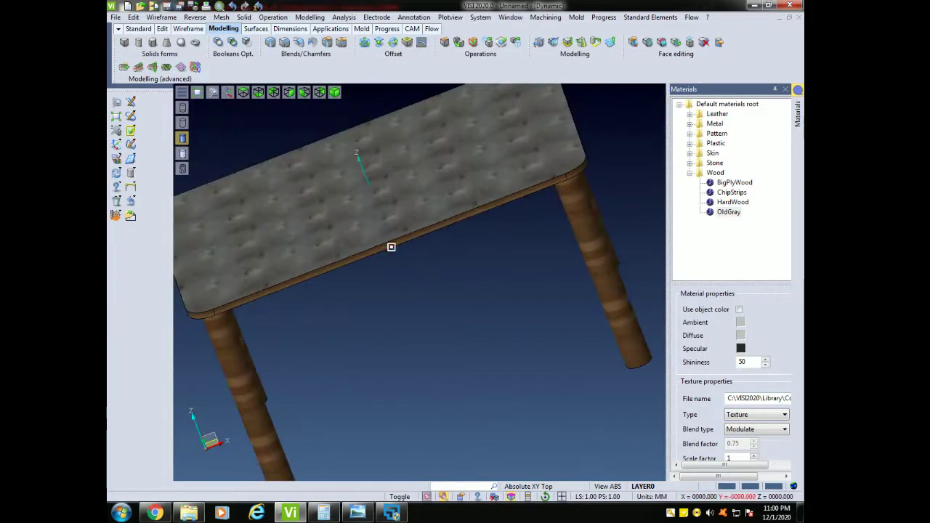
left_click(391, 247)
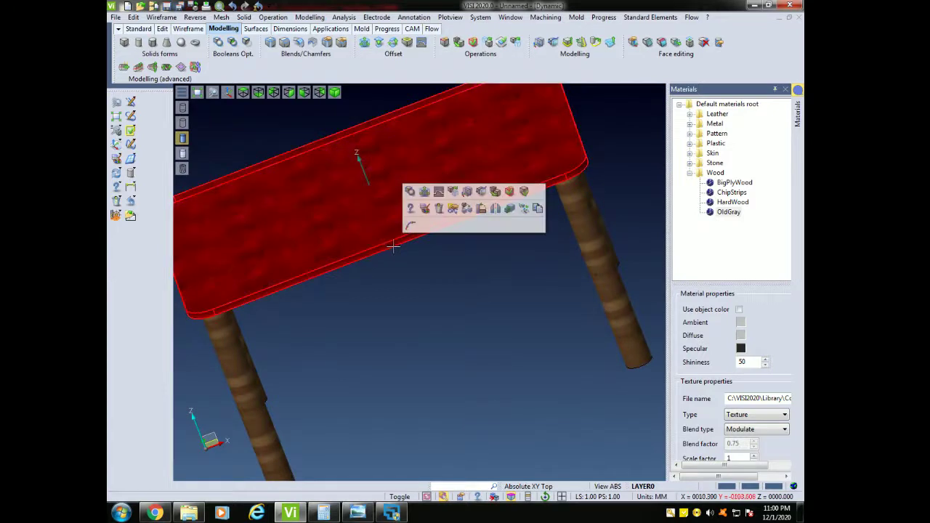
right_click(734, 201)
left_click(691, 231)
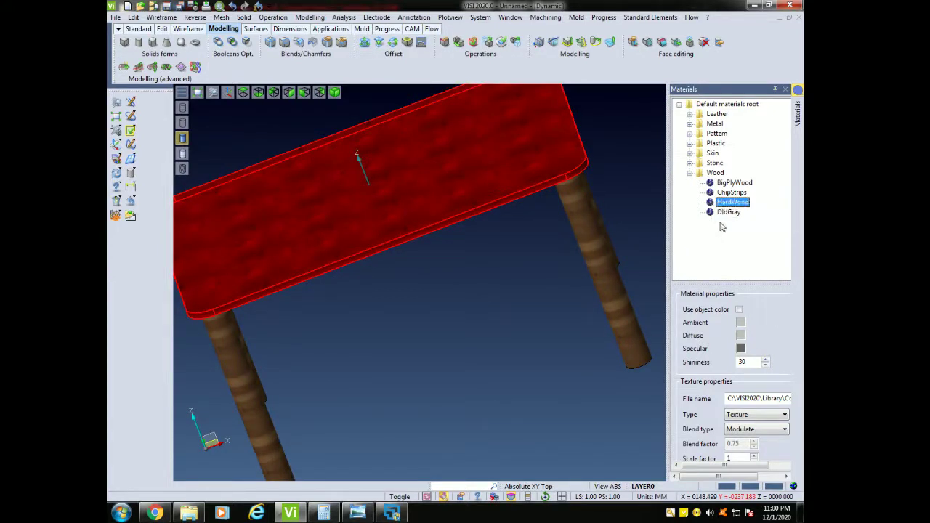
right_click(730, 212)
left_click(744, 221)
scroll(542, 256, "down", 3)
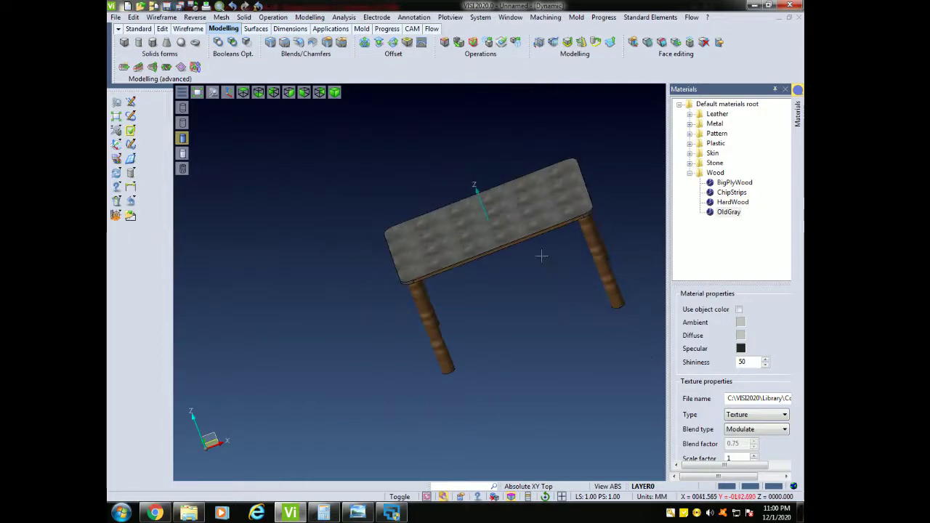
- Assign OldGray to the narrow side face along the tabletop's long front edge
scroll(480, 247, "up", 5)
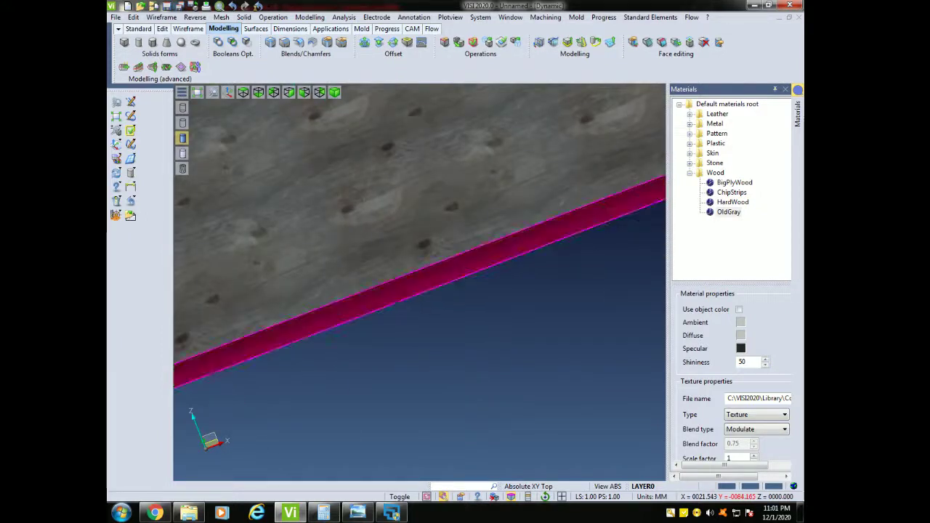
left_click(496, 251)
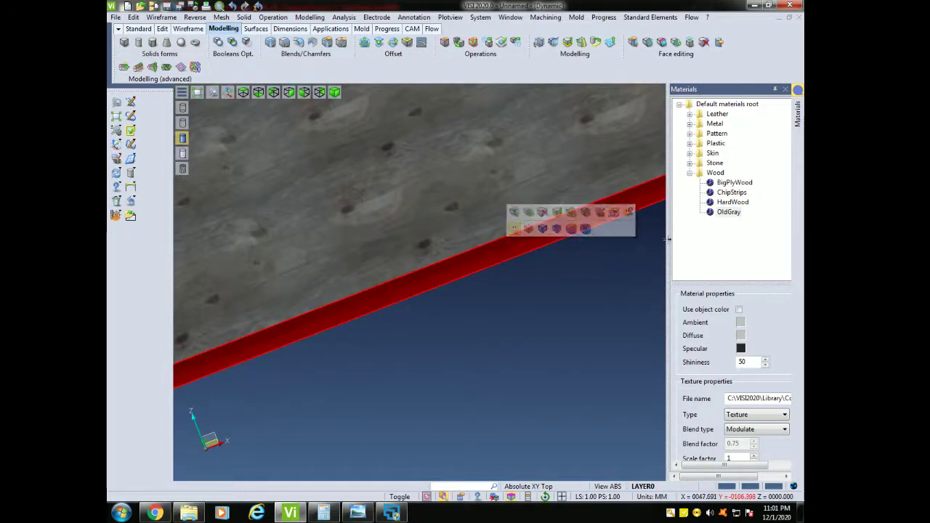
right_click(730, 212)
left_click(744, 223)
scroll(573, 298, "down", 5)
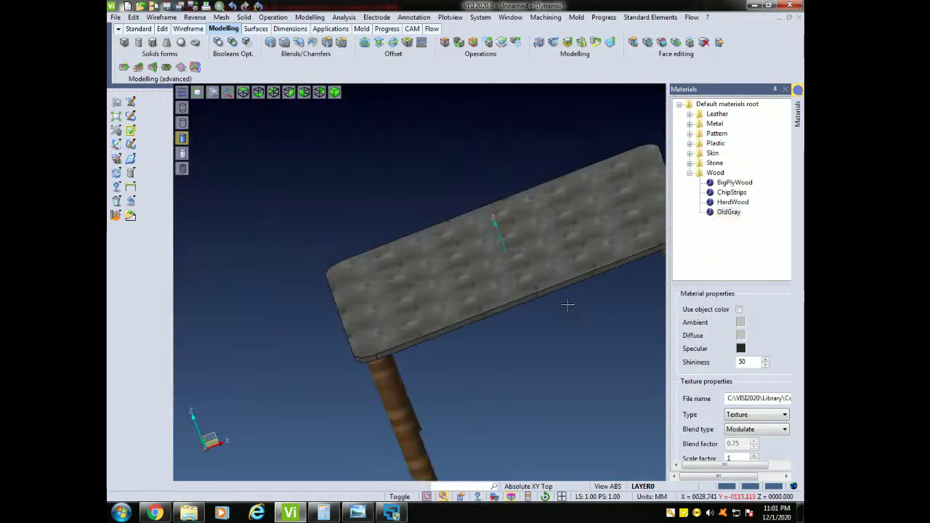
- Assign the OldGray material to the underside face of the tabletop
middle_click_drag(573, 317, 566, 257)
left_click(532, 249)
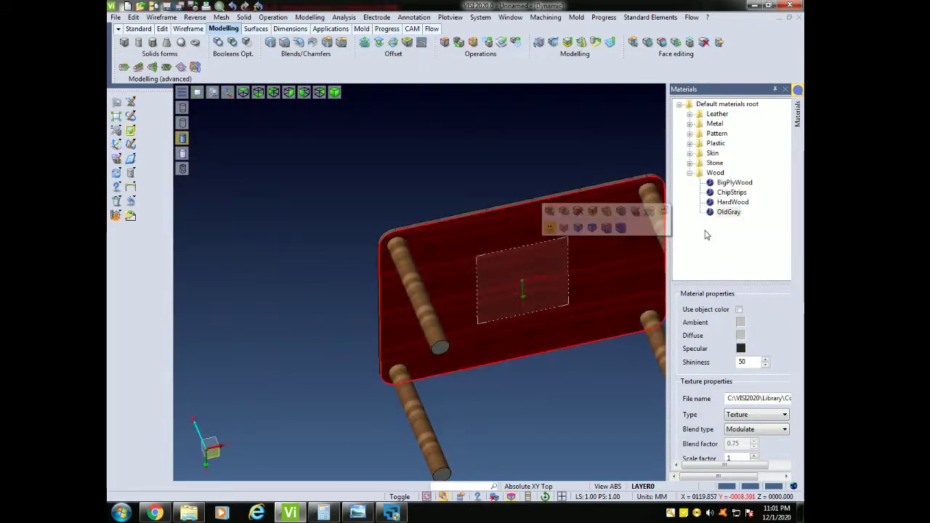
right_click(729, 212)
left_click(734, 224)
middle_click_drag(617, 299, 540, 289)
left_click(119, 117)
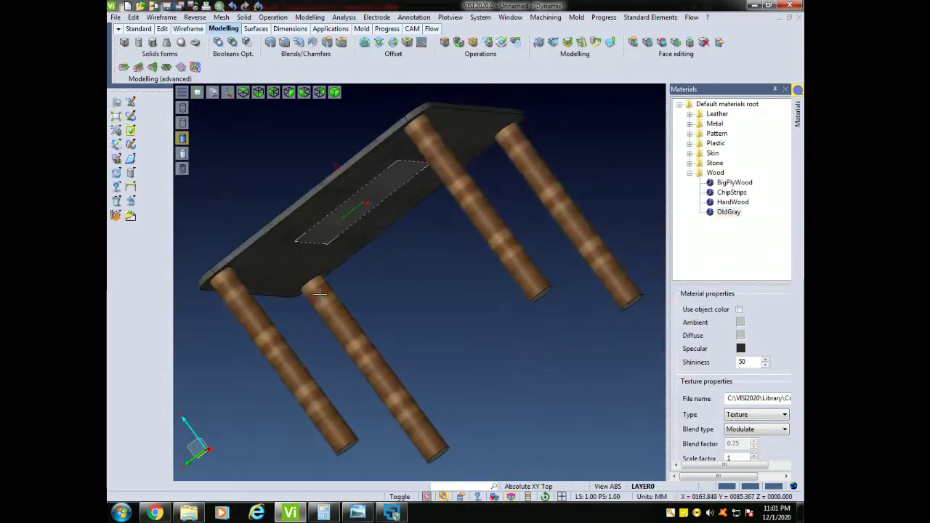
- Assign the OldGray material to the two table legs along one long side of the tabletop
middle_click_drag(356, 305, 436, 268)
scroll(436, 269, "down", 3)
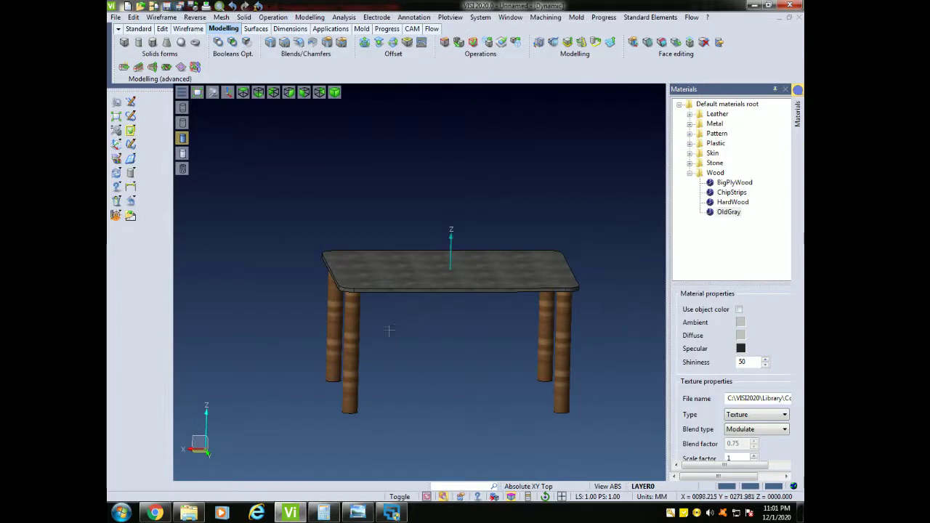
left_click(351, 349)
right_click(728, 211)
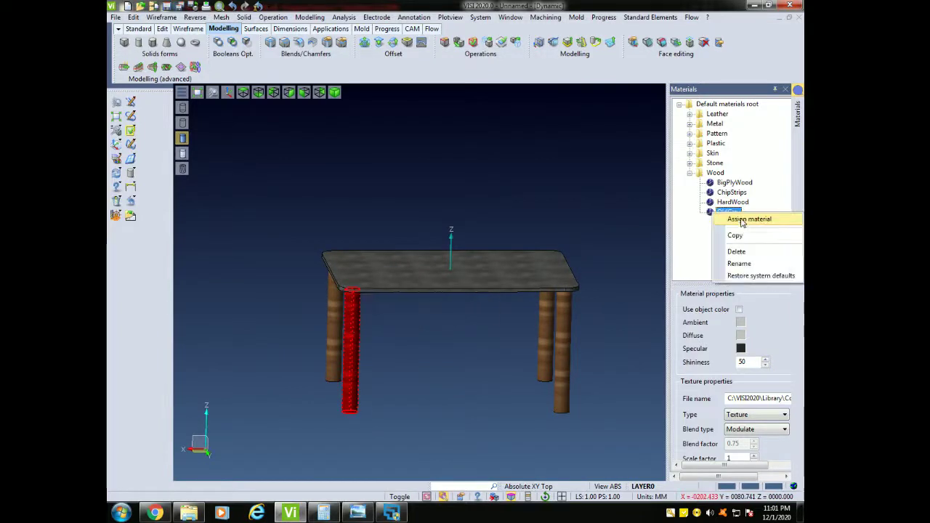
left_click(748, 219)
left_click(560, 349)
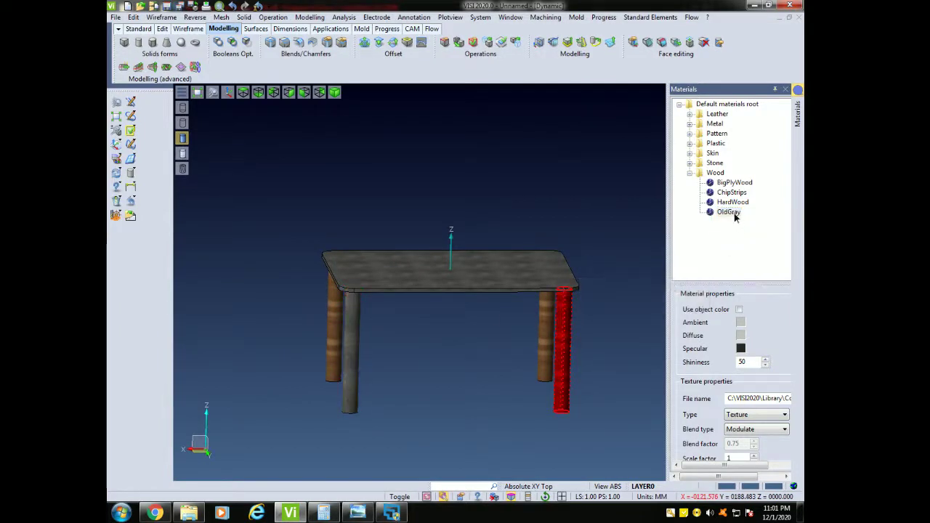
right_click(729, 211)
left_click(748, 218)
- Assign the OldGray material to the two remaining hardwood legs and fit the whole table in view
middle_click_drag(560, 290, 525, 305)
left_click(529, 309)
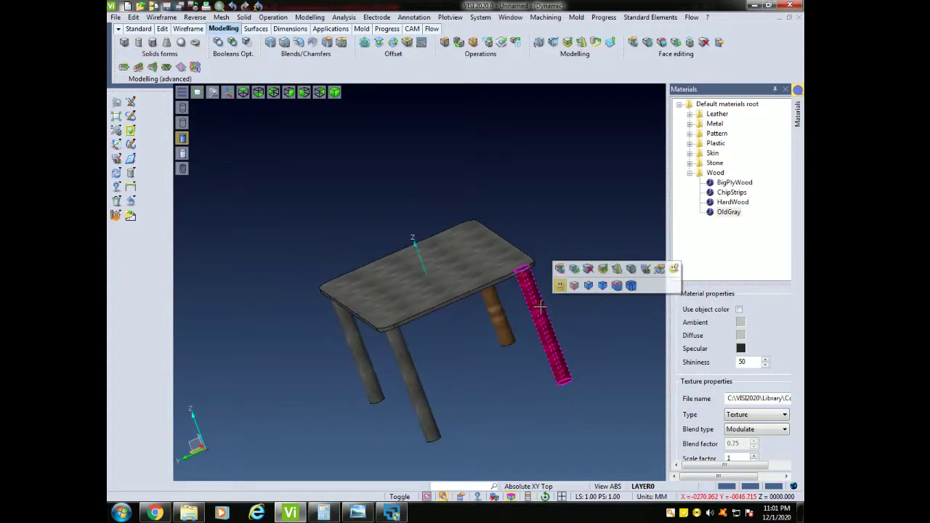
right_click(728, 211)
left_click(748, 219)
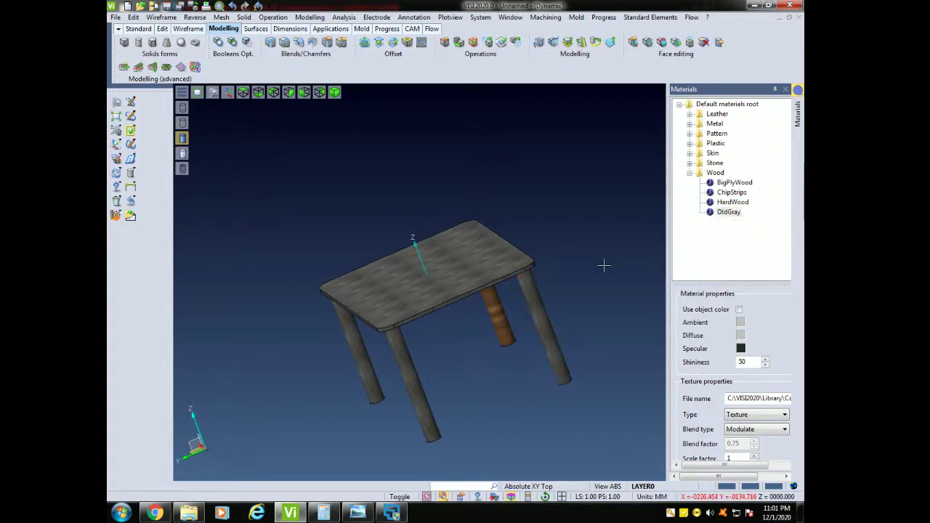
middle_click_drag(602, 264, 551, 258)
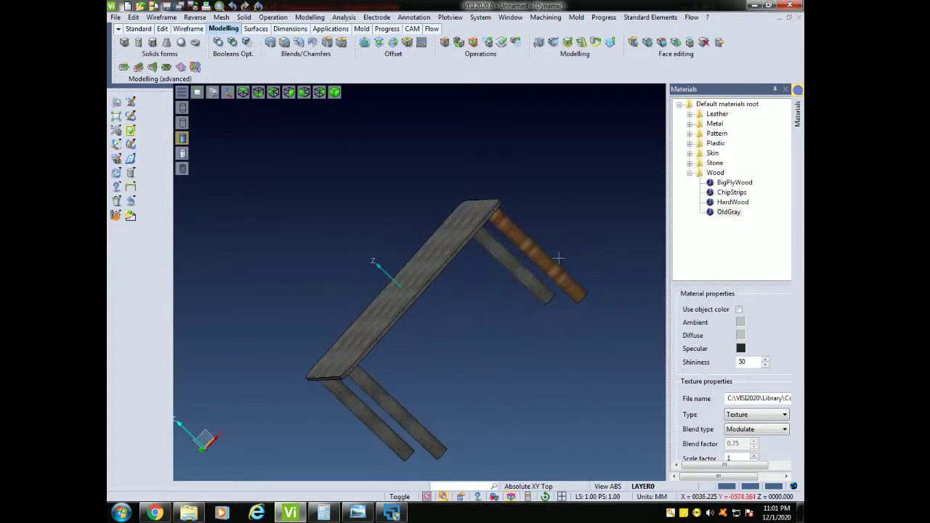
left_click(541, 254)
right_click(728, 211)
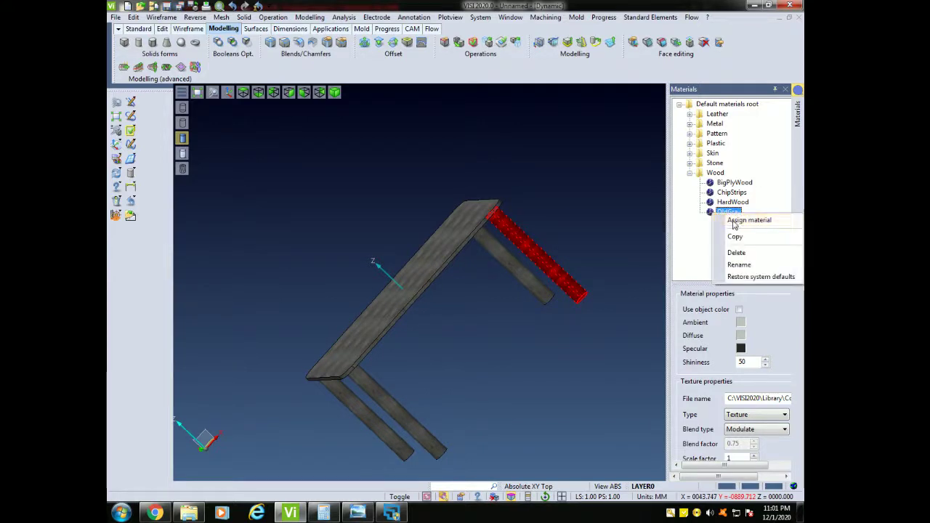
left_click(748, 220)
middle_click_drag(449, 348, 436, 313)
left_click(117, 120)
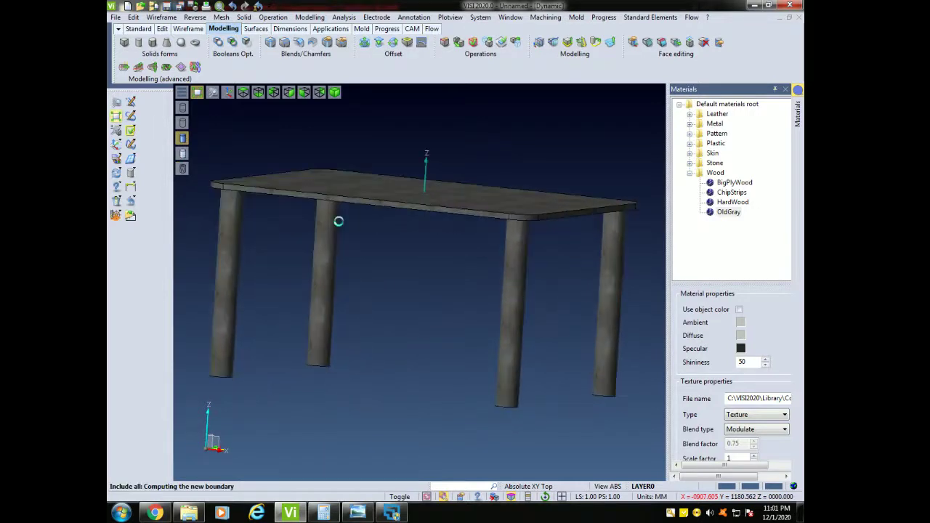
- Assign the OldGray material to the bottom end face of the first table leg
middle_click_drag(371, 229, 493, 253)
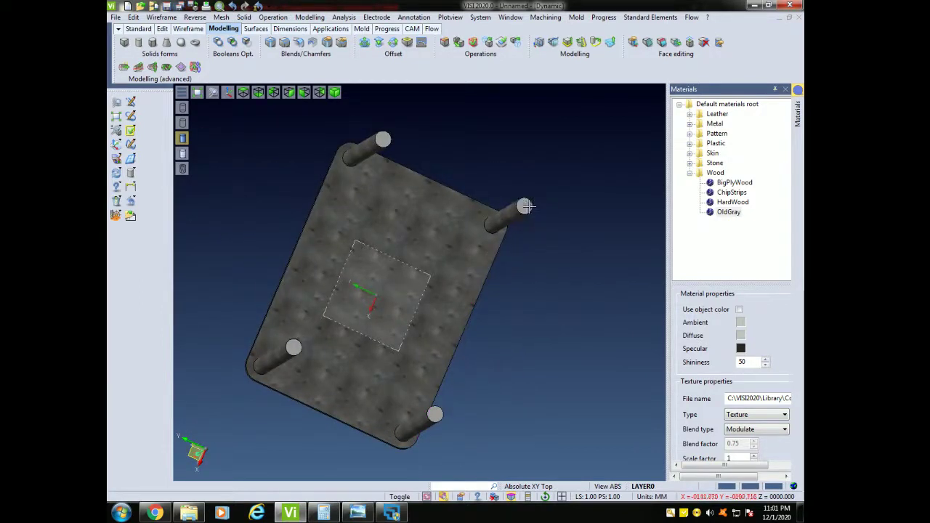
right_click(727, 211)
left_click(738, 219)
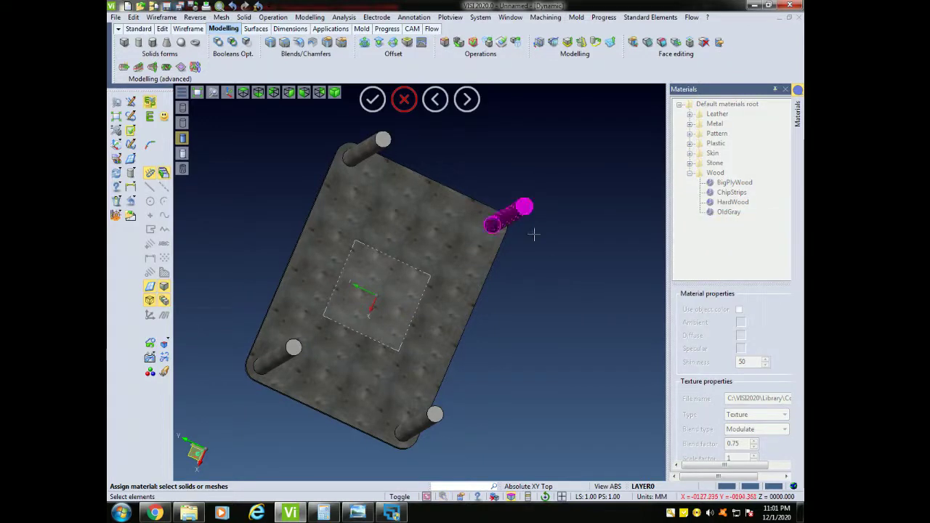
middle_click_drag(533, 234, 552, 326)
scroll(527, 263, "up", 3)
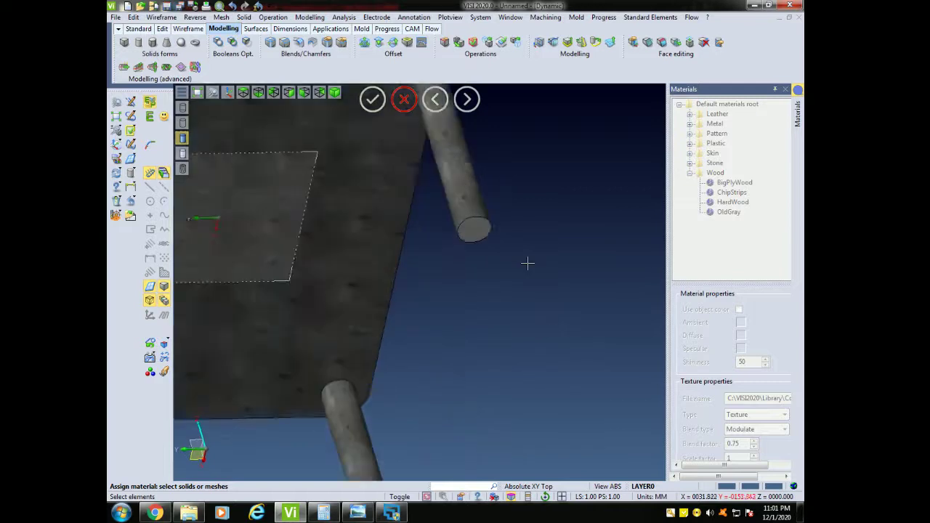
scroll(509, 260, "up", 2)
left_click(438, 207)
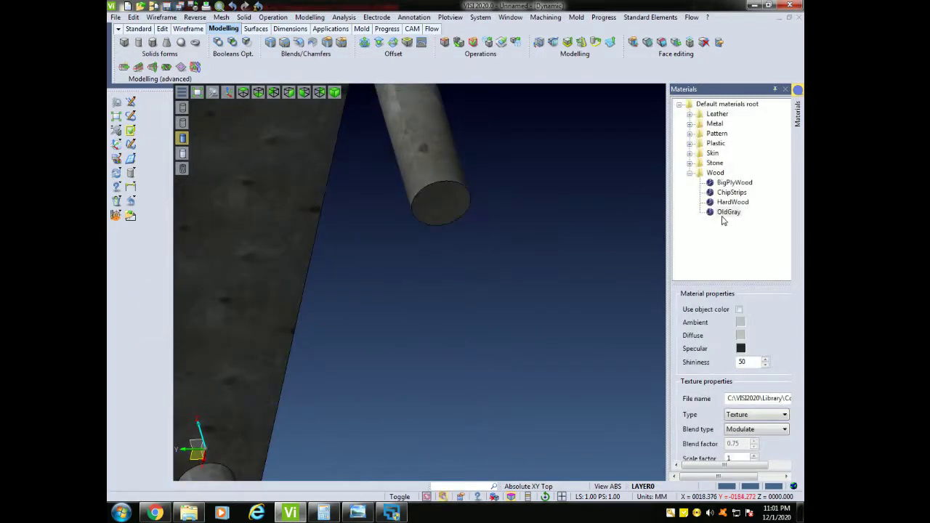
- Assign OldGray to the bottom end face of a second table leg
scroll(309, 306, "down", 5)
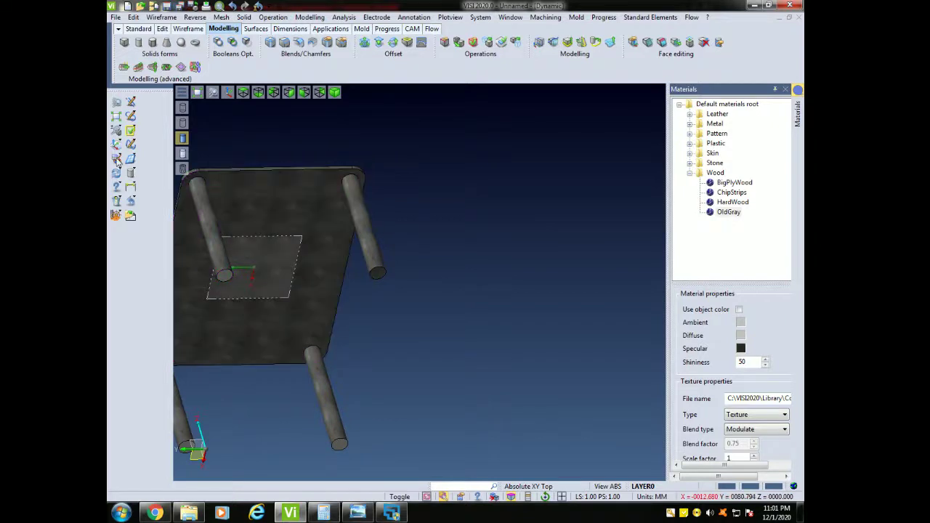
scroll(234, 262, "down", 4)
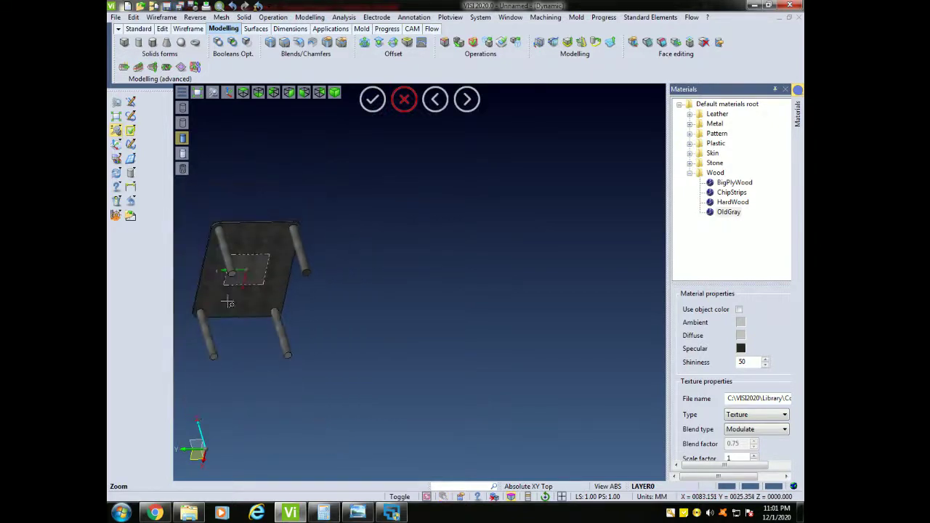
scroll(239, 281, "up", 8)
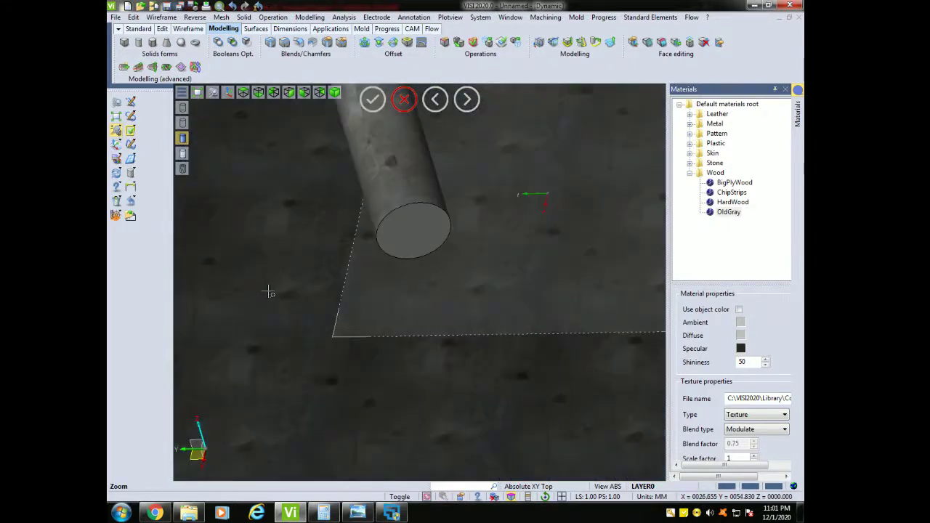
left_click(418, 228)
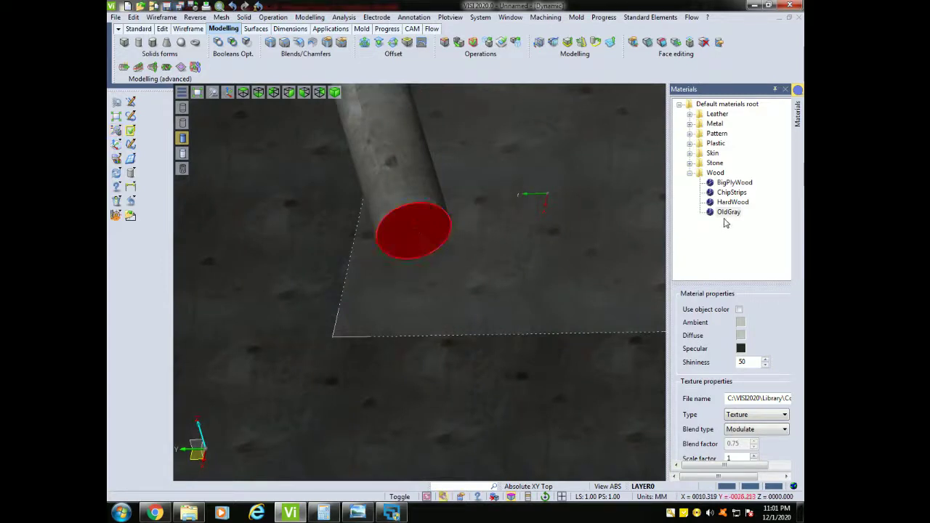
right_click(728, 212)
left_click(744, 218)
scroll(566, 308, "down", 4)
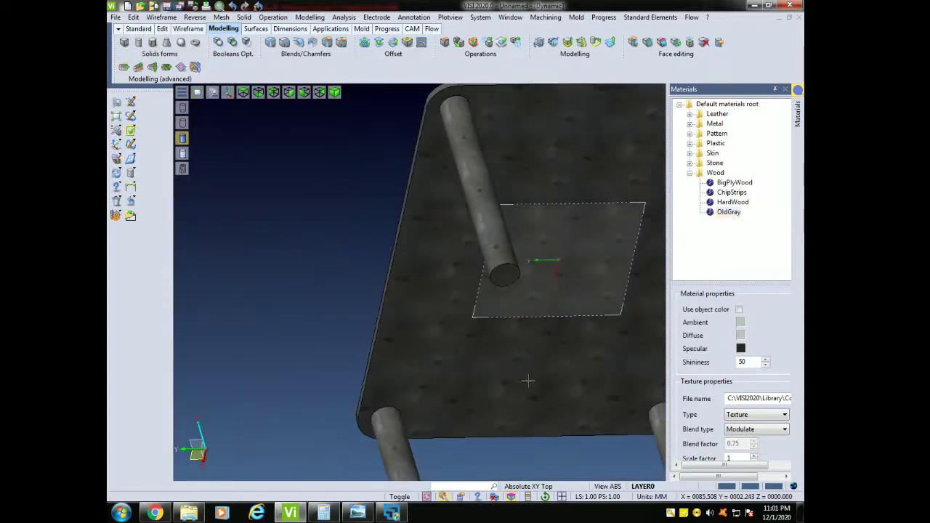
- Assign OldGray to the bottom end face of a third table leg
middle_click_drag(528, 381, 505, 213)
middle_click_drag(438, 398, 462, 253)
scroll(463, 259, "up", 4)
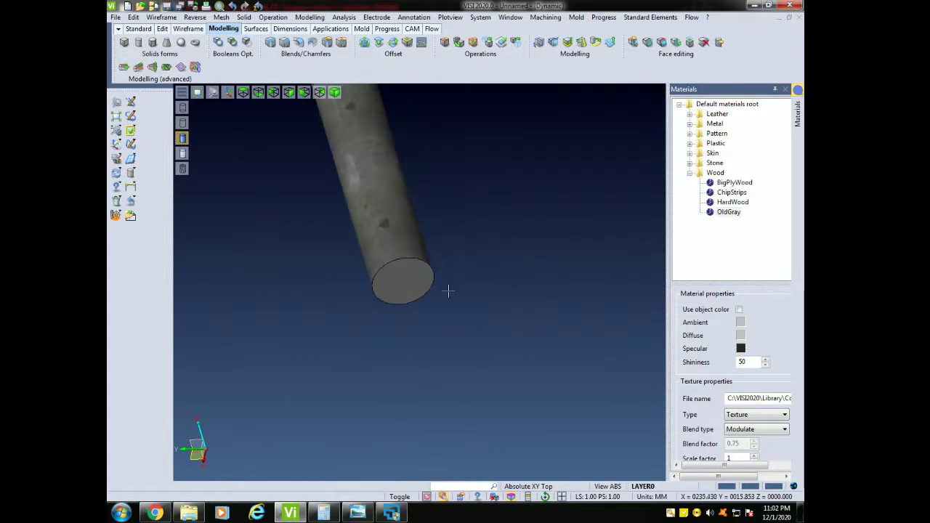
left_click(408, 280)
right_click(728, 212)
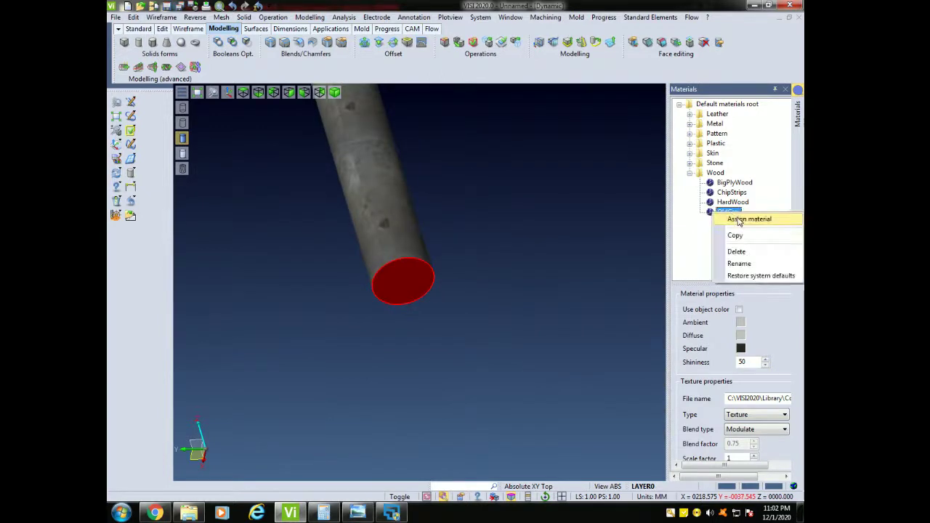
left_click(745, 218)
scroll(598, 314, "down", 3)
- Assign OldGray to the bottom end face of the last table leg
middle_click_drag(599, 314, 305, 240)
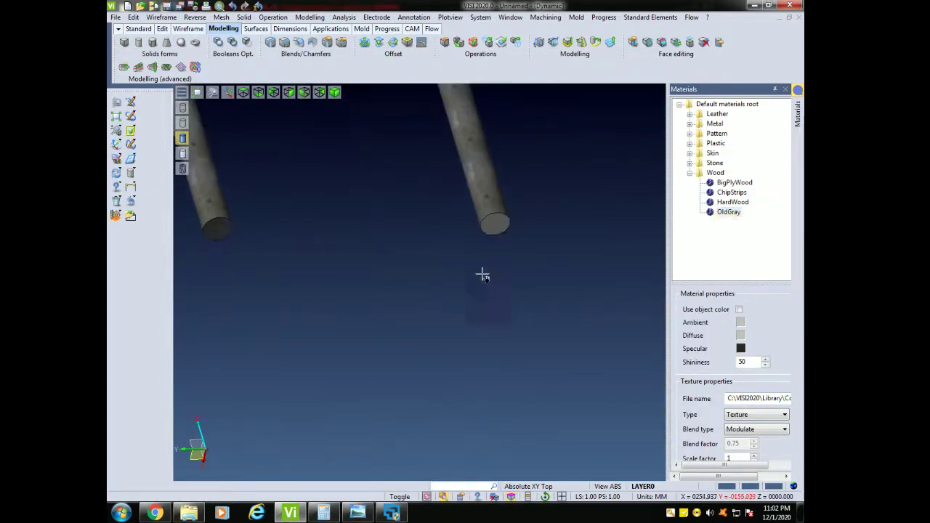
middle_click_drag(481, 274, 396, 297)
scroll(453, 280, "up", 4)
left_click(368, 203)
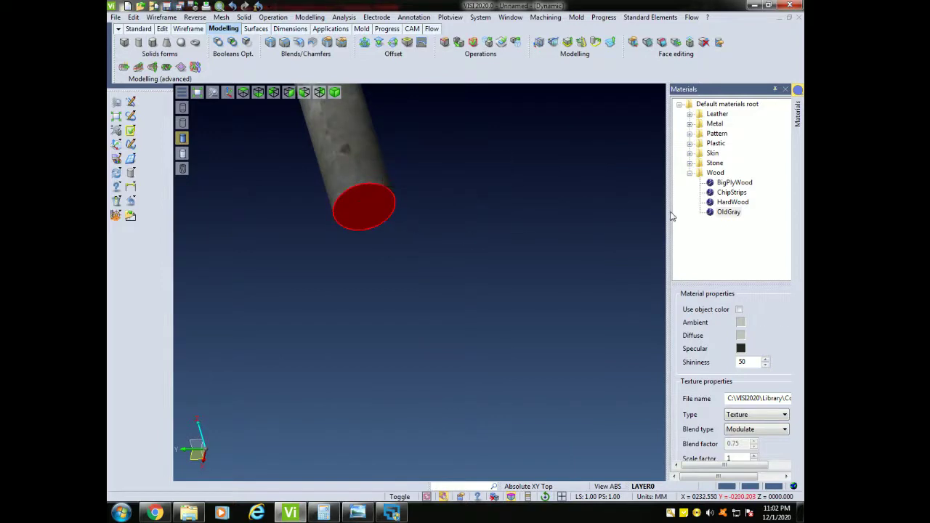
right_click(724, 215)
left_click(744, 219)
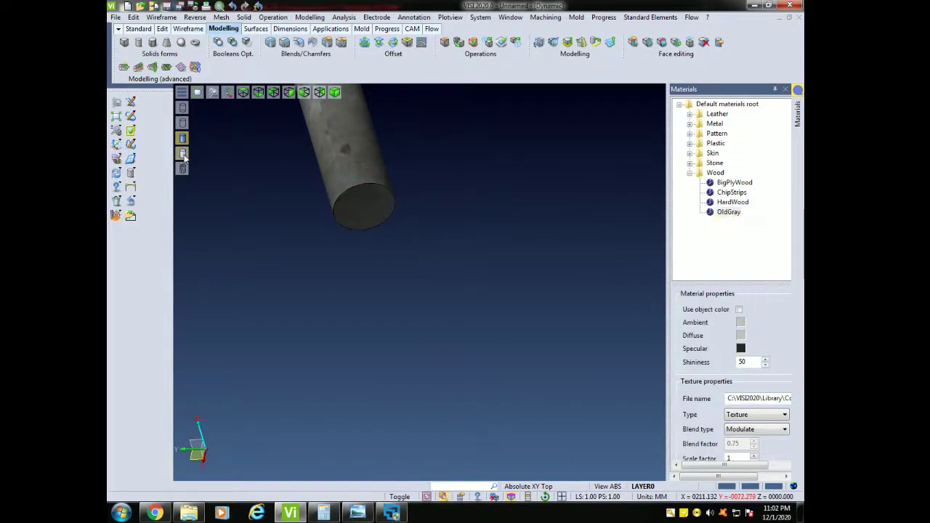
- Assign the ChipStrips wood material to the tabletop's upper face
left_click(117, 131)
left_click_drag(420, 216, 486, 326)
middle_click_drag(519, 330, 517, 276)
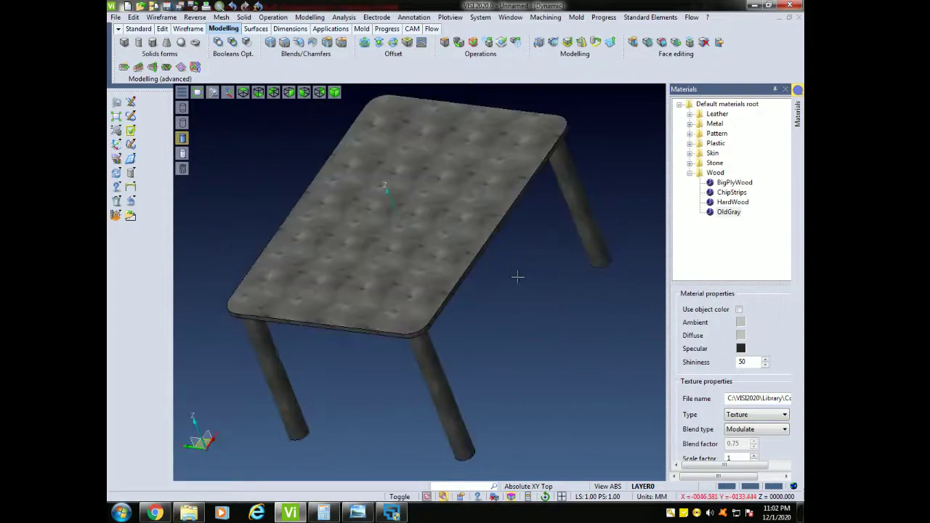
right_click(739, 185)
left_click(748, 192)
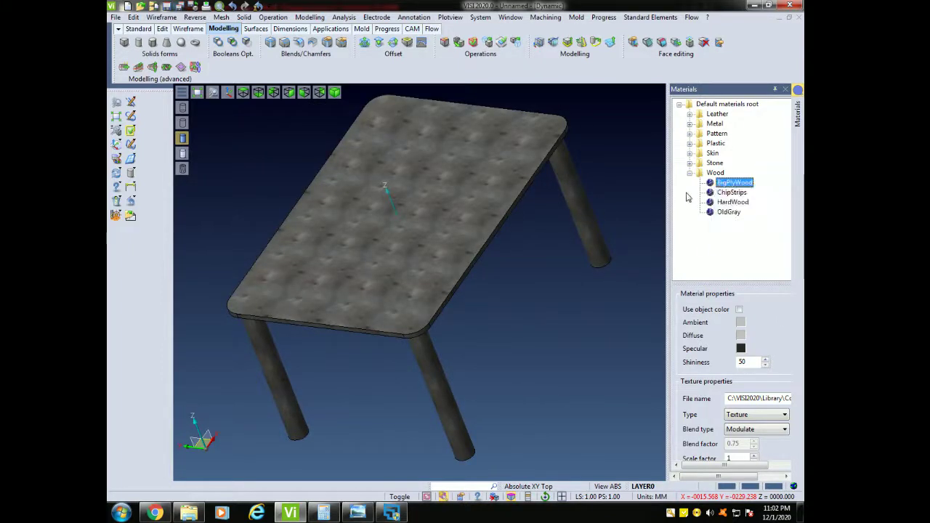
left_click(487, 195)
right_click(730, 193)
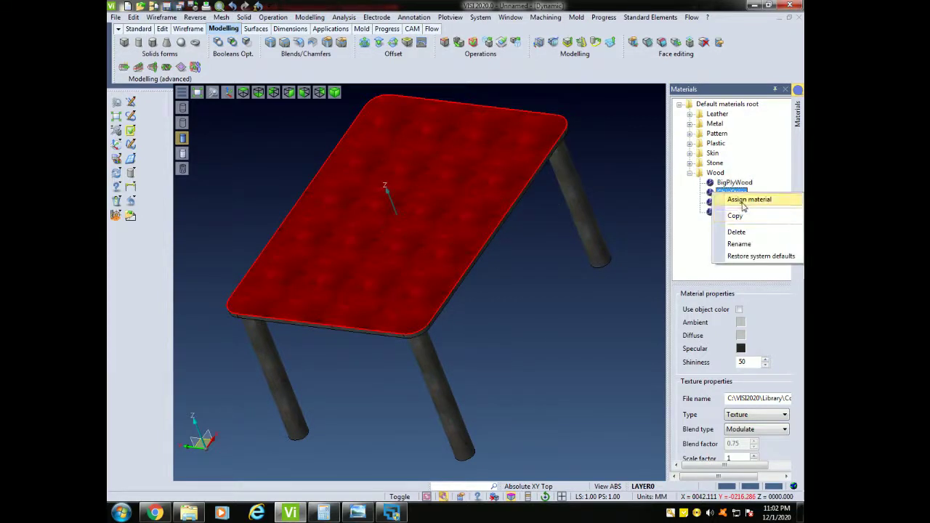
left_click(741, 199)
middle_click_drag(519, 259, 494, 252)
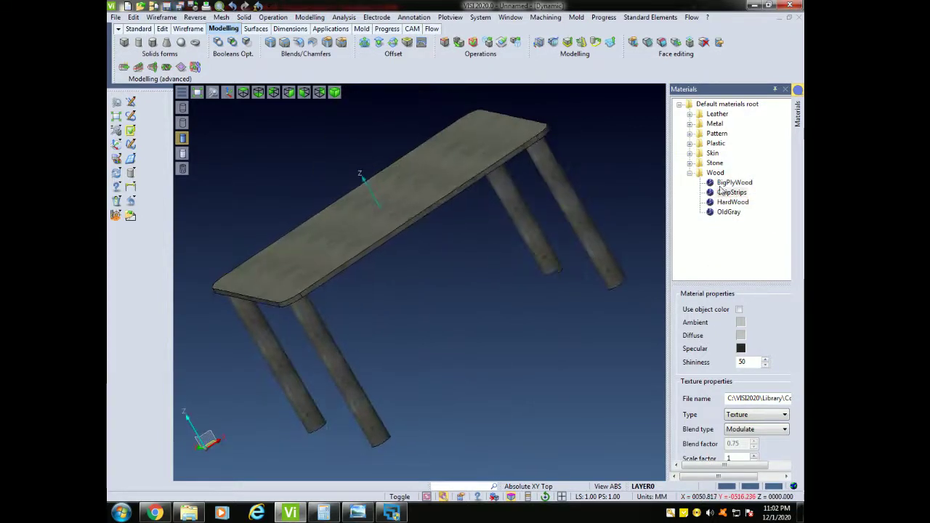
- Assign the BigPlyWood material to the tabletop's upper face
right_click(429, 178)
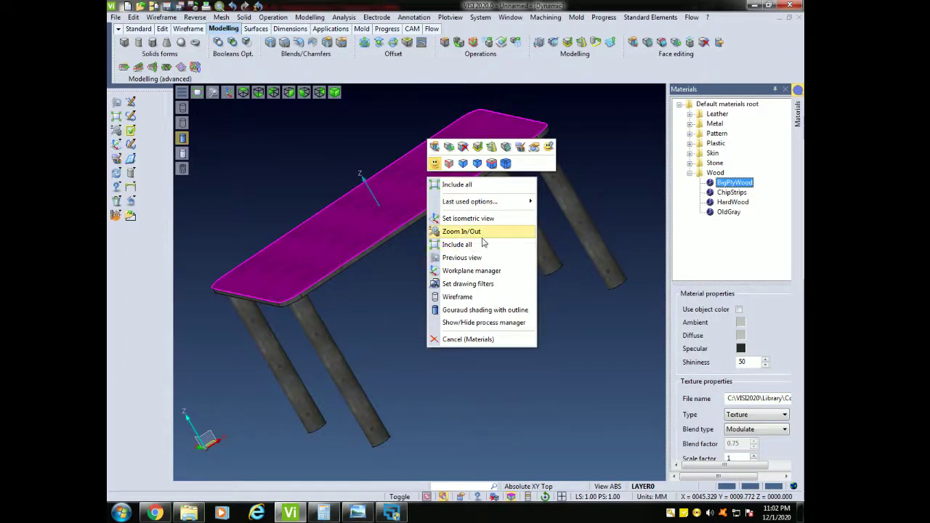
left_click(704, 228)
right_click(732, 192)
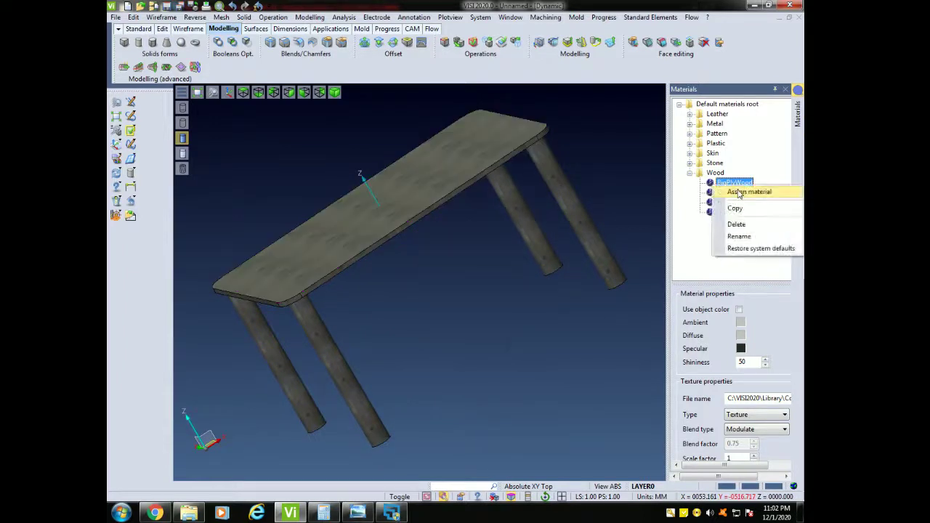
left_click(750, 193)
left_click(431, 185)
- Assign the HardWood material to the tabletop's upper face
middle_click_drag(468, 254, 501, 311)
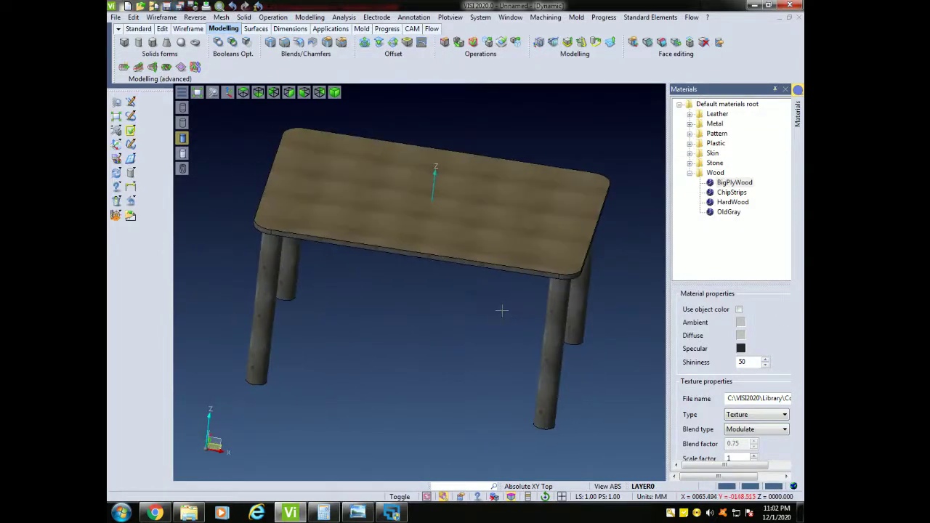
left_click(745, 203)
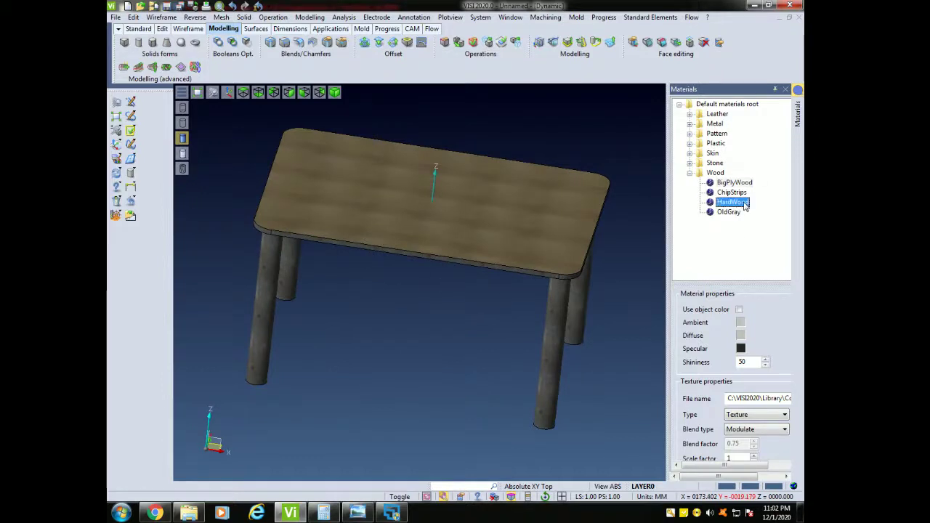
left_click(547, 215)
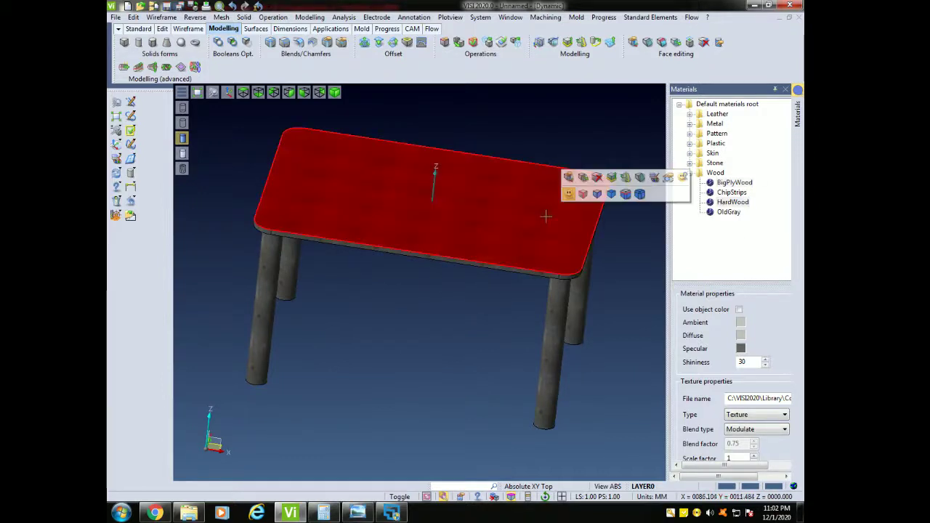
right_click(738, 205)
left_click(745, 211)
- Assign HardWood to the front long side face of the tabletop
middle_click_drag(623, 262, 611, 221)
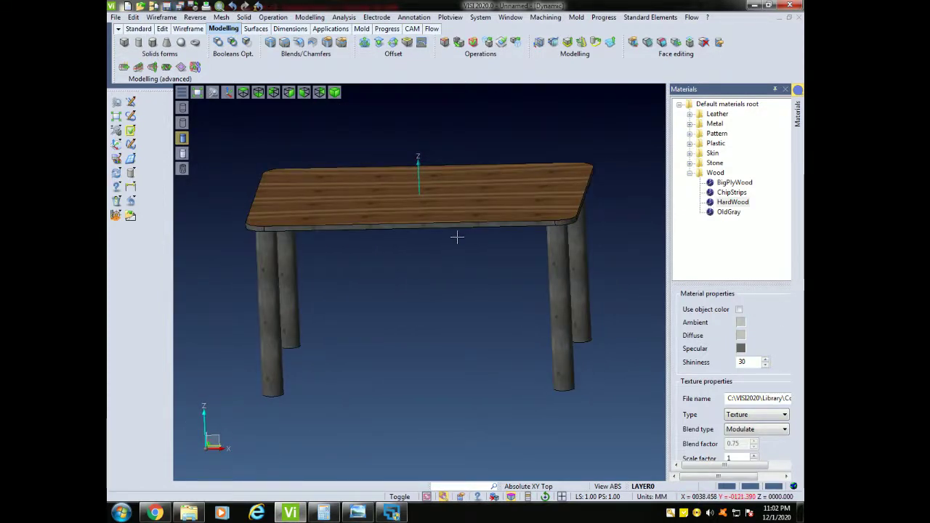
scroll(457, 237, "up", 3)
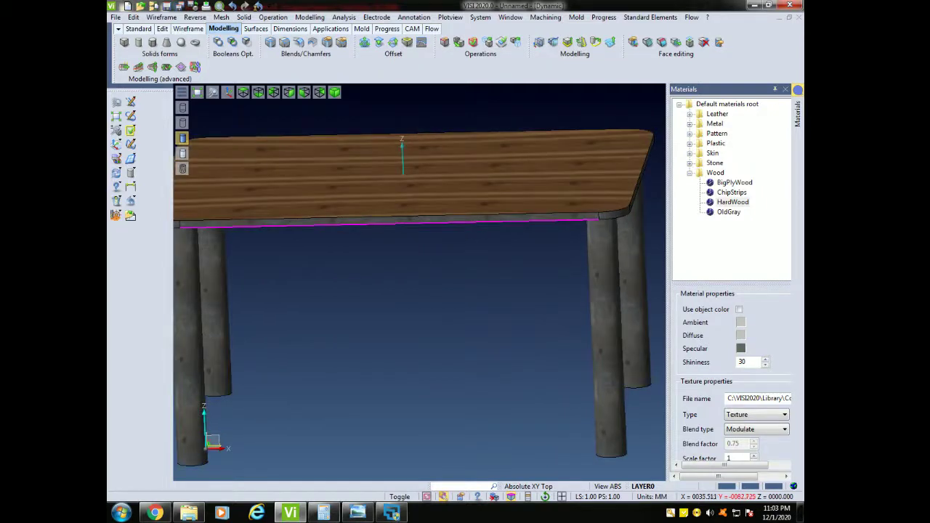
scroll(443, 221, "up", 3)
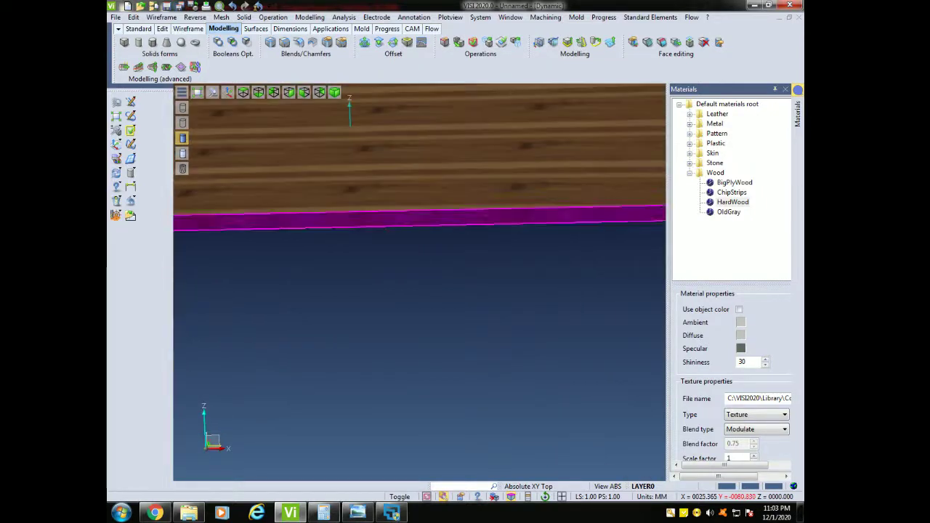
scroll(509, 232, "down", 6)
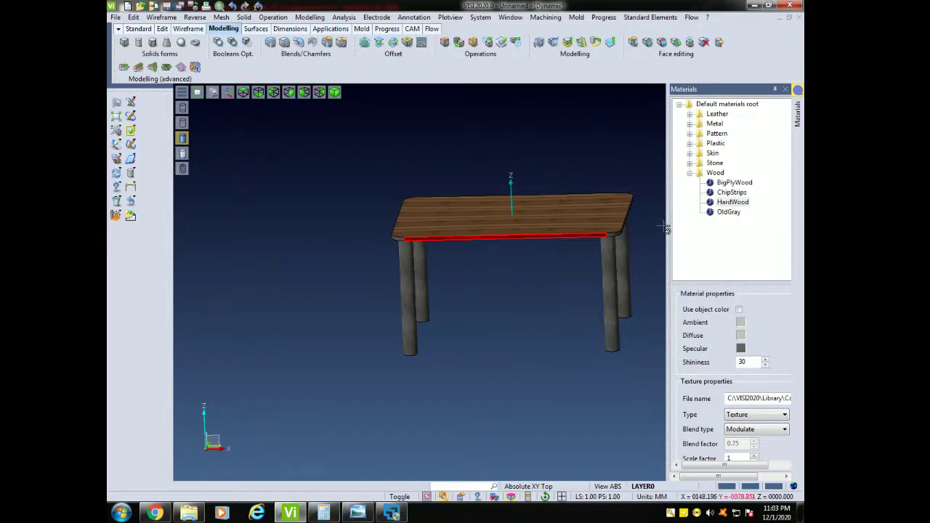
scroll(664, 229, "up", 2)
right_click(737, 203)
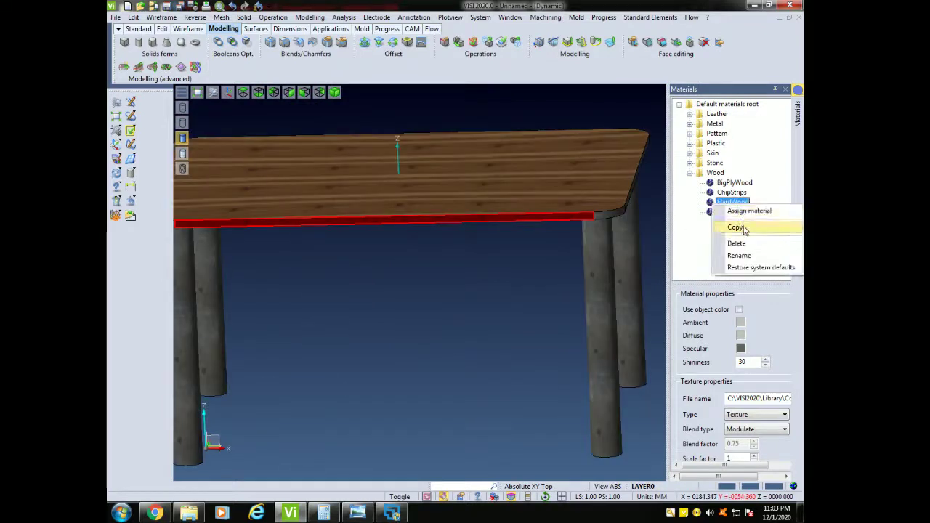
left_click(737, 212)
- Assign HardWood to the opposite long side face of the tabletop
middle_click_drag(625, 276, 452, 219)
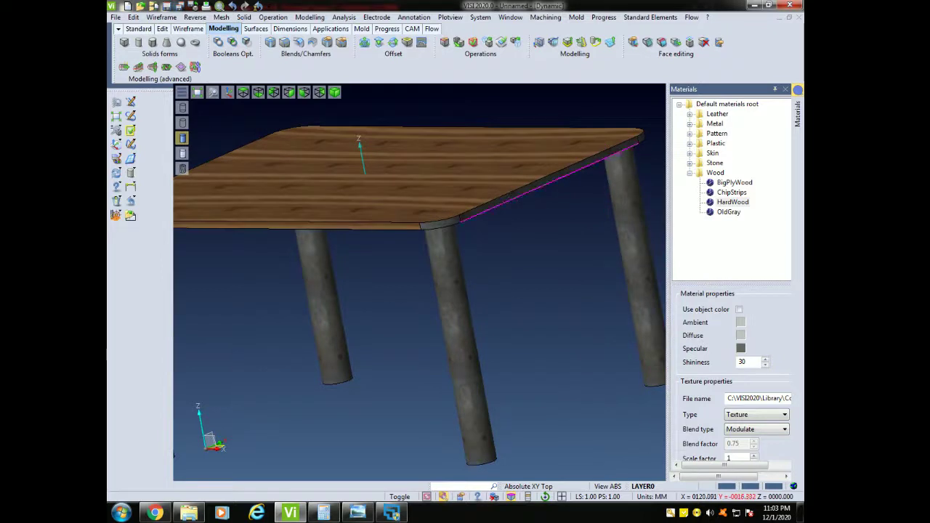
middle_click_drag(565, 195, 451, 209)
scroll(407, 188, "up", 4)
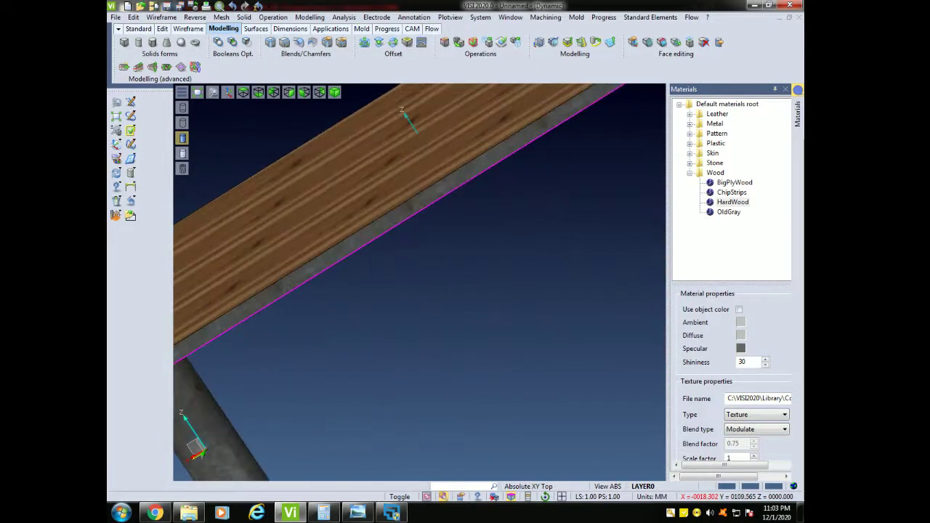
scroll(404, 210, "up", 2)
scroll(404, 211, "up", 1)
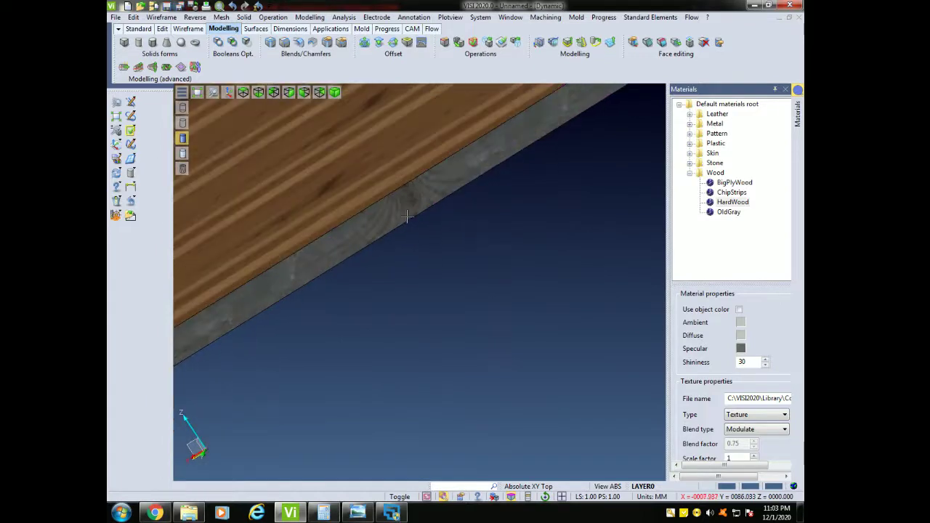
left_click(404, 211)
scroll(548, 240, "down", 5)
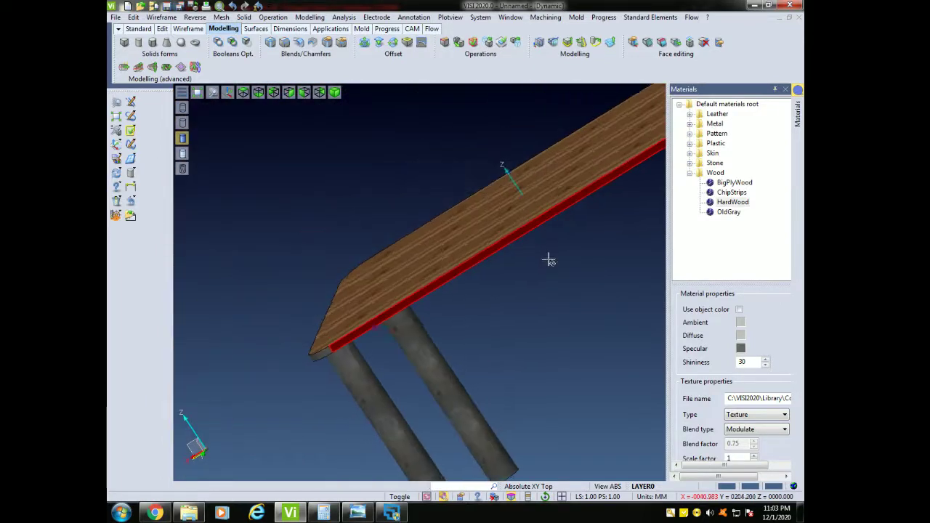
middle_click_drag(550, 259, 637, 250)
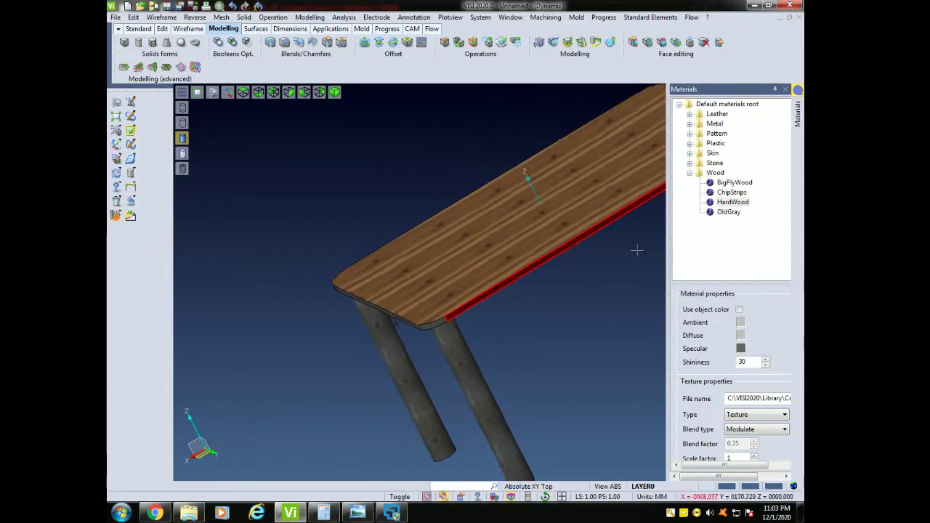
right_click(733, 203)
left_click(748, 210)
- Assign HardWood to the gray short side face between the tabletop's two long sides
middle_click_drag(564, 264, 487, 255)
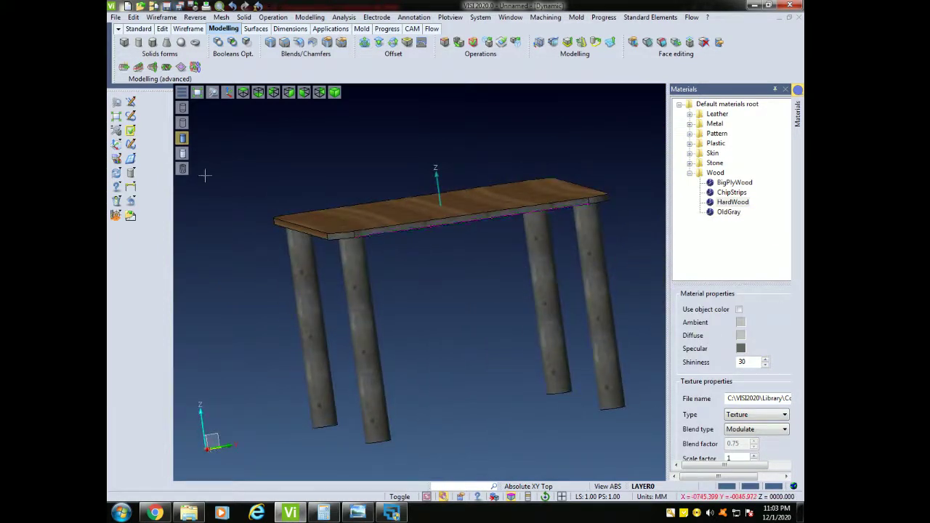
left_click(116, 133)
left_click_drag(351, 201, 476, 254)
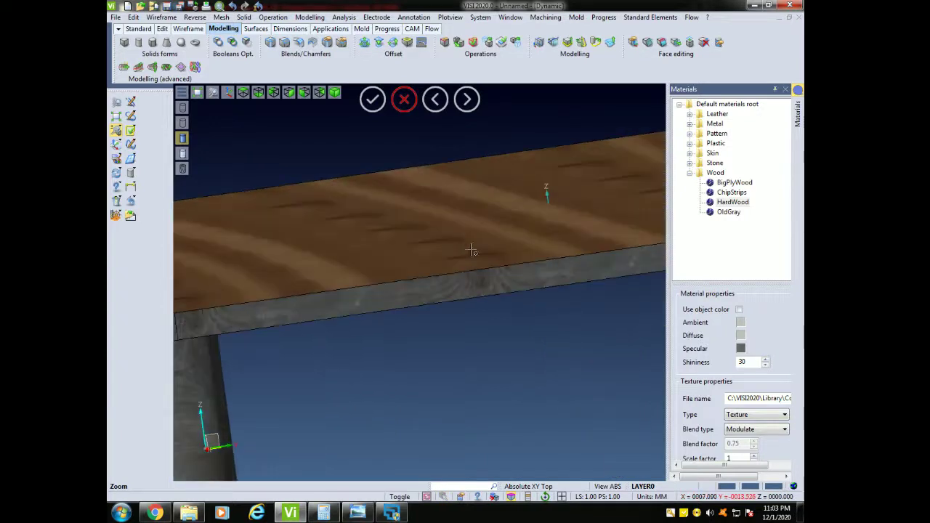
left_click(483, 286)
scroll(491, 290, "down", 2)
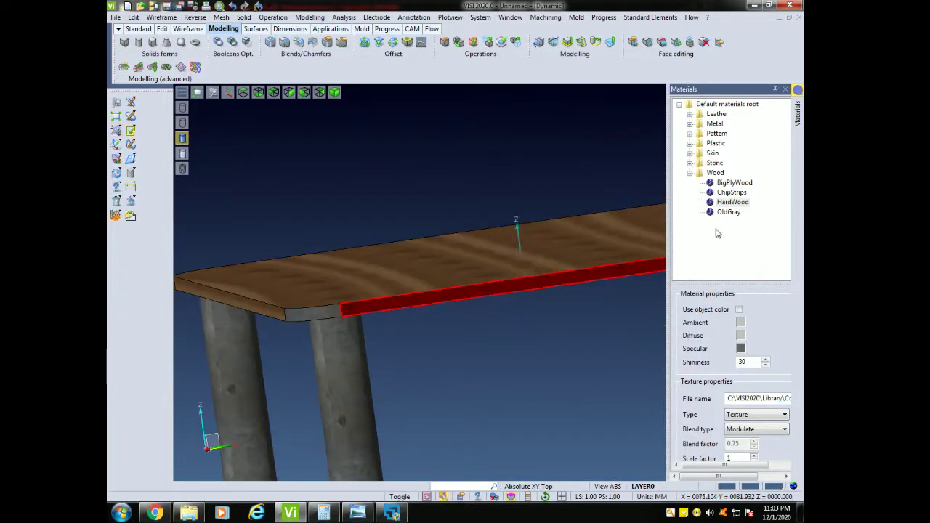
right_click(731, 206)
left_click(748, 211)
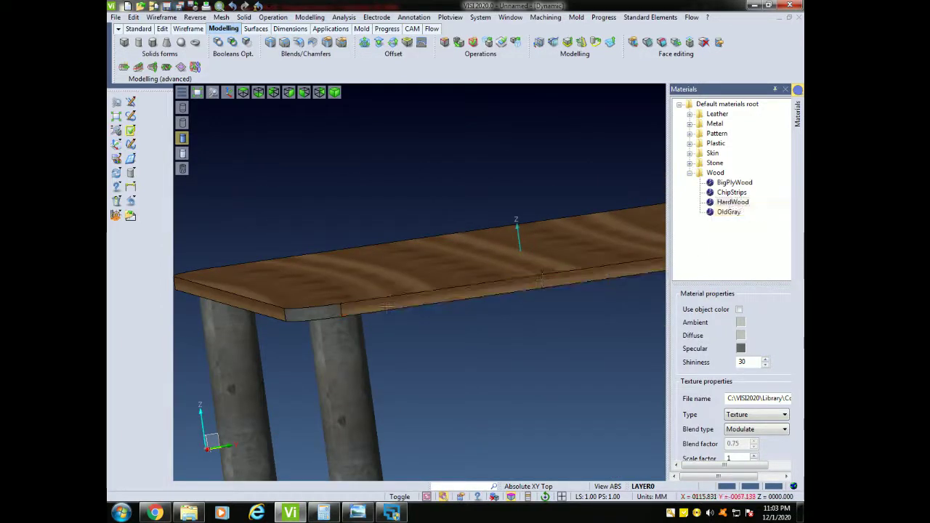
- Assign HardWood to the rounded corner face at one end of the tabletop's short side
scroll(313, 312, "up", 3)
left_click(320, 308)
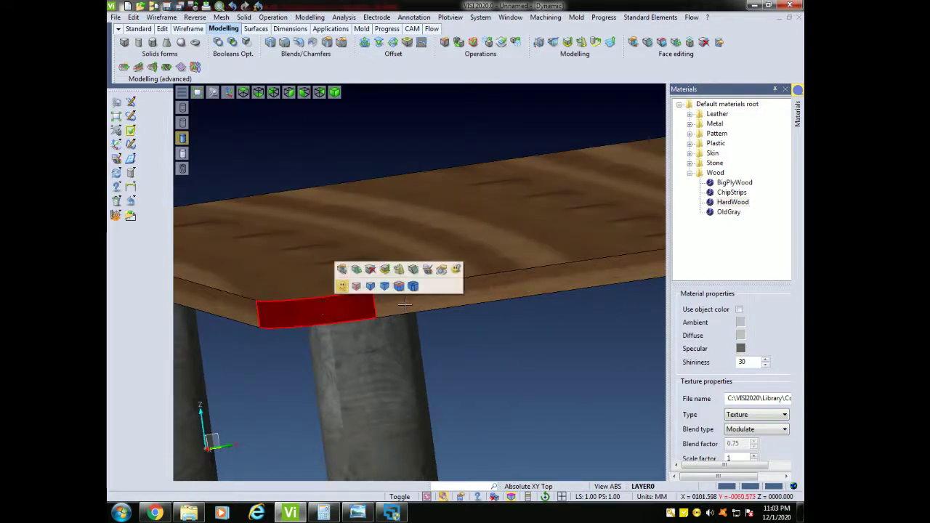
right_click(728, 202)
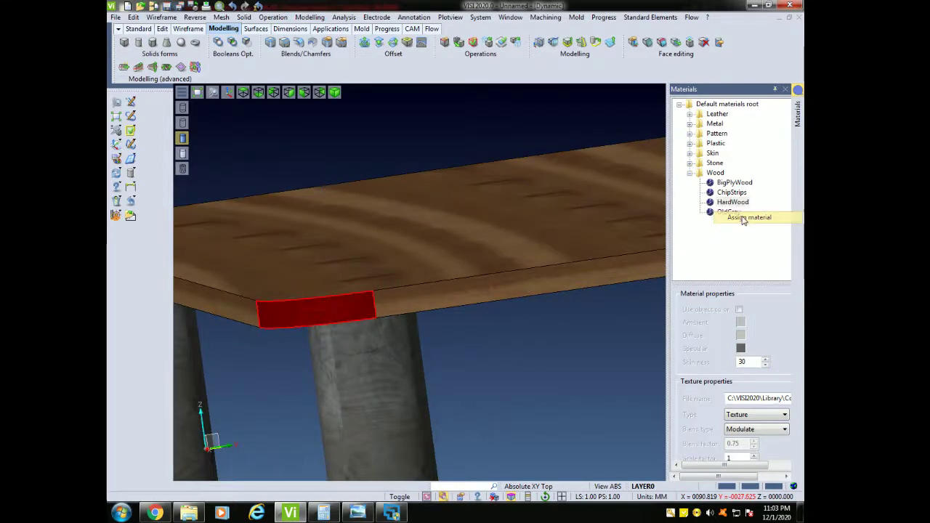
left_click(736, 212)
- Assign HardWood to the rounded corner face at the other end of that short side
scroll(557, 316, "down", 5)
middle_click_drag(556, 312, 388, 296)
middle_click_drag(620, 290, 498, 297)
scroll(580, 293, "up", 4)
scroll(503, 297, "up", 3)
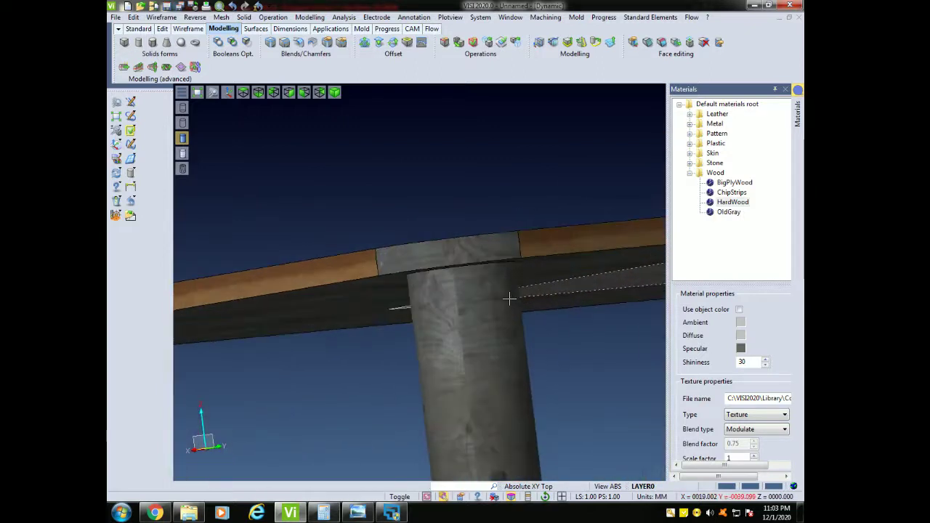
left_click(481, 249)
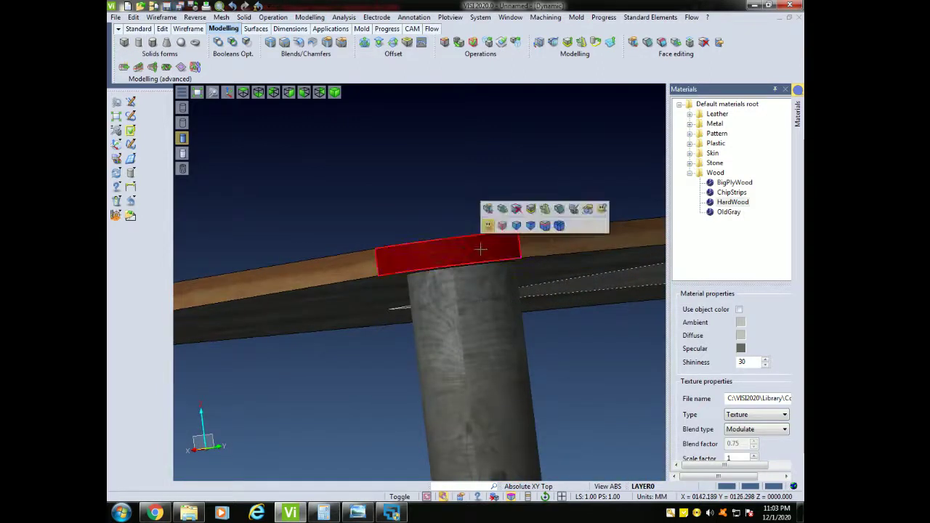
right_click(726, 204)
left_click(731, 212)
- Select the whole tabletop body and assign HardWood to it, covering the remaining gray side and corner faces
scroll(618, 304, "down", 3)
middle_click_drag(630, 320, 469, 322)
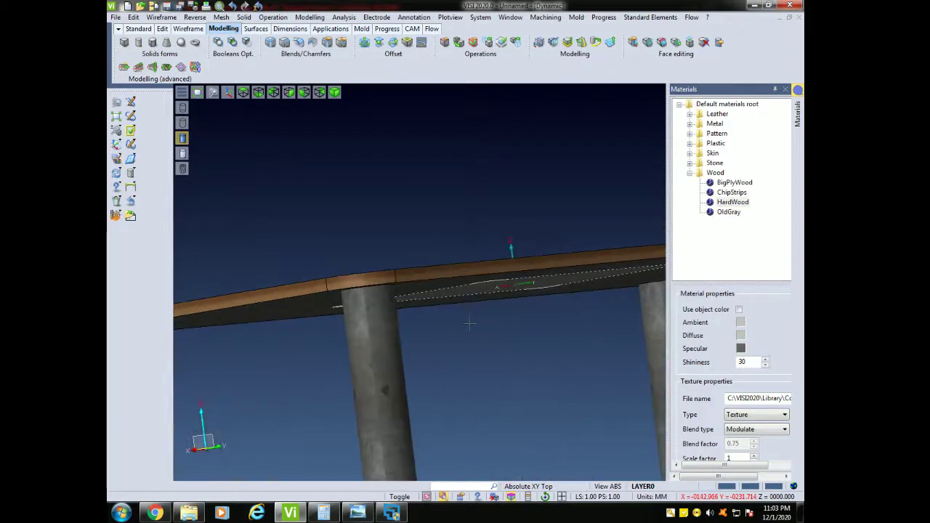
middle_click_drag(550, 324, 504, 322)
scroll(544, 343, "down", 6)
middle_click_drag(603, 349, 465, 342)
scroll(521, 332, "up", 6)
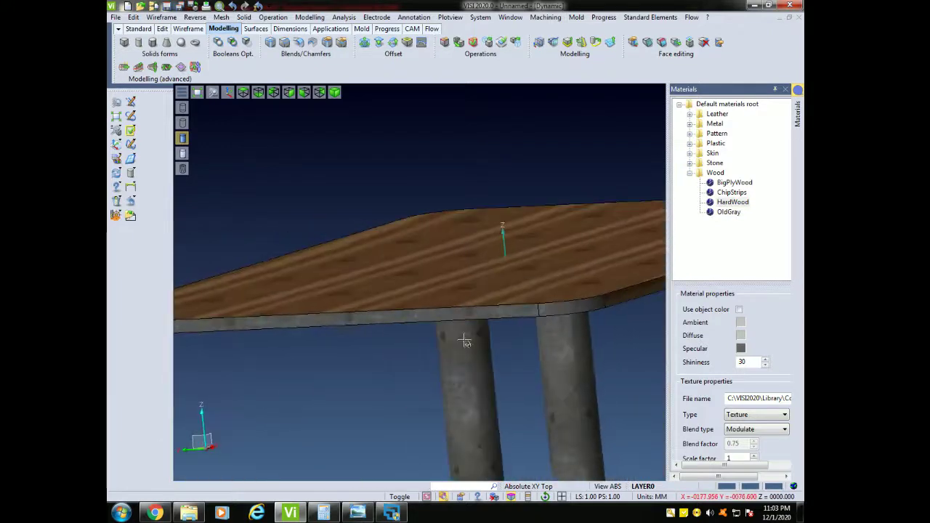
left_click(575, 298)
right_click(733, 202)
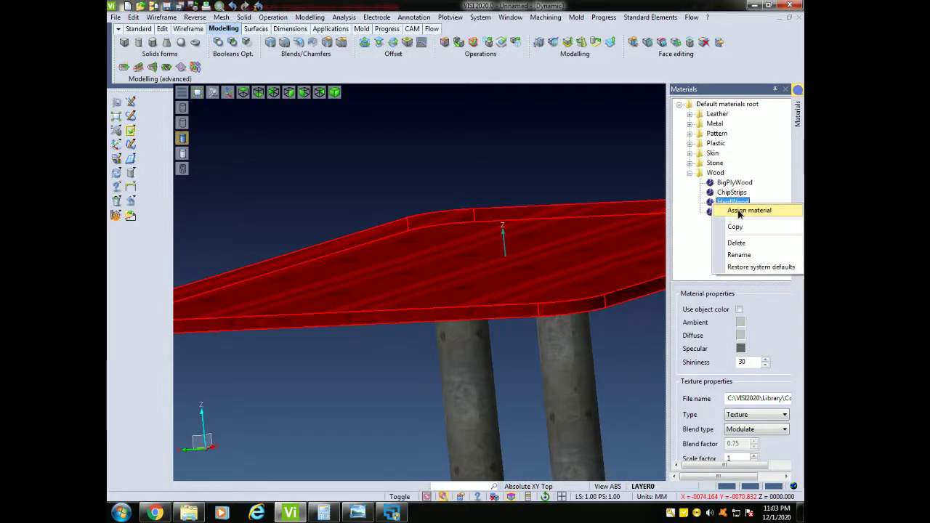
left_click(752, 208)
- Assign HardWood to the underside face of the tabletop
middle_click_drag(588, 298, 486, 373)
left_click(486, 373)
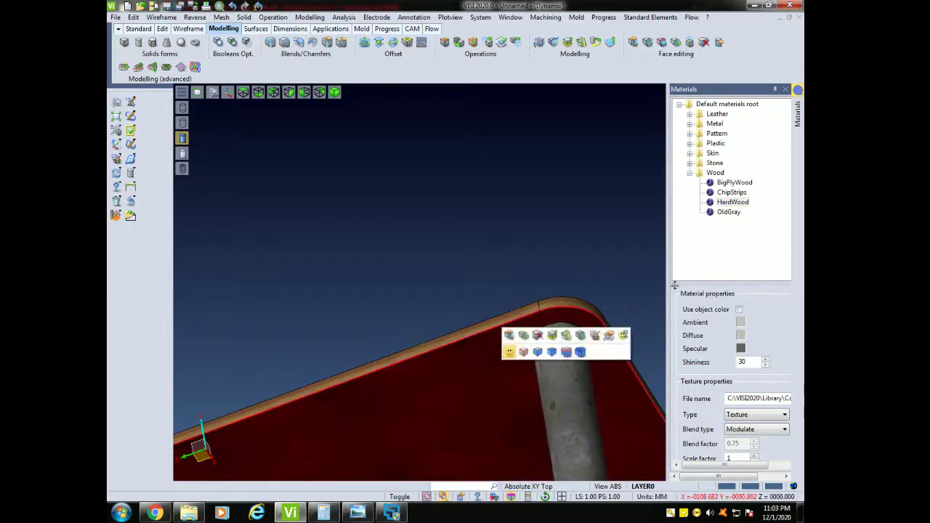
right_click(728, 202)
left_click(715, 212)
scroll(468, 353, "down", 5)
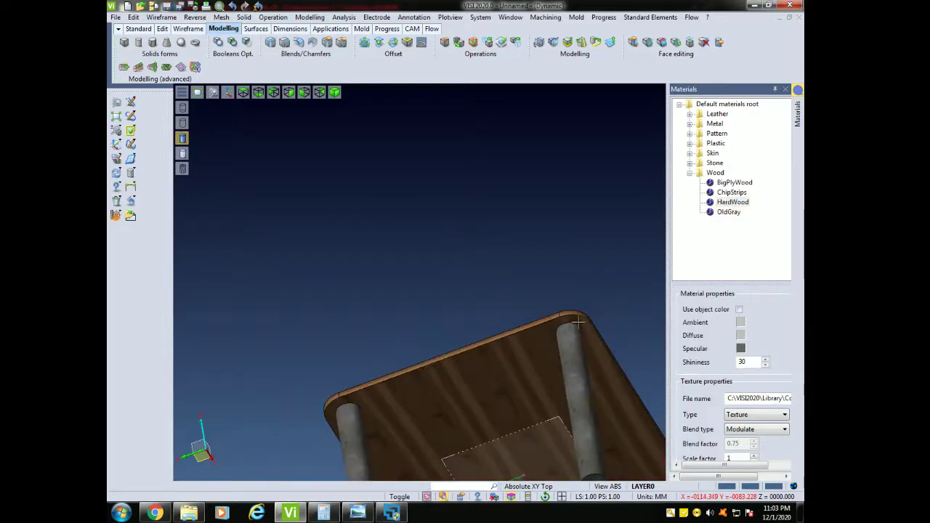
- Assign the ChipStrips wood material to the table leg at the nearest front corner
middle_click_drag(467, 354, 544, 378)
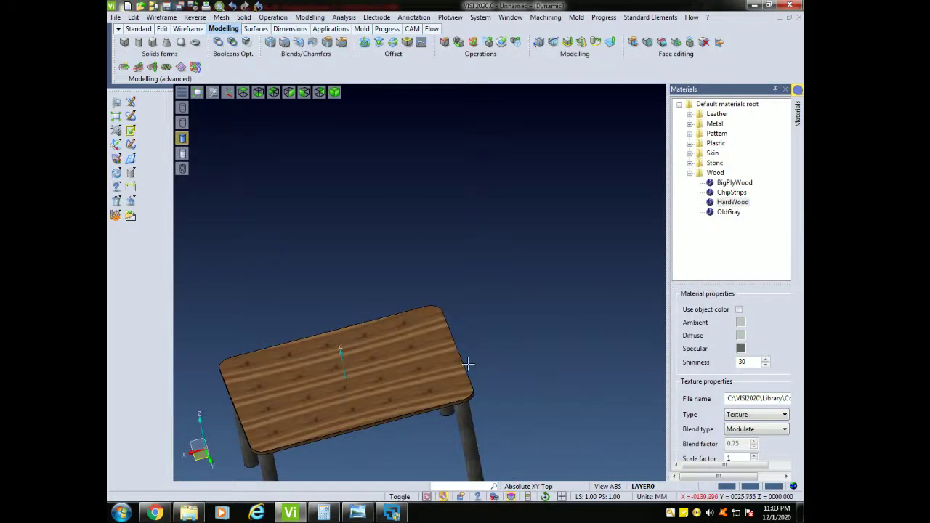
middle_click_drag(468, 364, 405, 247)
left_click(116, 117)
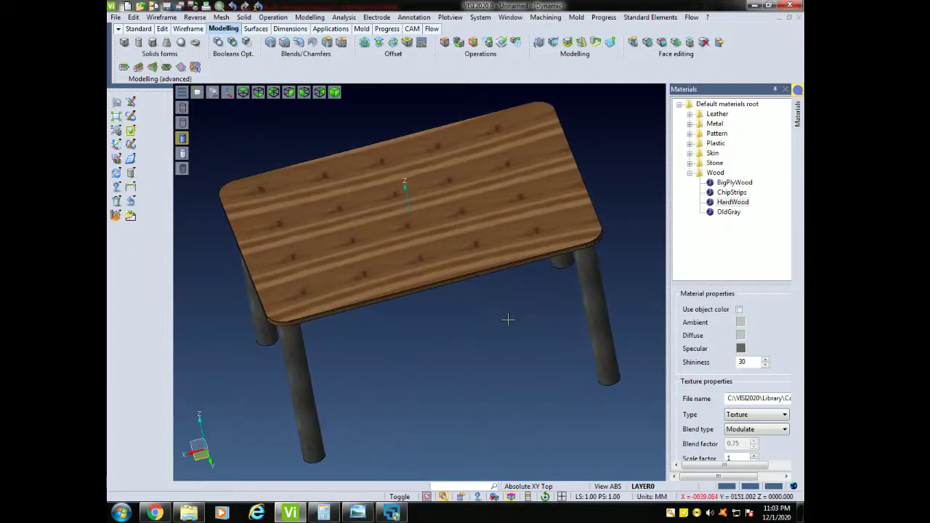
middle_click_drag(515, 315, 483, 303)
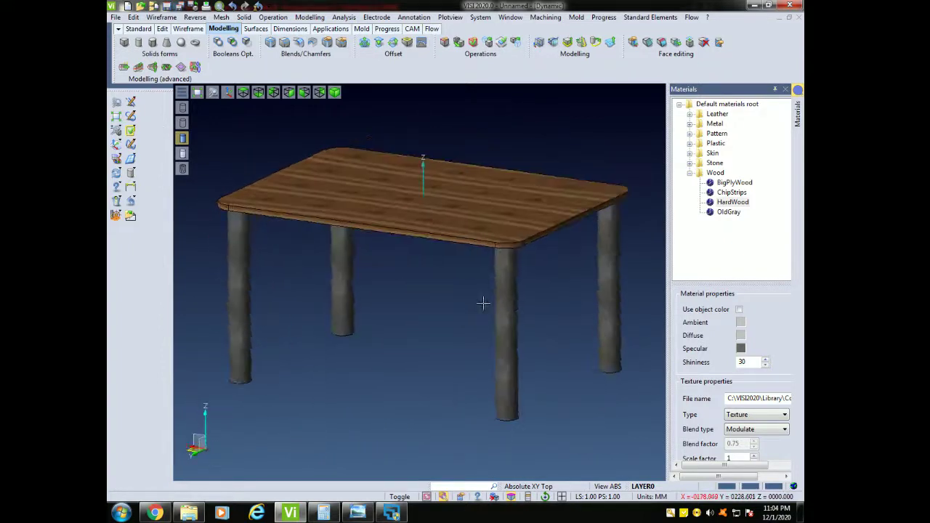
right_click(740, 194)
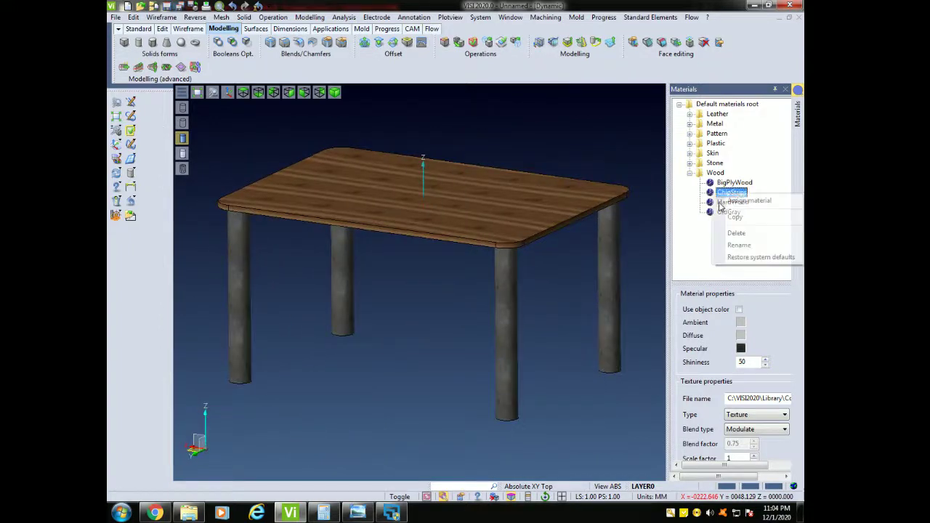
left_click(748, 202)
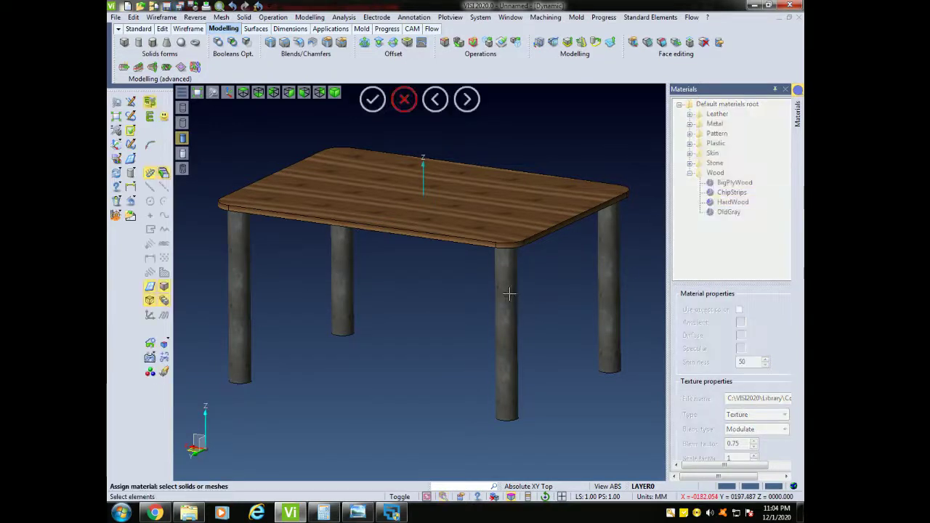
left_click(510, 295)
right_click(532, 313)
middle_click_drag(542, 317, 526, 318)
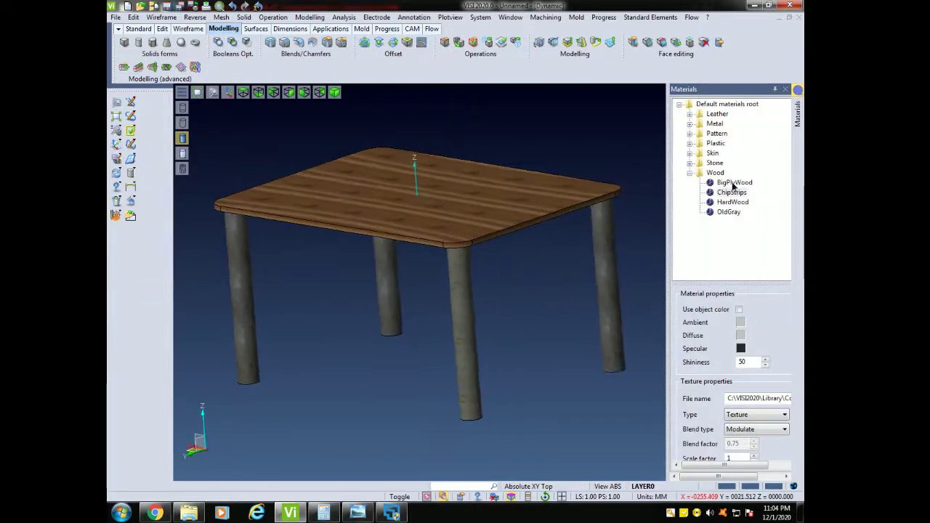
- Assign the BigPlyWood material to the table leg at the nearest front corner
right_click(732, 186)
left_click(740, 194)
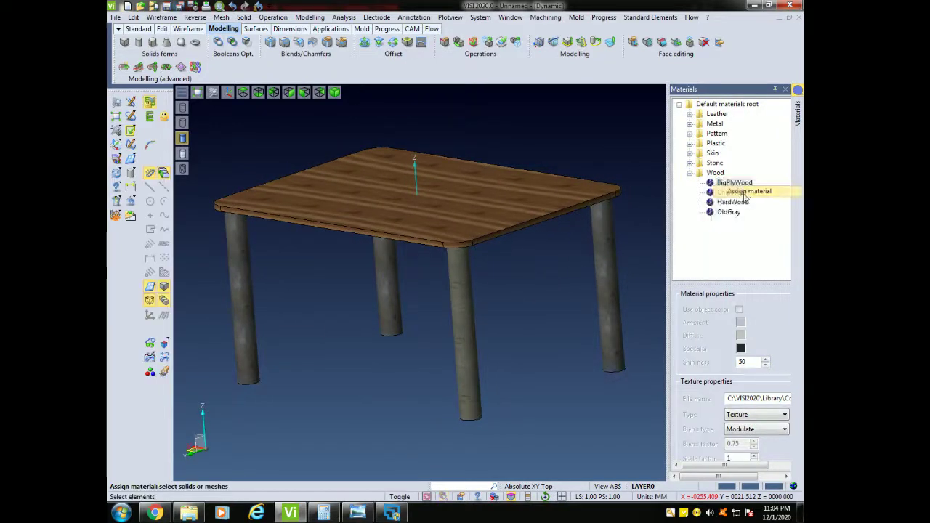
left_click(462, 304)
right_click(486, 310)
middle_click_drag(508, 312, 514, 310)
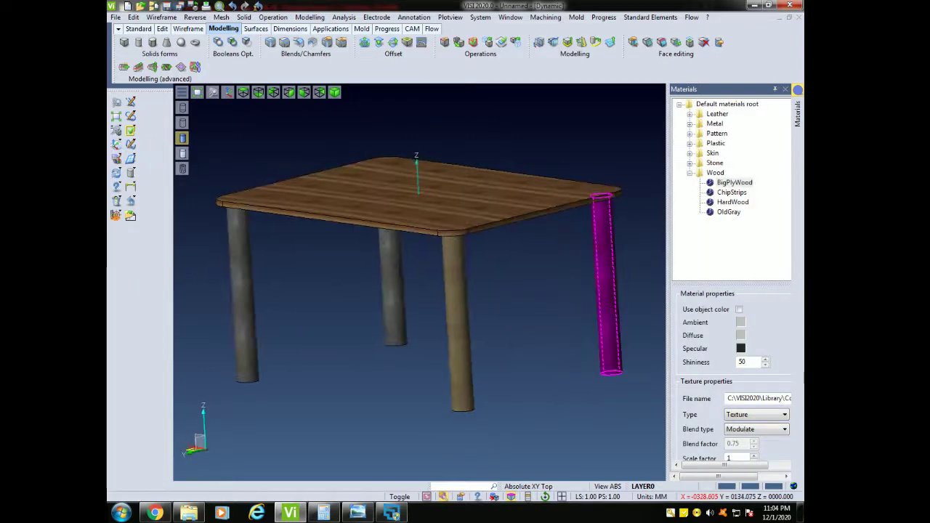
- Assign BigPlyWood to the neighbouring leg on the same short side of the table
left_click(608, 274)
right_click(732, 182)
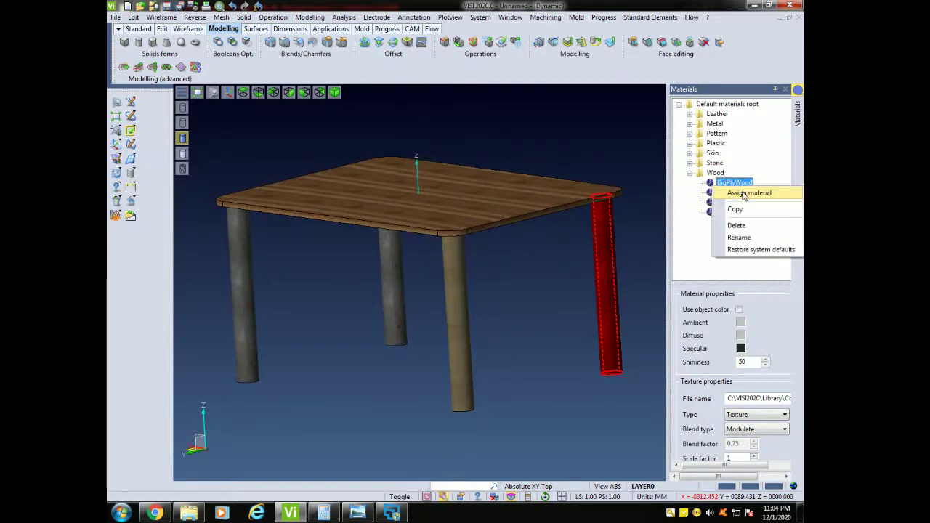
left_click(740, 192)
middle_click_drag(488, 277, 436, 320)
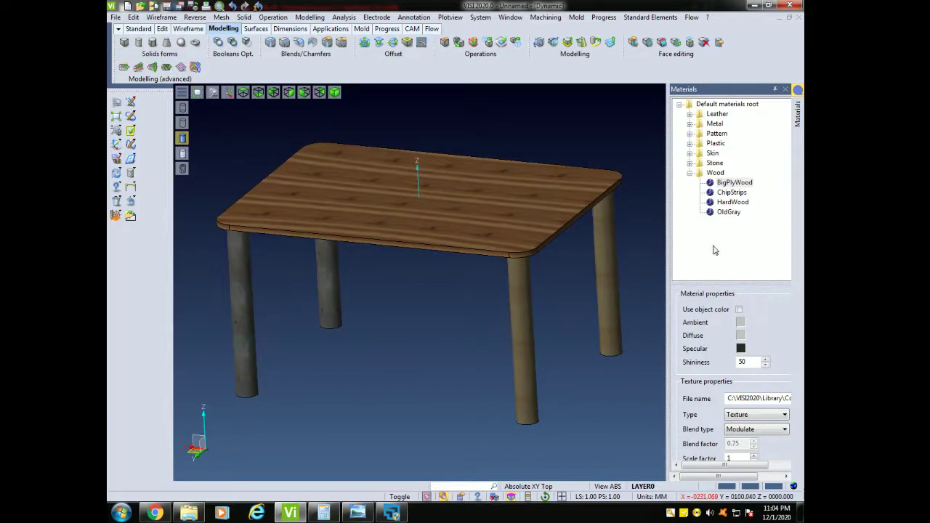
- Assign the Silver material from the Metal group to the nearest front leg of the table
left_click(690, 174)
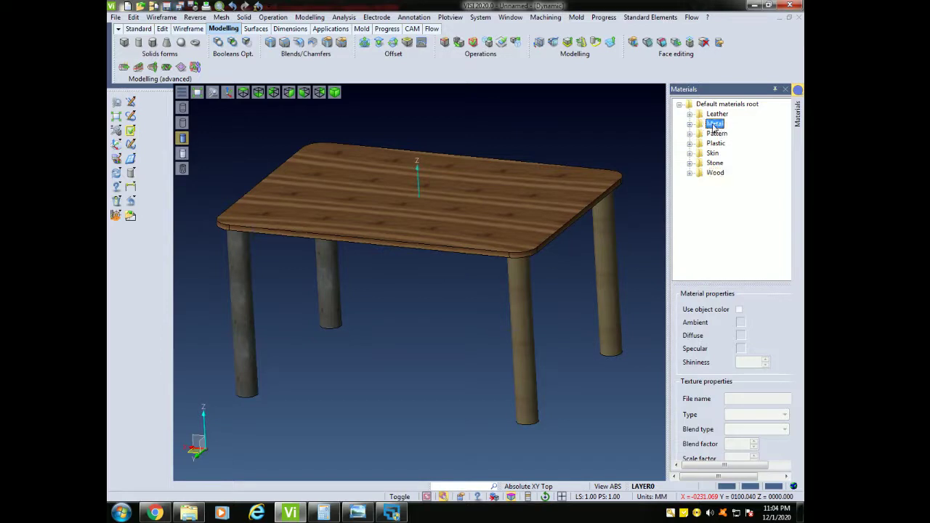
double_click(702, 126)
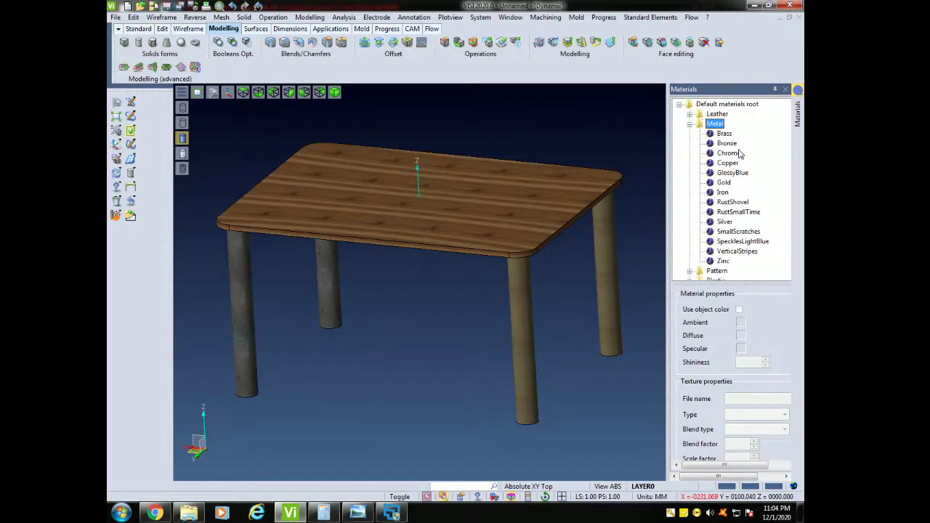
left_click(724, 222)
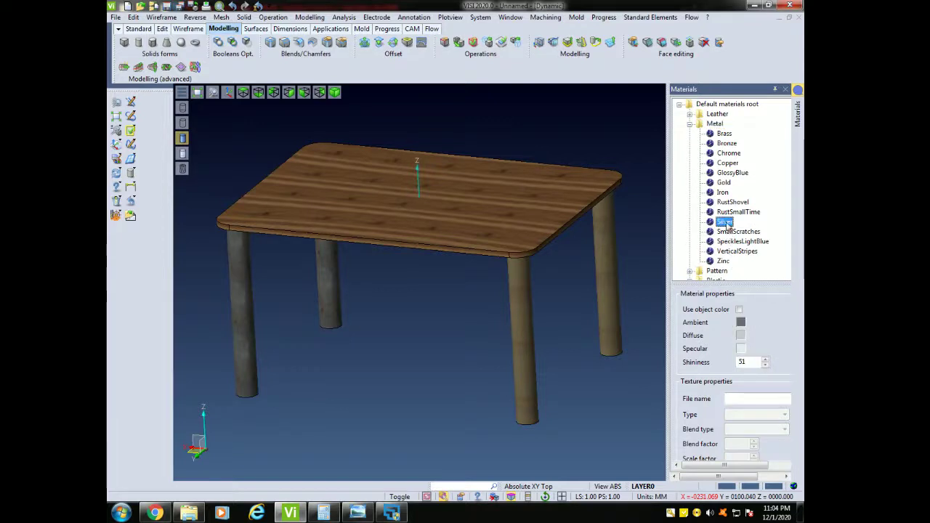
right_click(726, 225)
left_click(742, 231)
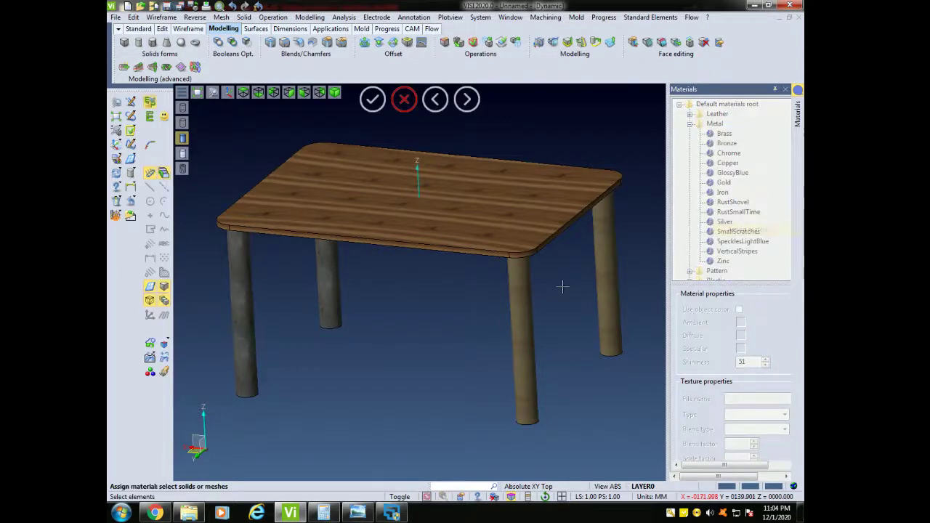
left_click(525, 320)
right_click(527, 322)
- Assign Silver to the other plywood-textured leg on the same short side of the table
middle_click_drag(577, 324, 618, 252)
left_click(617, 253)
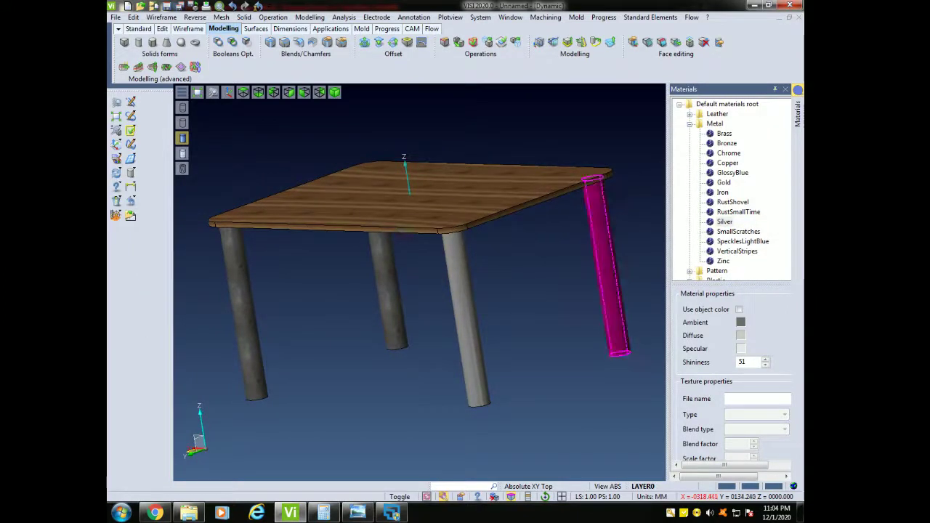
right_click(725, 216)
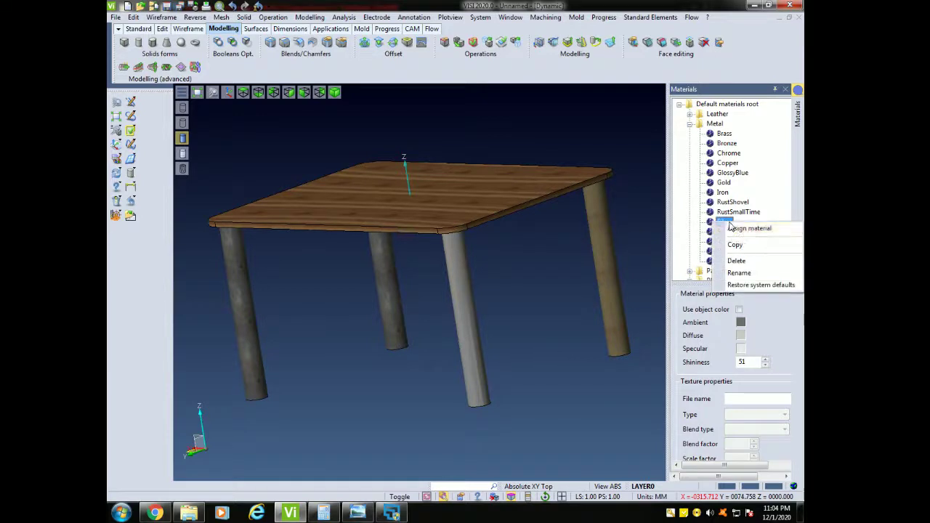
left_click(730, 228)
left_click(603, 245)
right_click(603, 247)
middle_click_drag(530, 291, 508, 293)
- Assign Silver to the nearer of the two dark legs at the opposite end of the table
right_click(731, 224)
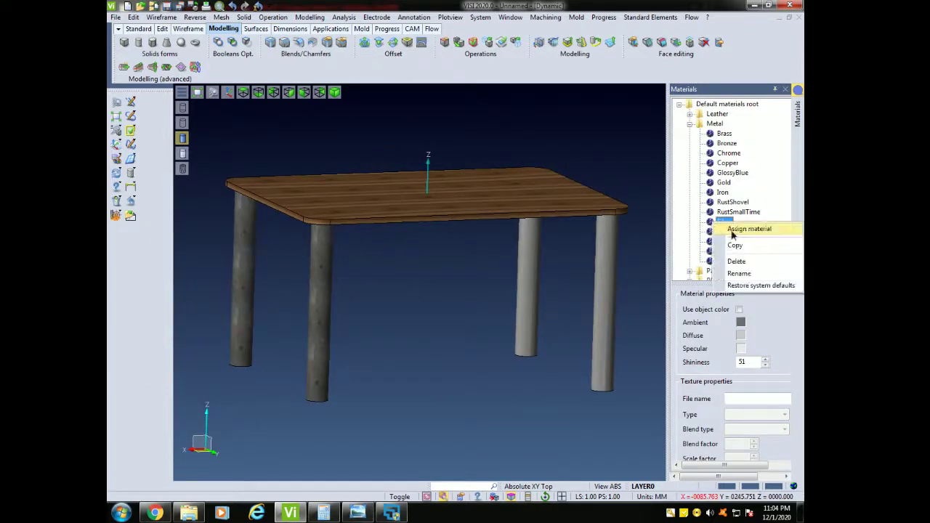
left_click(755, 239)
right_click(322, 288)
middle_click_drag(342, 286, 394, 294)
- Assign Silver to the last remaining dark table leg
right_click(723, 226)
left_click(736, 232)
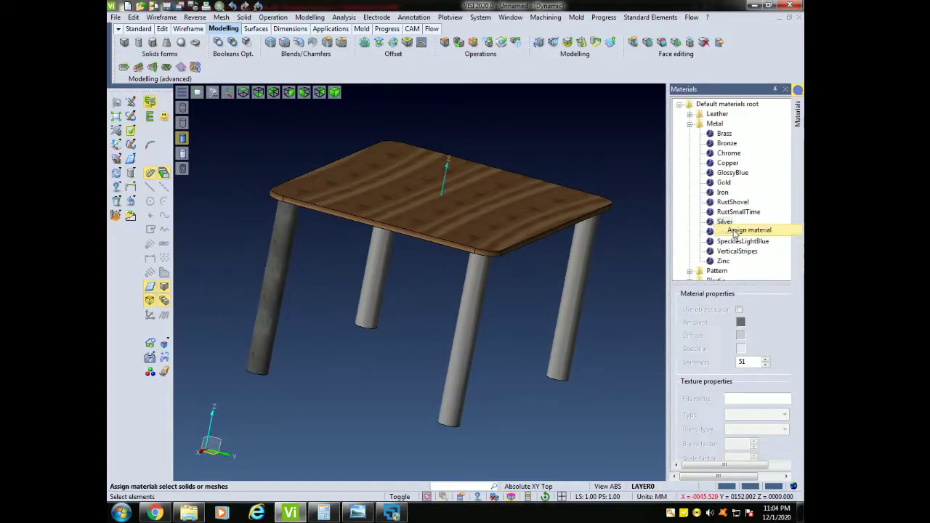
left_click(276, 283)
right_click(277, 284)
middle_click_drag(306, 287, 400, 270)
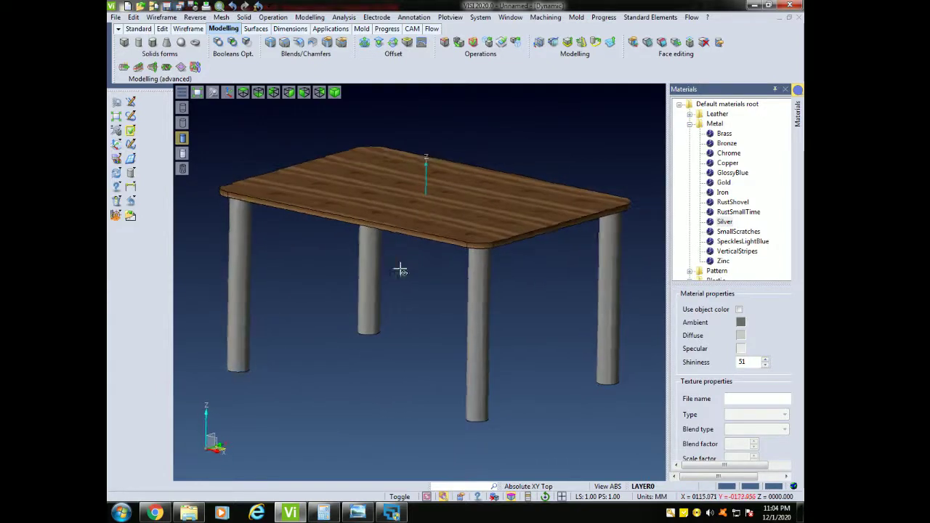
- Close the materials list and show the whole table from above
left_click(121, 117)
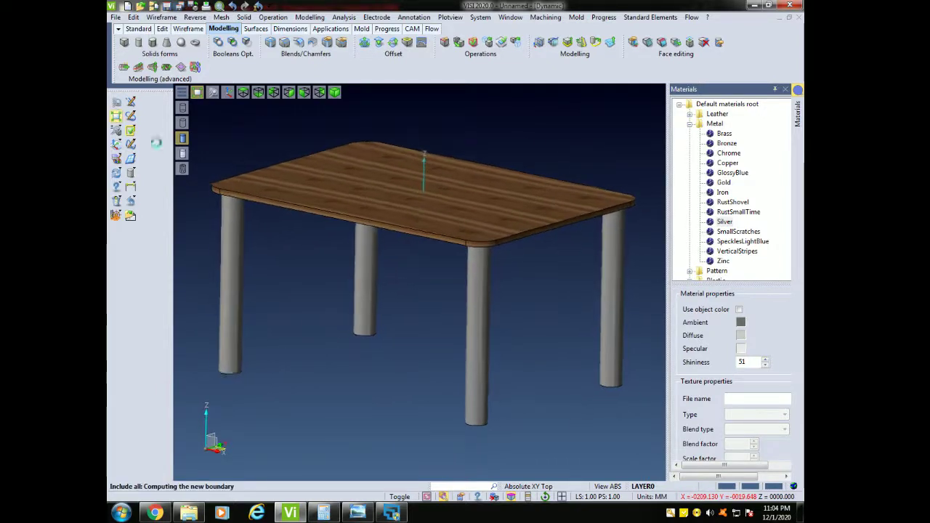
left_click(786, 89)
middle_click_drag(591, 184, 567, 225)
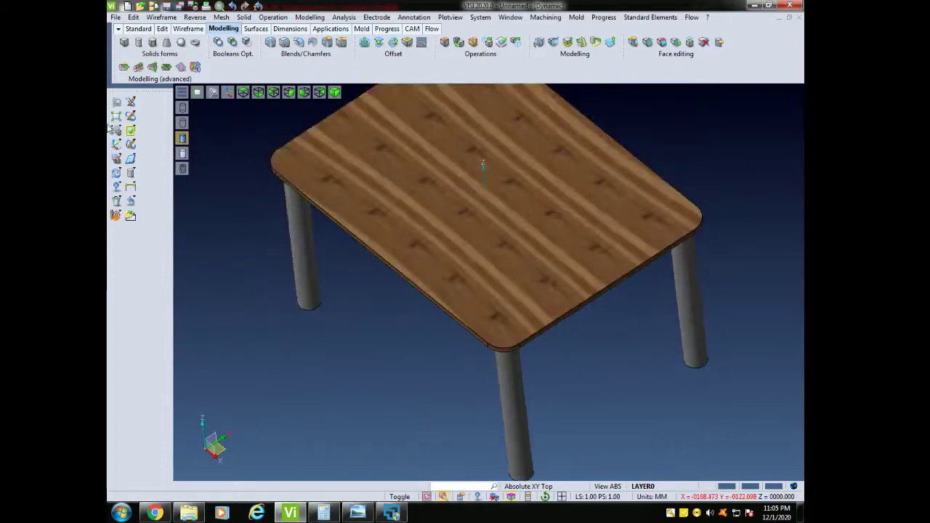
left_click(119, 120)
middle_click_drag(411, 234, 442, 238)
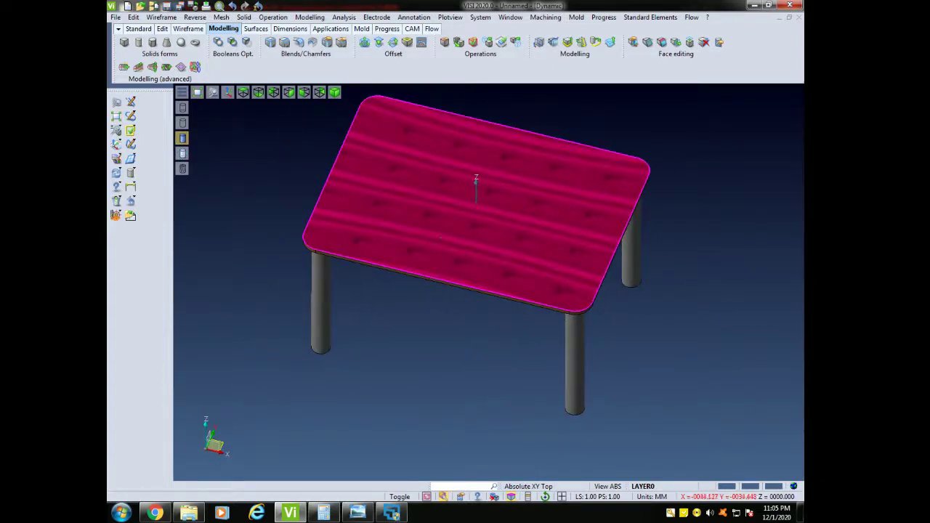
middle_click_drag(259, 180, 279, 223)
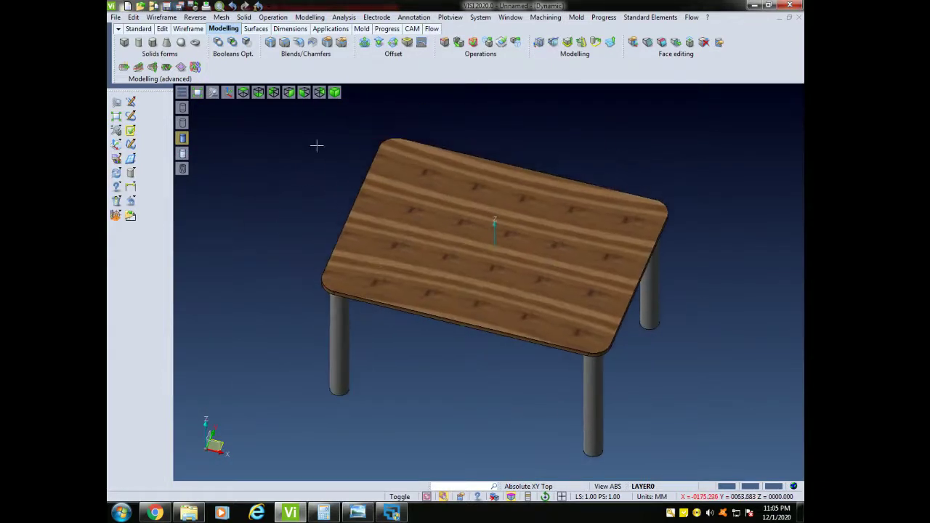
left_click(480, 17)
mouse_move(451, 17)
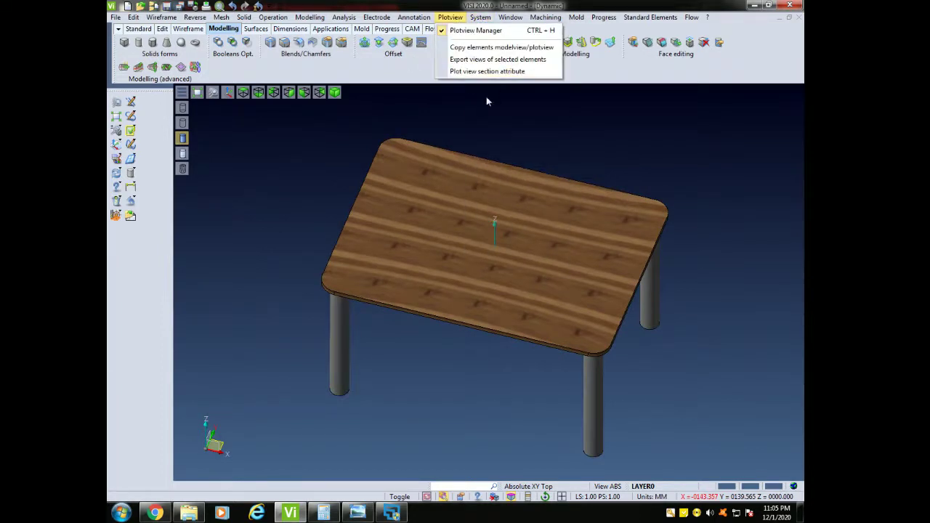
left_click(417, 135)
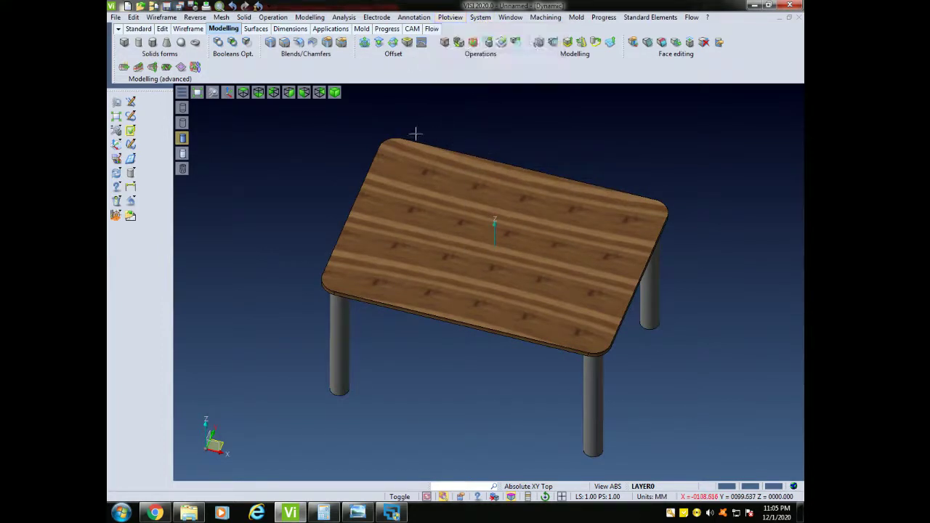
- Start a cuboid centred on the origin in the middle of the tabletop, with length 70 mm and width 70 mm
left_click(132, 172)
left_click(147, 176)
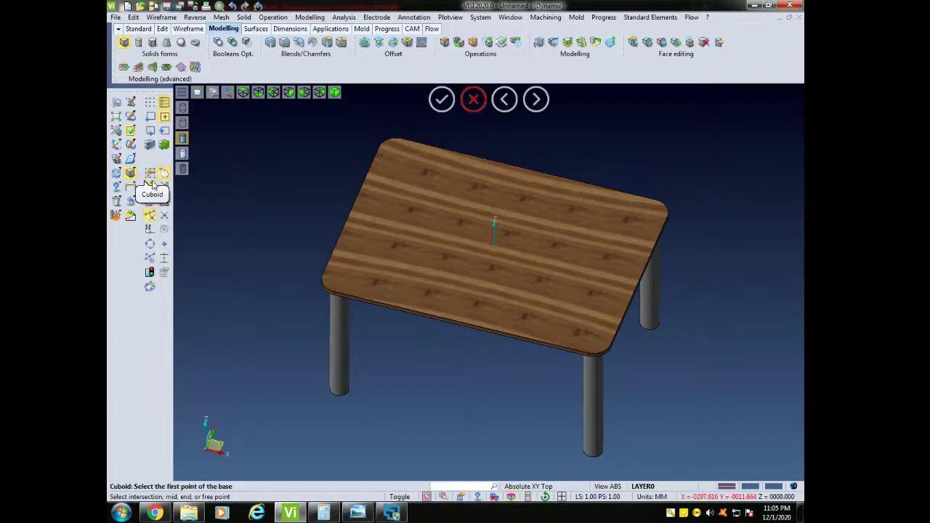
middle_click_drag(252, 180, 266, 114)
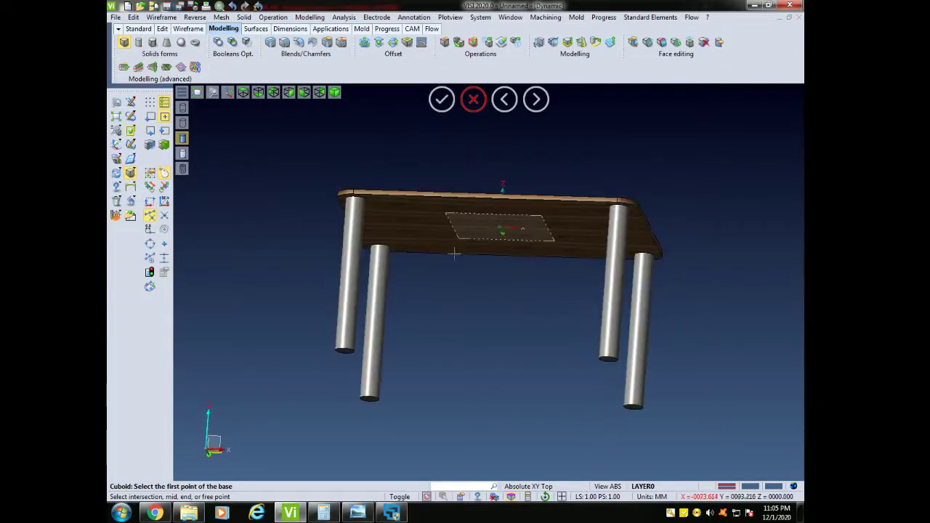
left_click(501, 228)
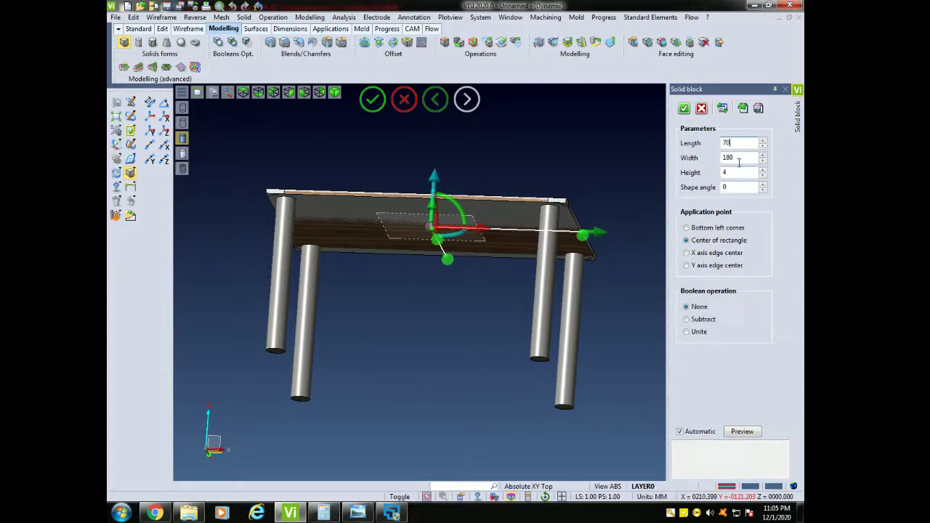
type("70")
key("Tab")
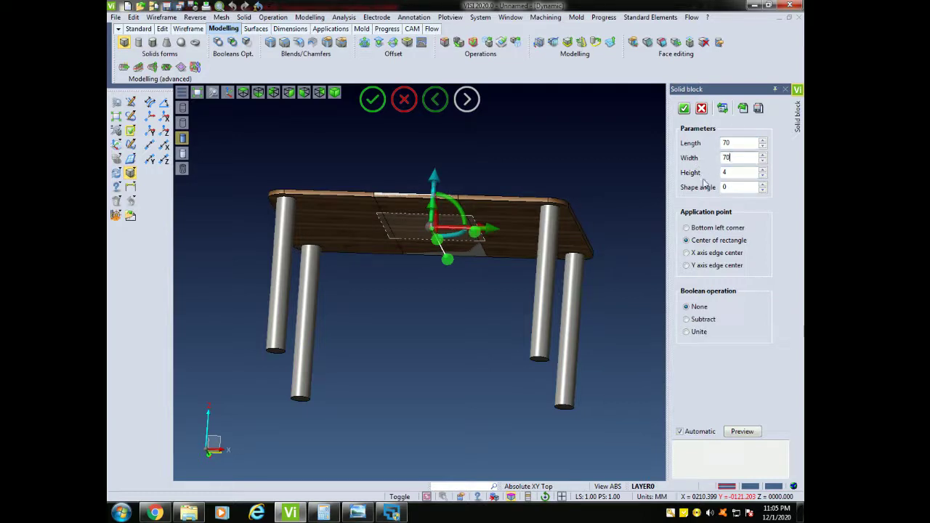
- Preview the block with a width of 40 mm and change its width to 50 mm
middle_click_drag(640, 173, 641, 208)
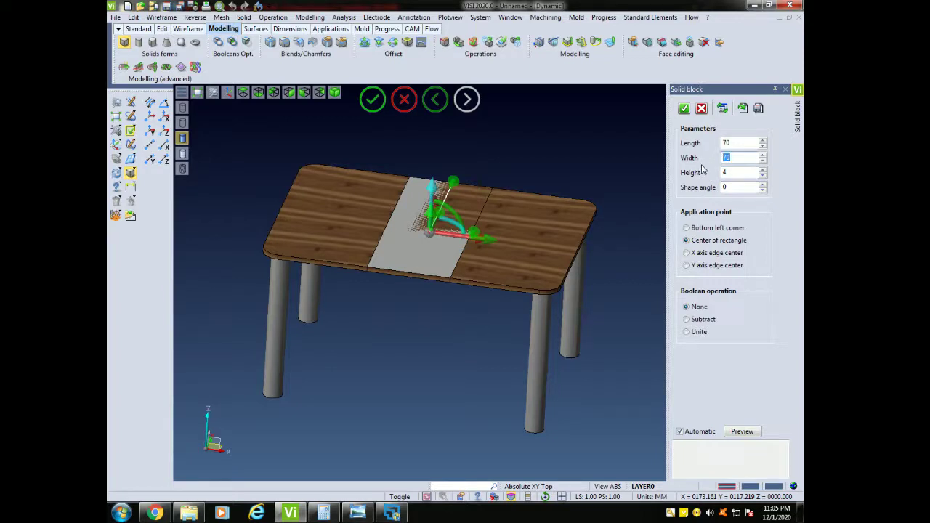
left_click(743, 432)
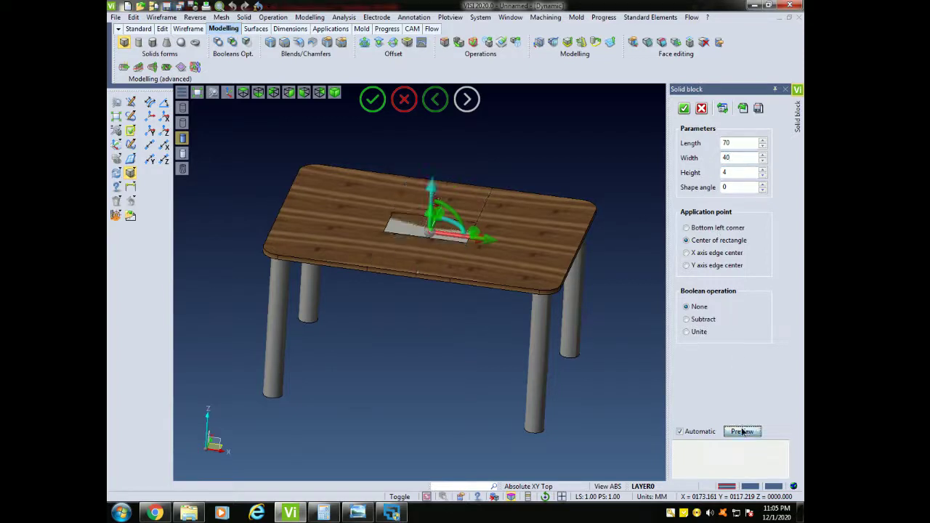
mouse_move(639, 226)
middle_mouse_down()
mouse_move(612, 249)
mouse_move(627, 238)
middle_mouse_up()
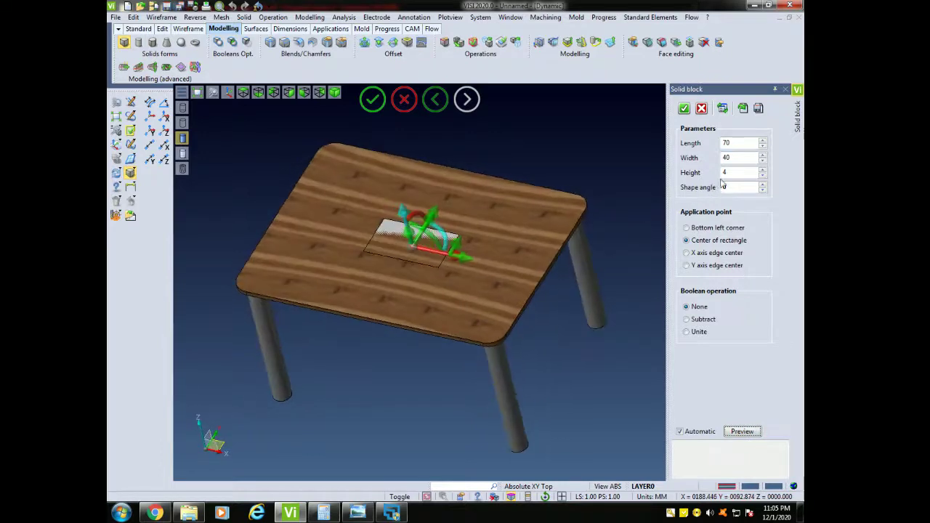
double_click(727, 158)
left_click(749, 431)
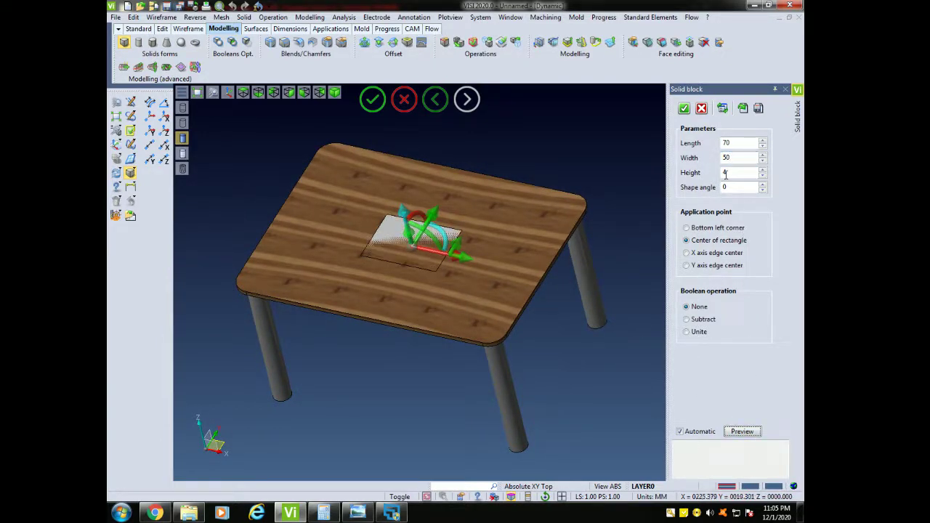
- Set the block's height to 5 mm and create it as a separate solid in the tabletop's centre
left_click_drag(750, 173, 704, 186)
type("5")
left_click(742, 436)
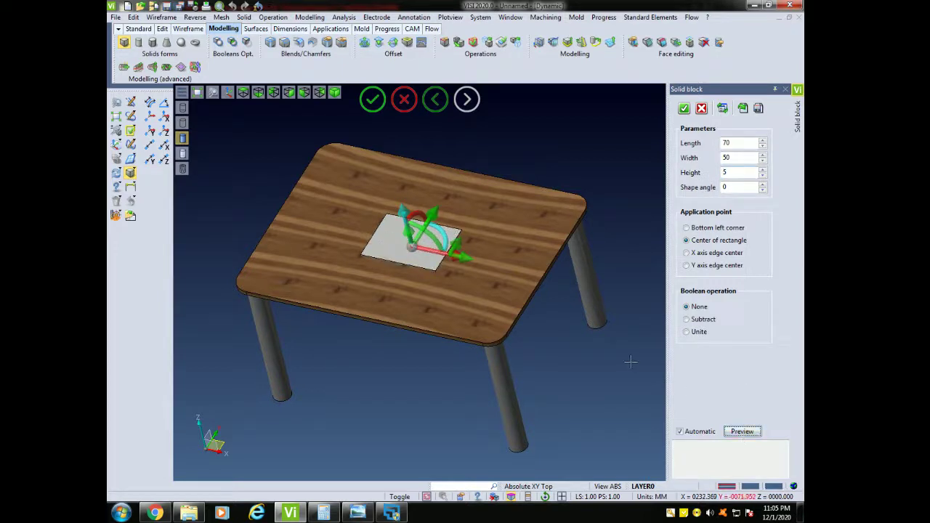
middle_click_drag(622, 357, 592, 367)
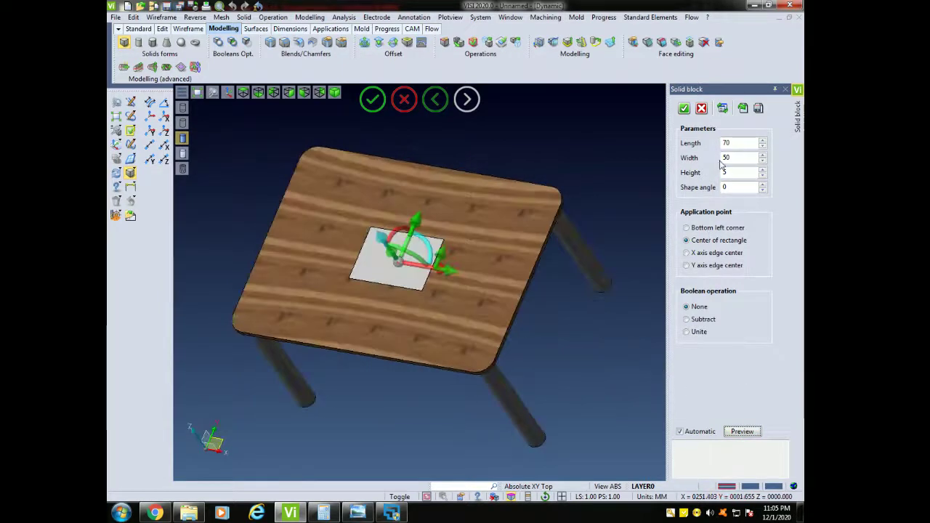
left_click(683, 109)
- Start a text annotation with a text height of 3 and a crimson pink colour
middle_click_drag(560, 201, 581, 163)
scroll(551, 178, "up", 3)
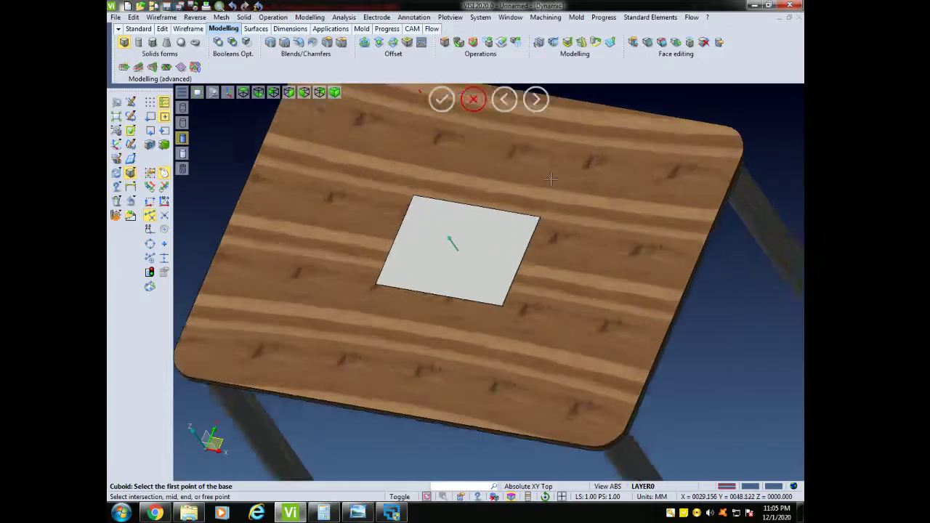
scroll(551, 179, "up", 1)
left_click(480, 17)
mouse_move(510, 18)
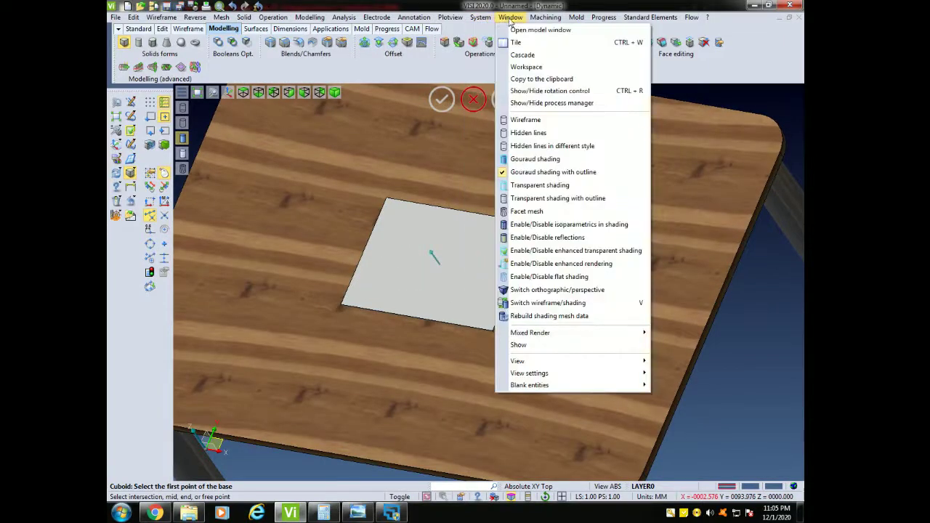
left_click(417, 21)
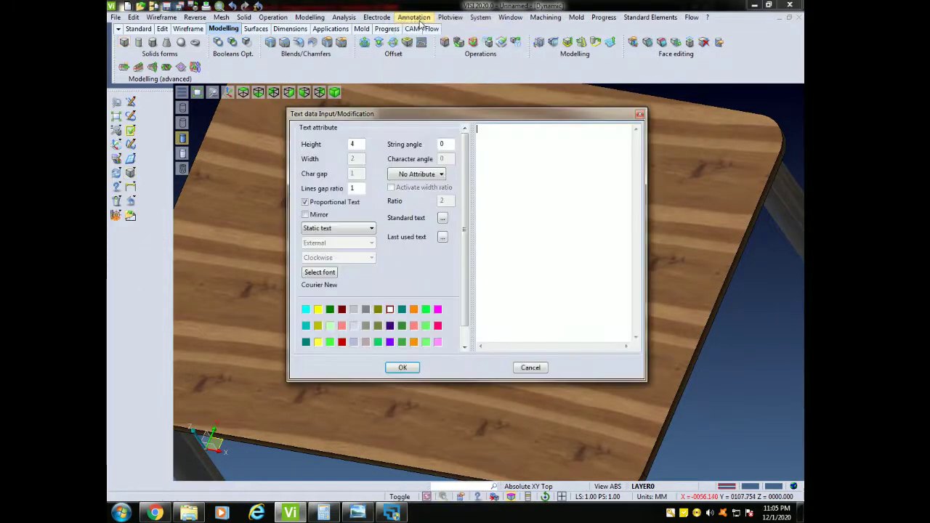
double_click(353, 144)
left_click(438, 326)
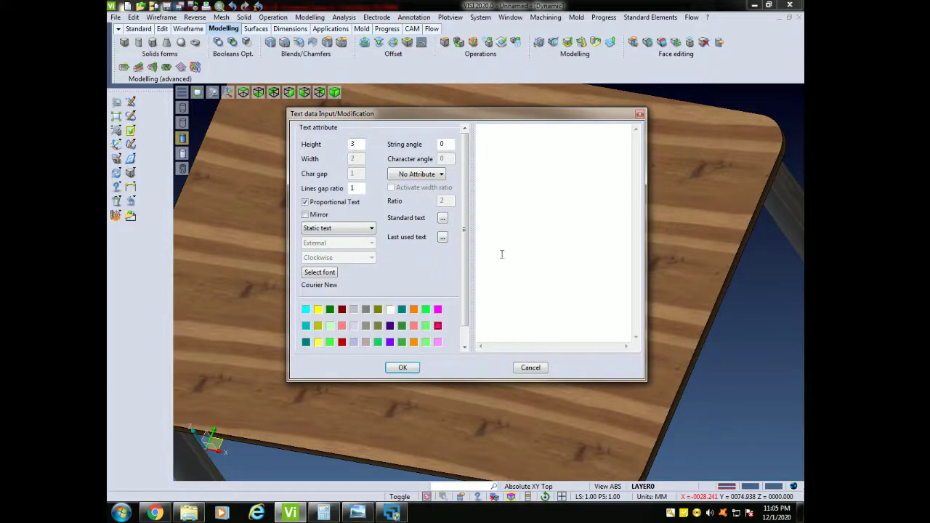
left_click(504, 134)
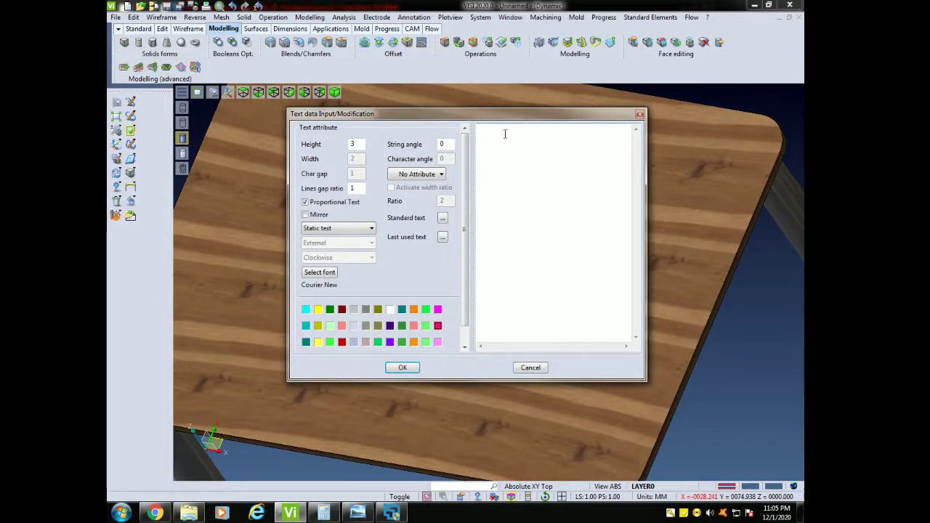
- Enter the two-line text "Hi, Like Comment & Subscribe thanks :)" and place it over the central block
type("Hi, Like Comment")
type("cribe thanks :)")
left_click(402, 367)
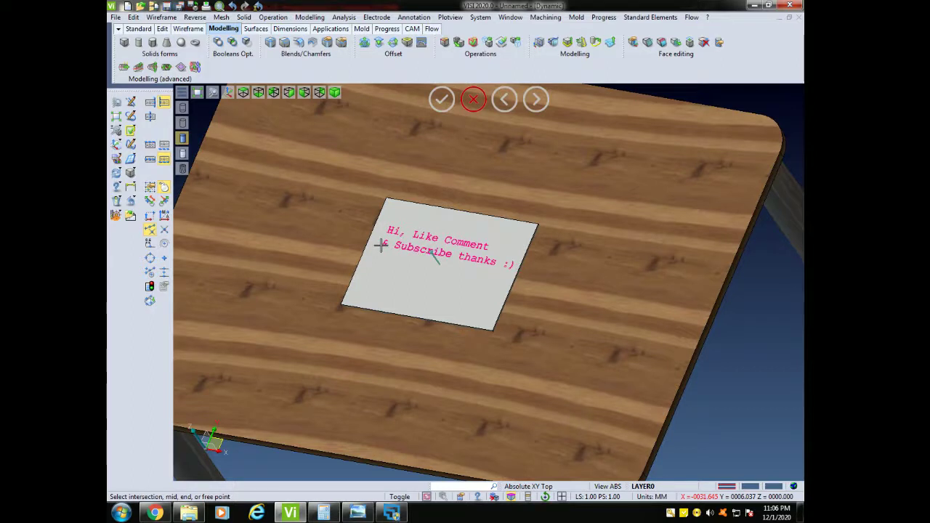
left_click(380, 245)
left_click(535, 366)
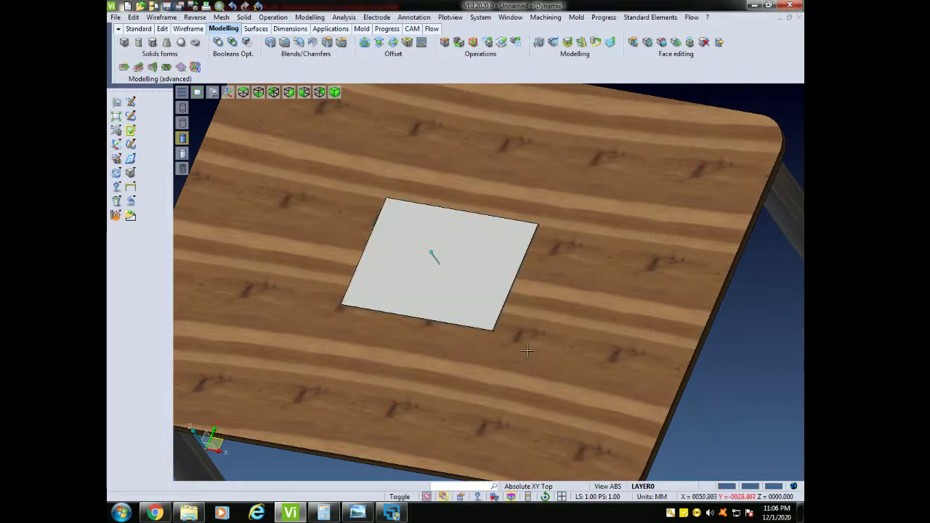
- Transform the workplane so its origin sits at the midpoint of the block's front upper edge
left_click(479, 17)
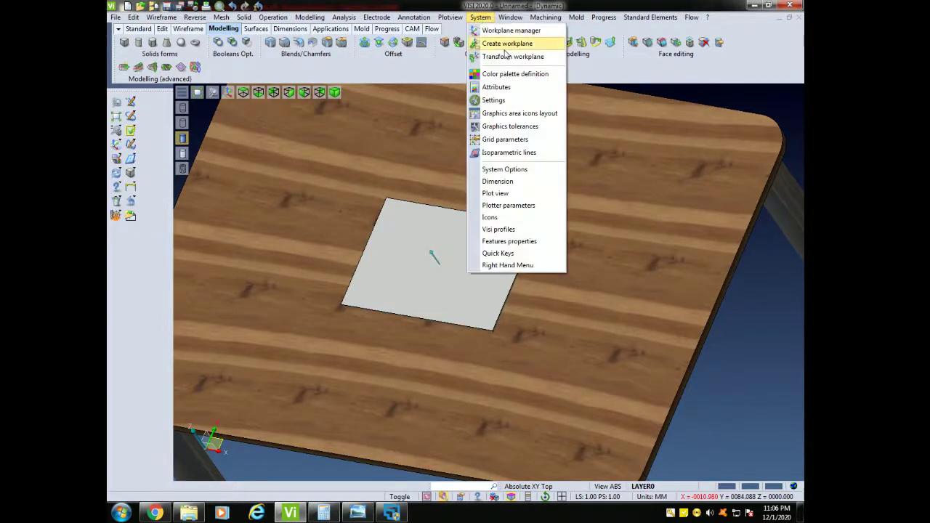
left_click(501, 56)
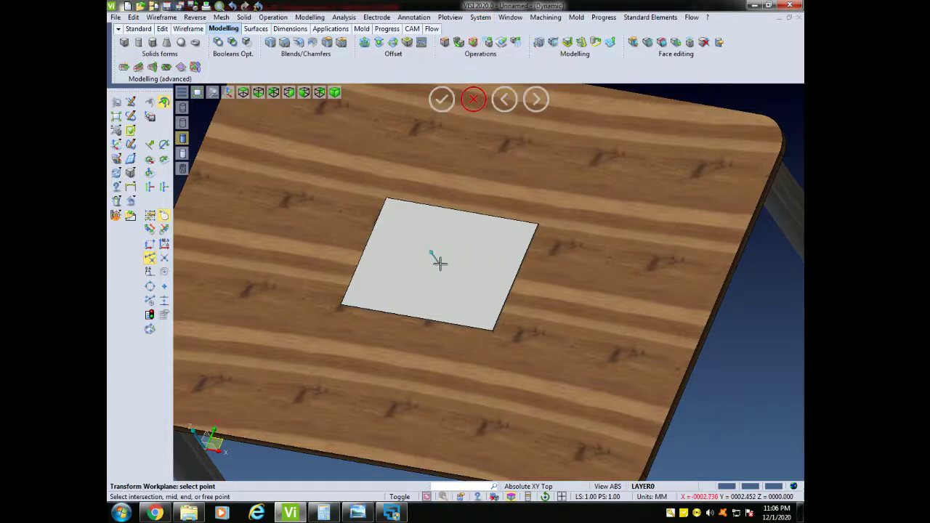
scroll(400, 241, "up", 2)
middle_click_drag(393, 232, 415, 213)
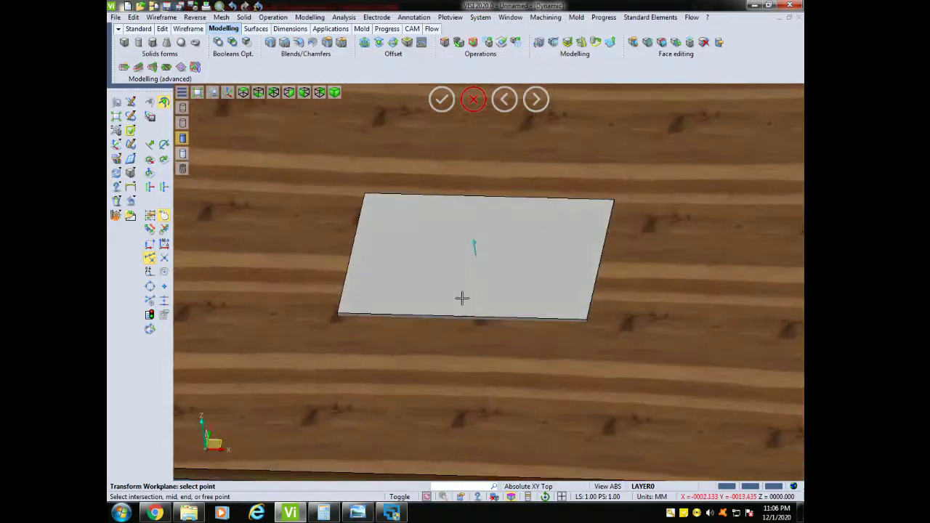
left_click(462, 313)
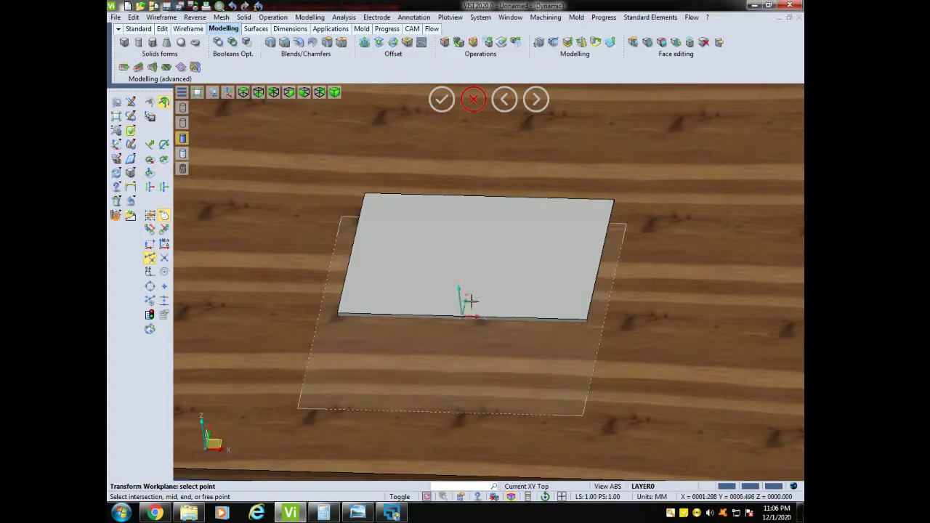
- Place the text "Hi, Like Comment & Subscribe thanks :)" again, on the block's top face in the moved workplane
left_click(480, 16)
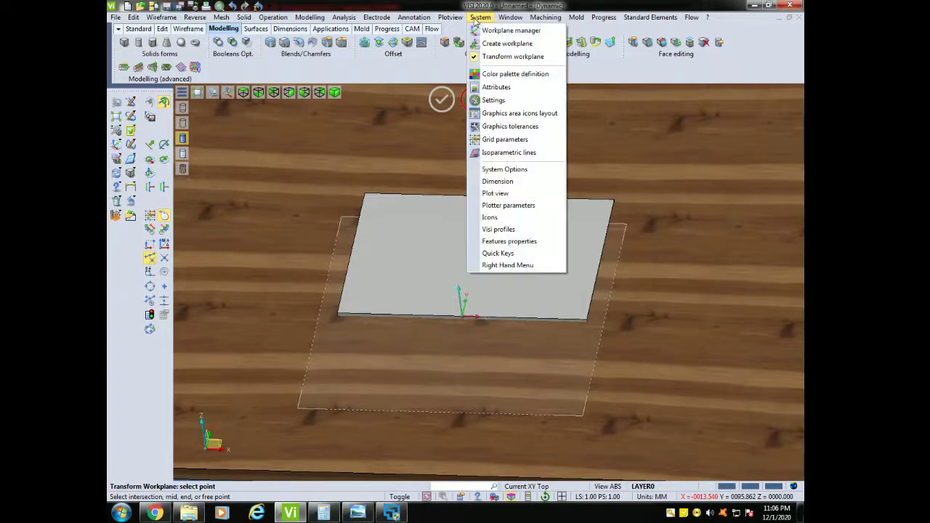
left_click(436, 17)
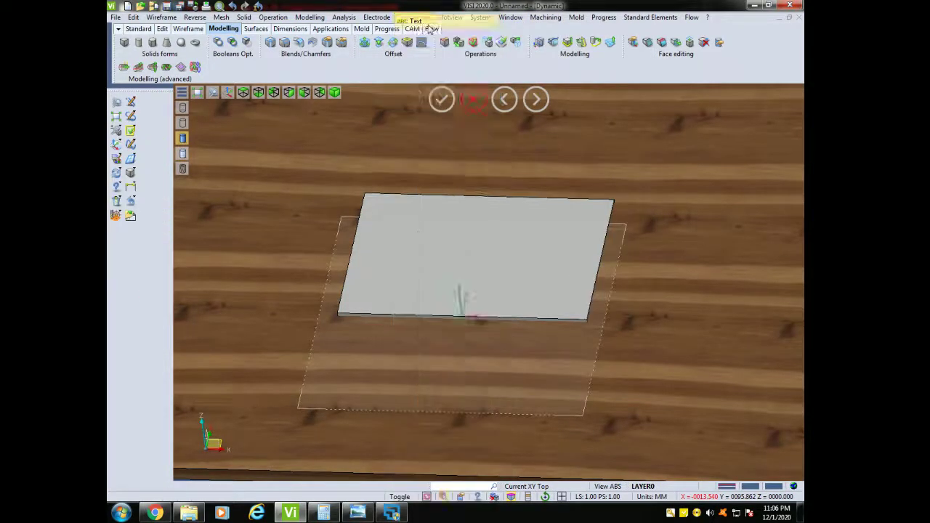
left_click(406, 370)
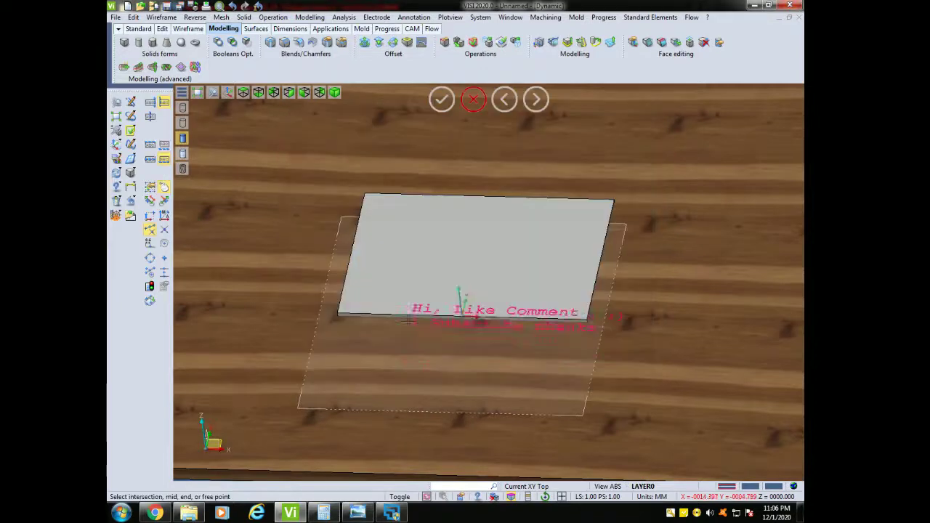
left_click(372, 249)
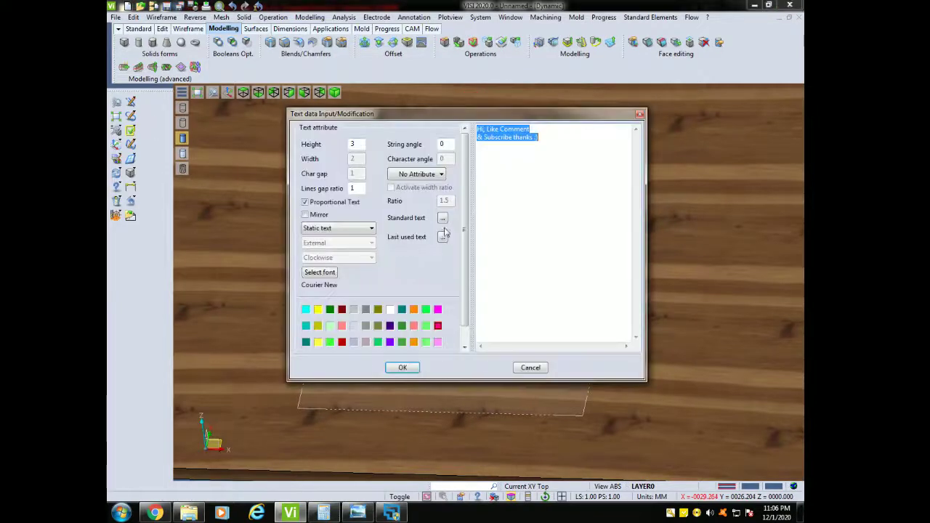
left_click(531, 368)
middle_click_drag(564, 287, 541, 289)
scroll(542, 287, "up", 3)
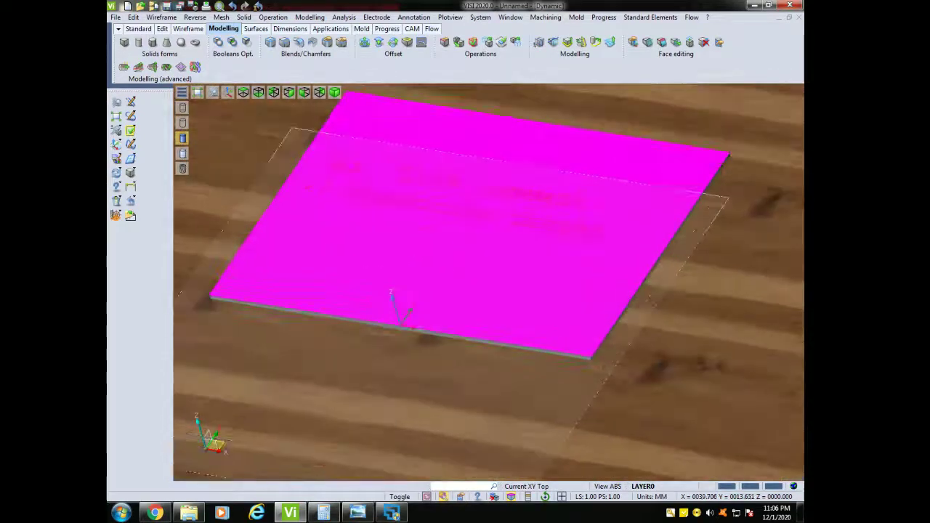
mouse_move(665, 298)
middle_mouse_down()
mouse_move(669, 279)
mouse_move(656, 281)
mouse_move(669, 291)
middle_mouse_up()
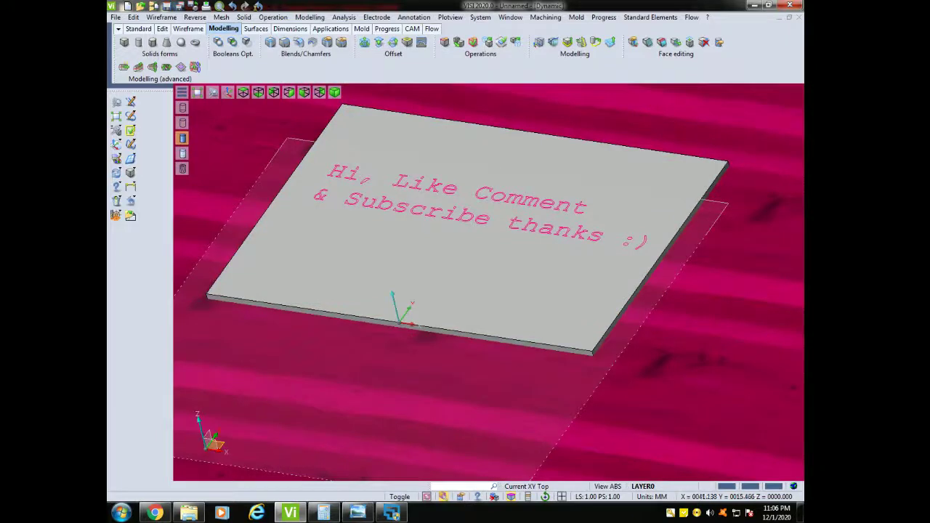
middle_click_drag(728, 262, 723, 346)
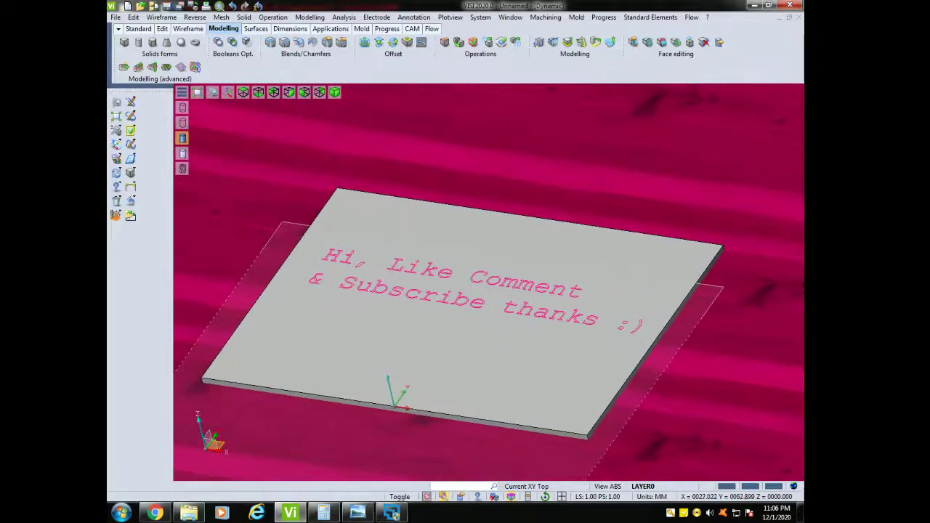